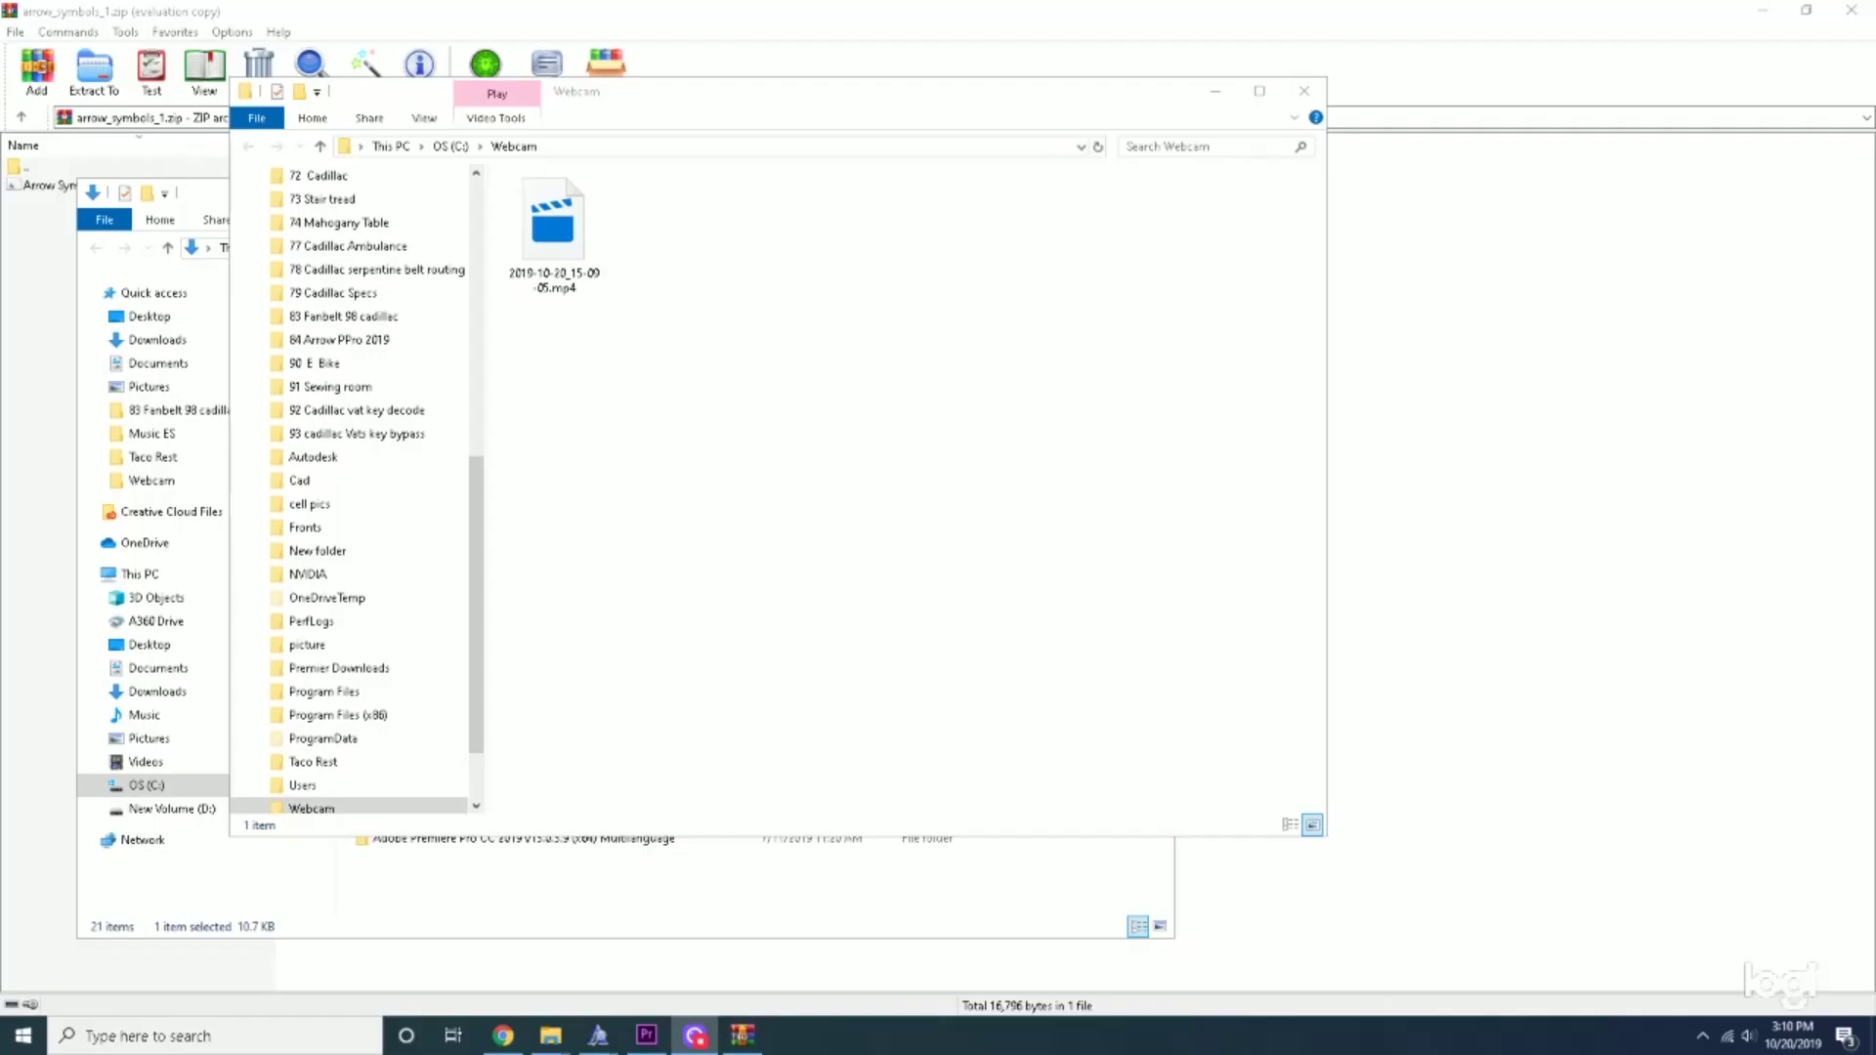
# - On the dafont Arrow Symbols 1 page, review the arrow glyphs and download the font zip
pyautogui.click(658, 1032)
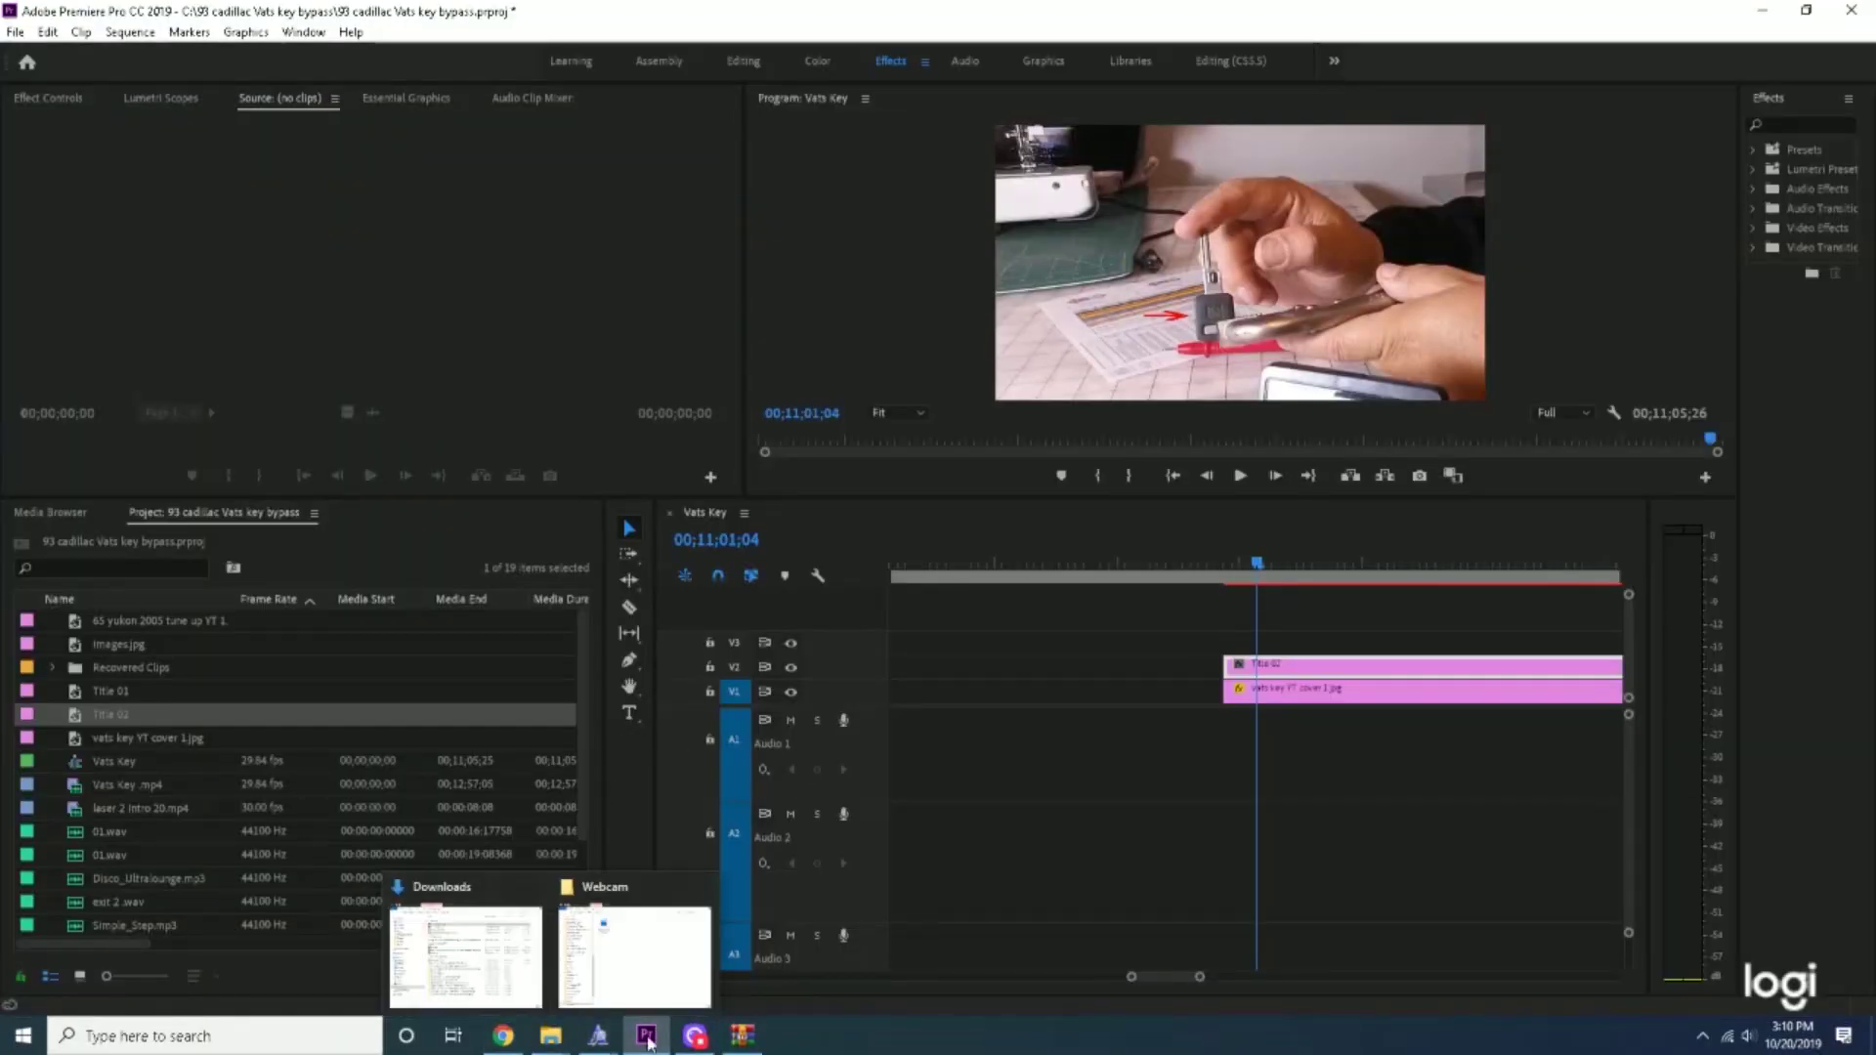
pyautogui.moveTo(735, 1040)
pyautogui.click(498, 1040)
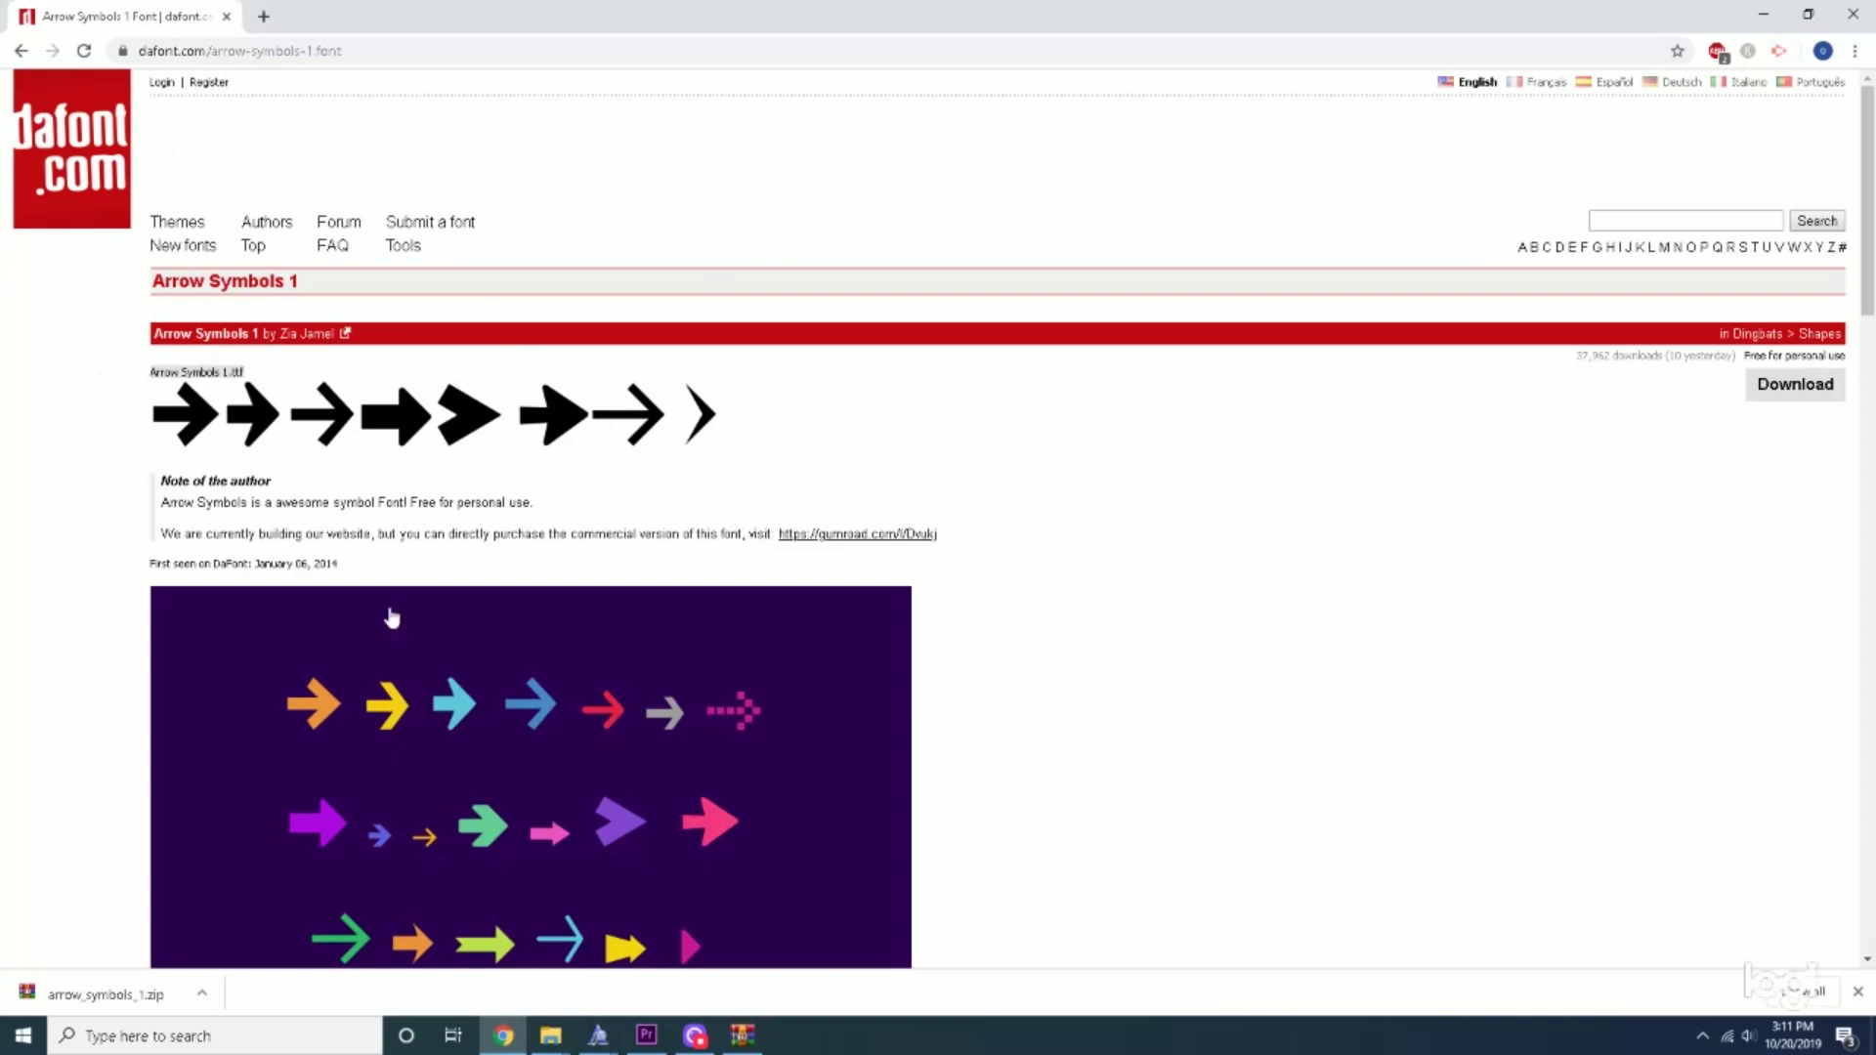
pyautogui.scroll(-2, 414, 678)
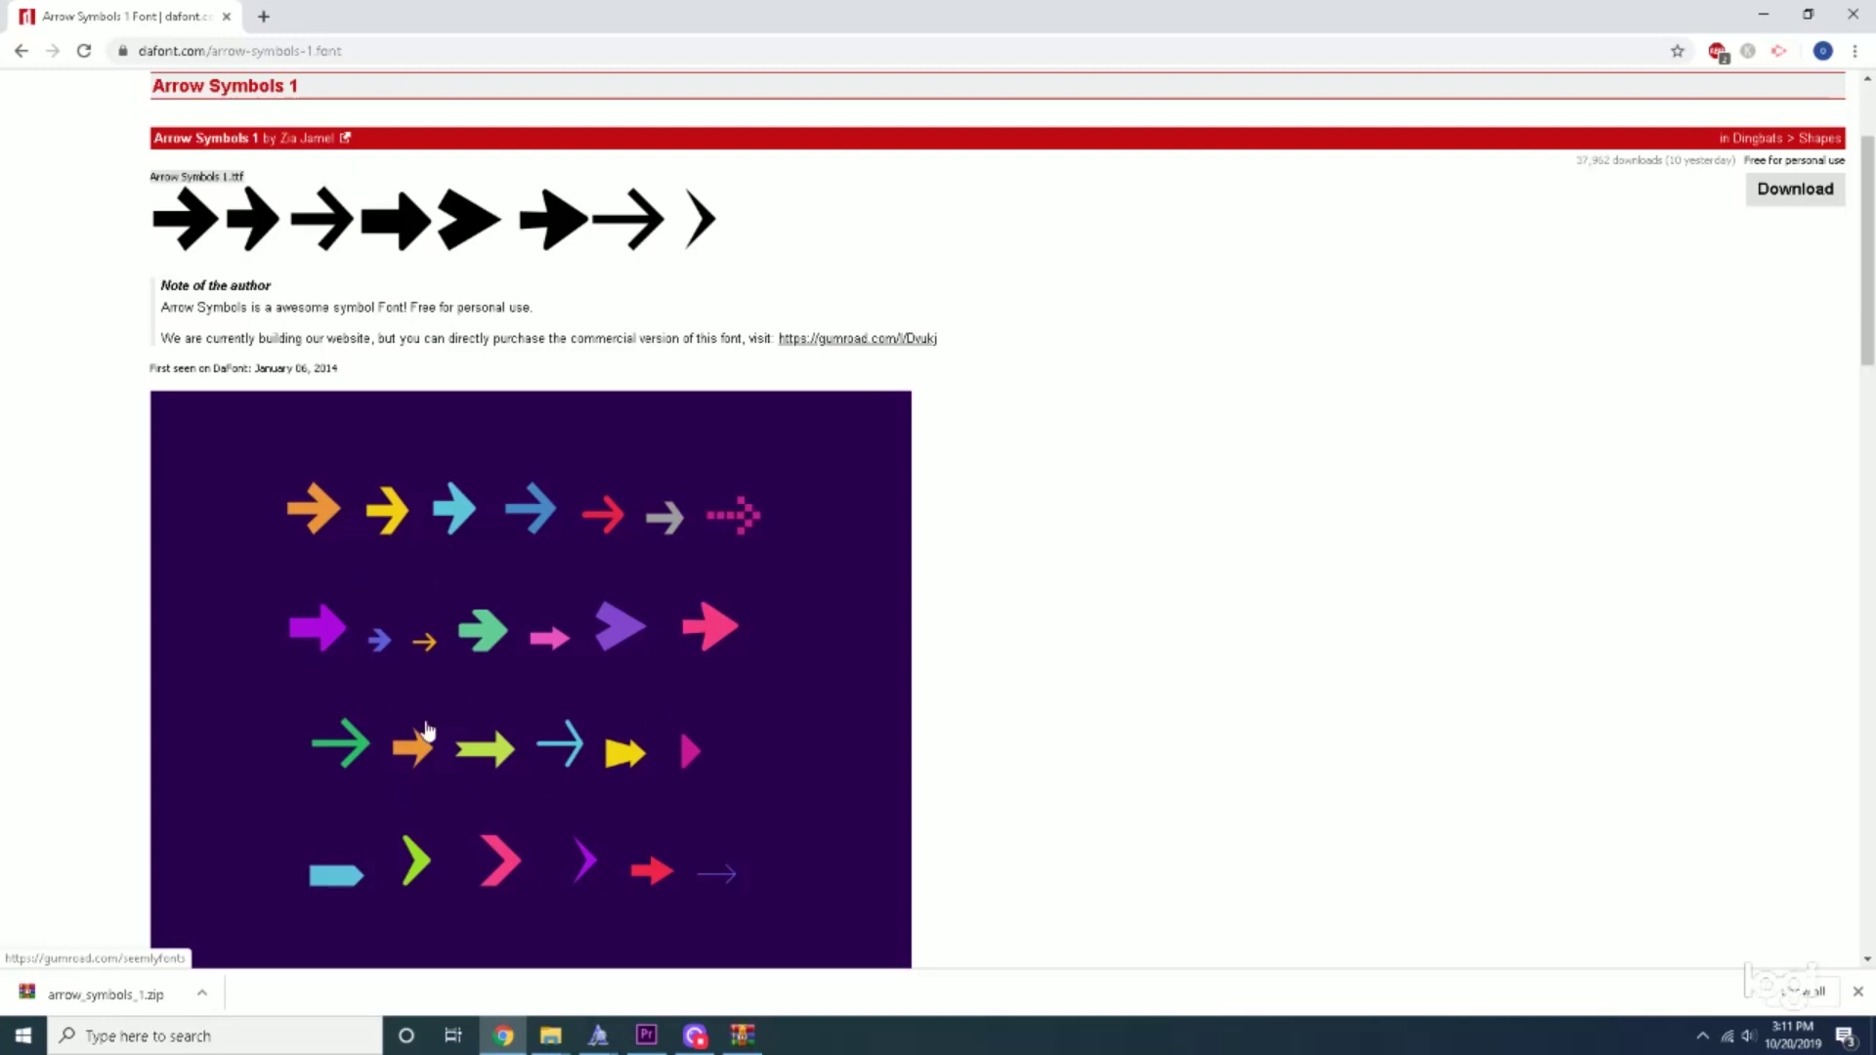
pyautogui.scroll(2, 545, 620)
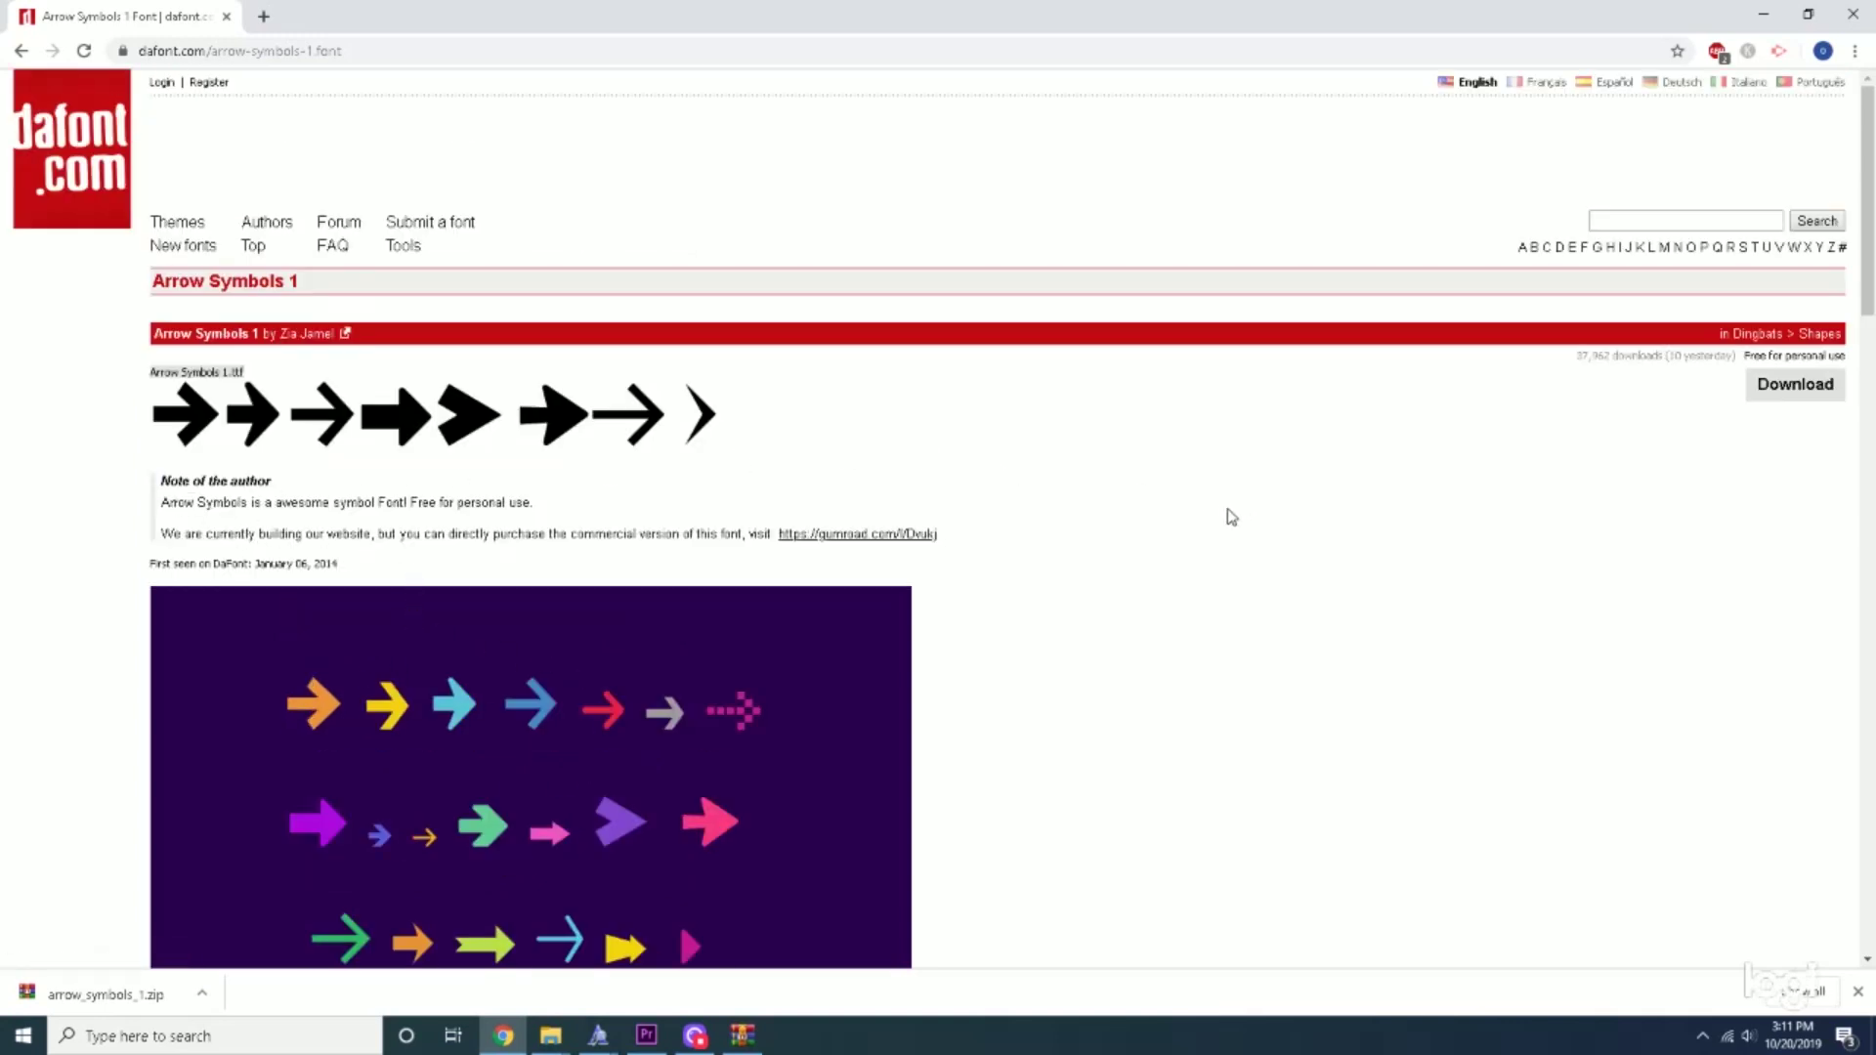
pyautogui.scroll(-2, 651, 615)
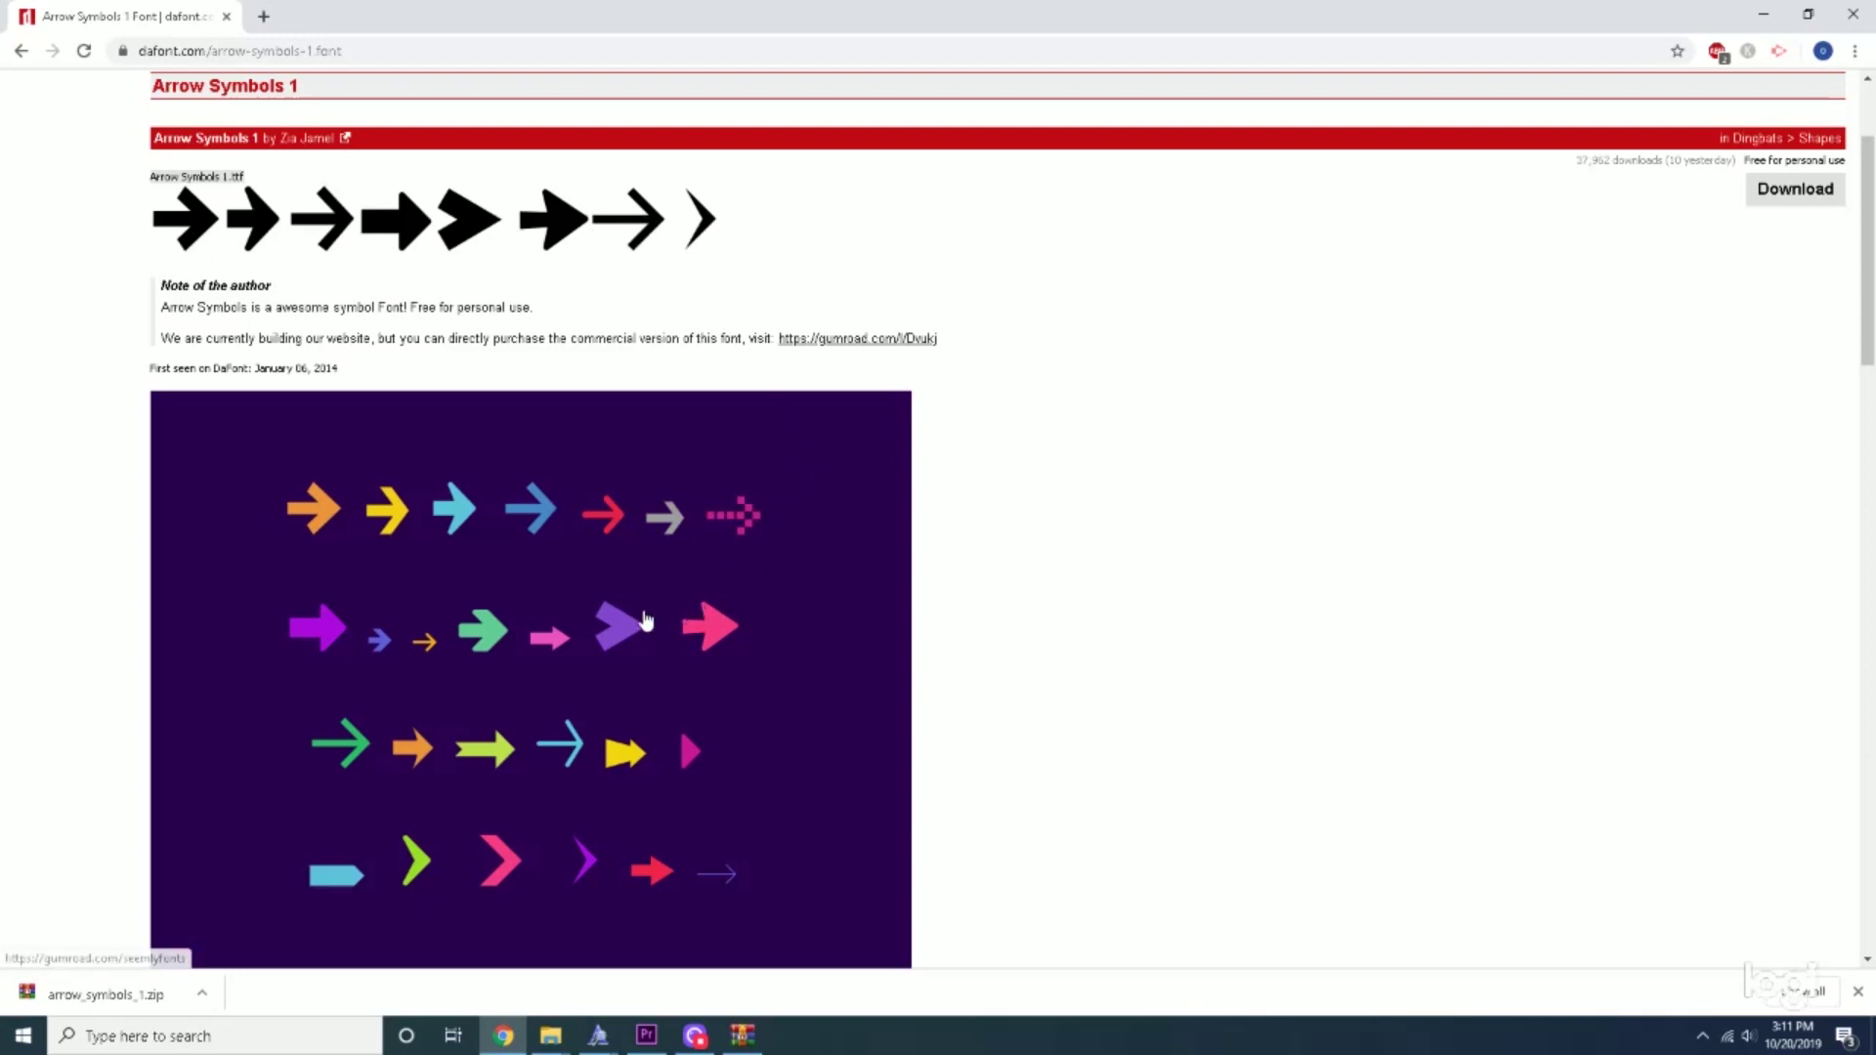
pyautogui.scroll(2, 574, 583)
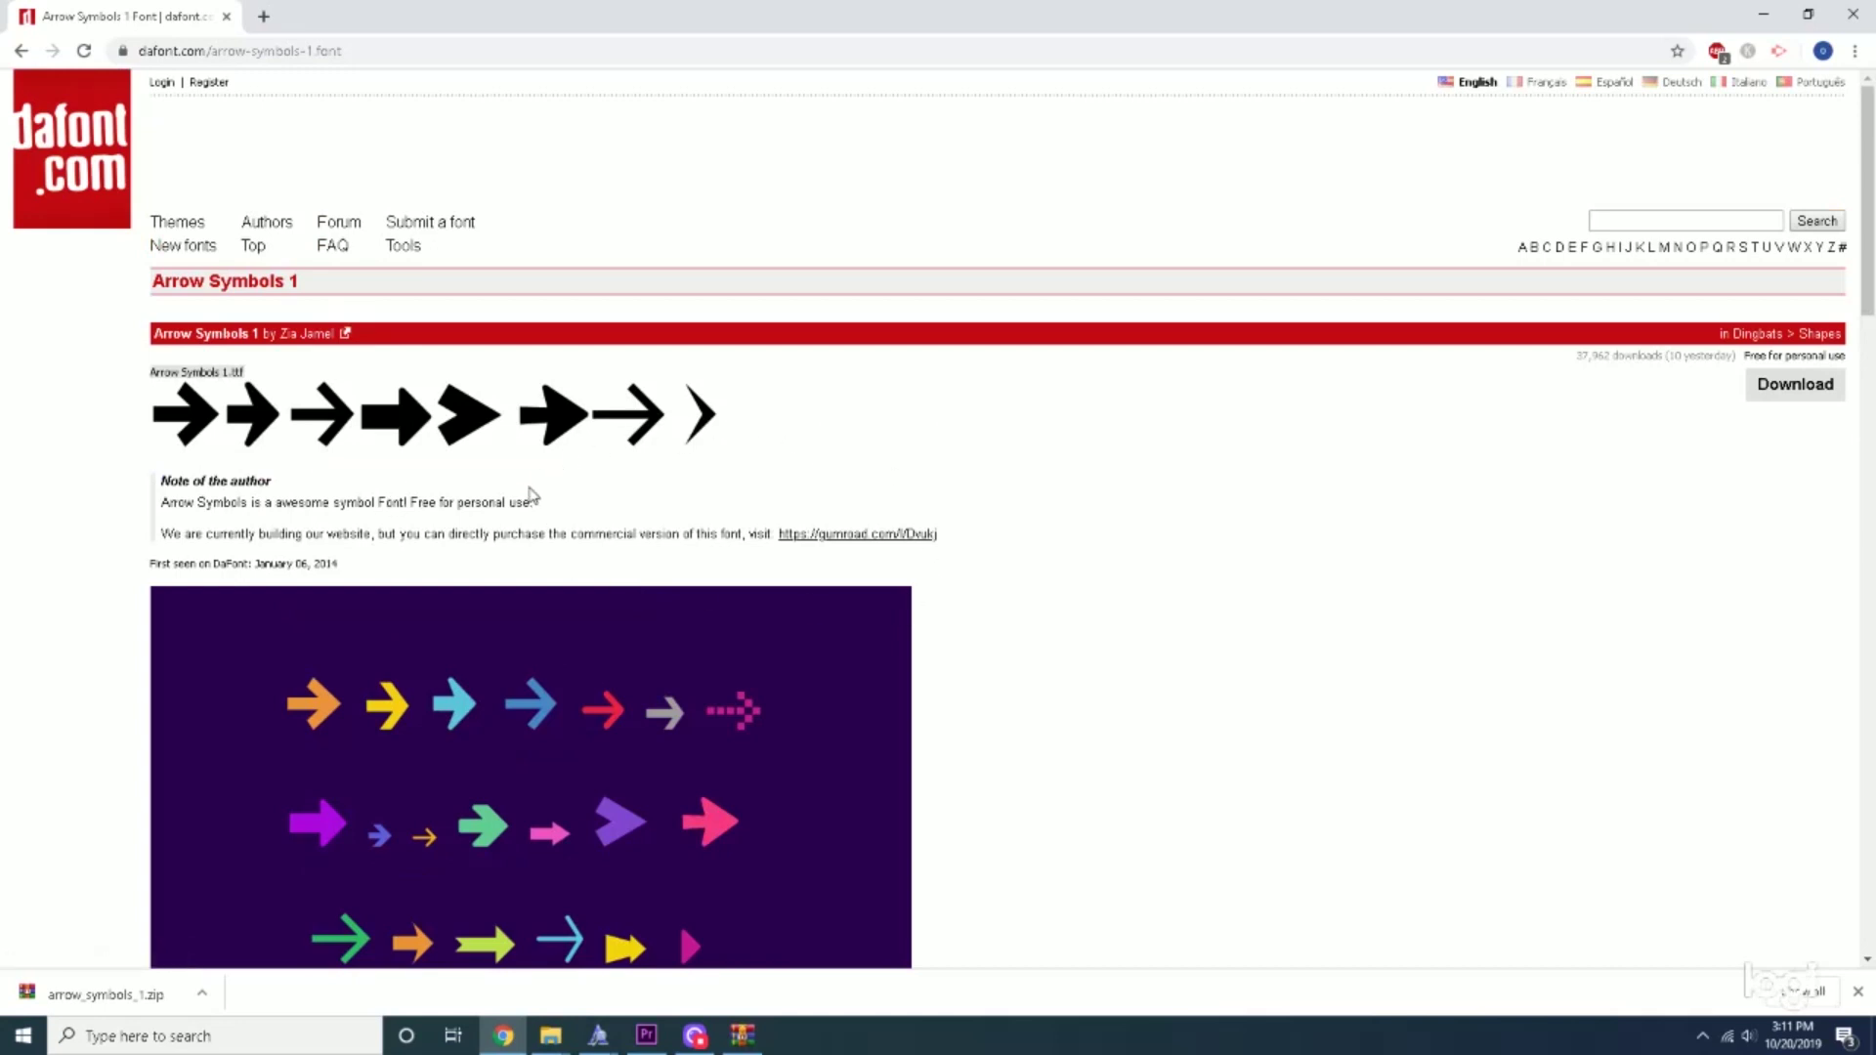
pyautogui.click(1810, 391)
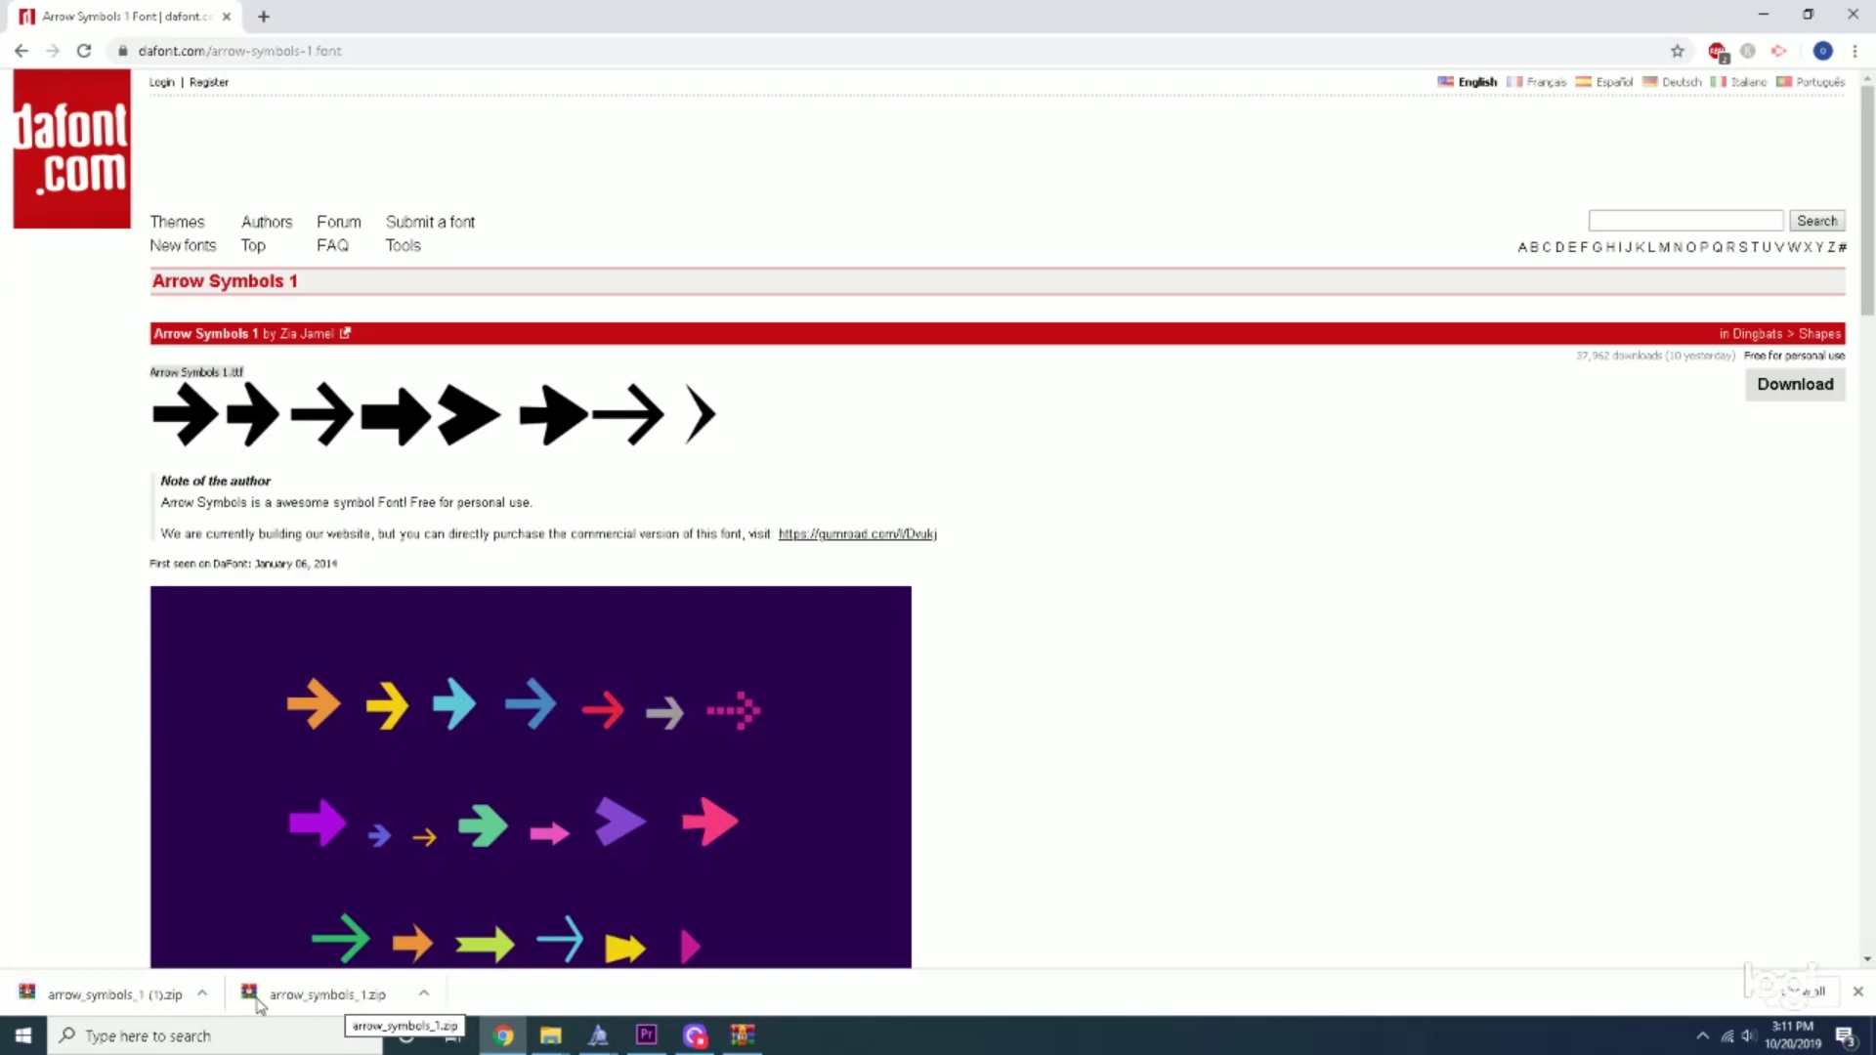
# - Open arrow_symbols_1 (1).zip in WinRAR and preview the Arrow Symbols 1.ttf font file
pyautogui.click(202, 995)
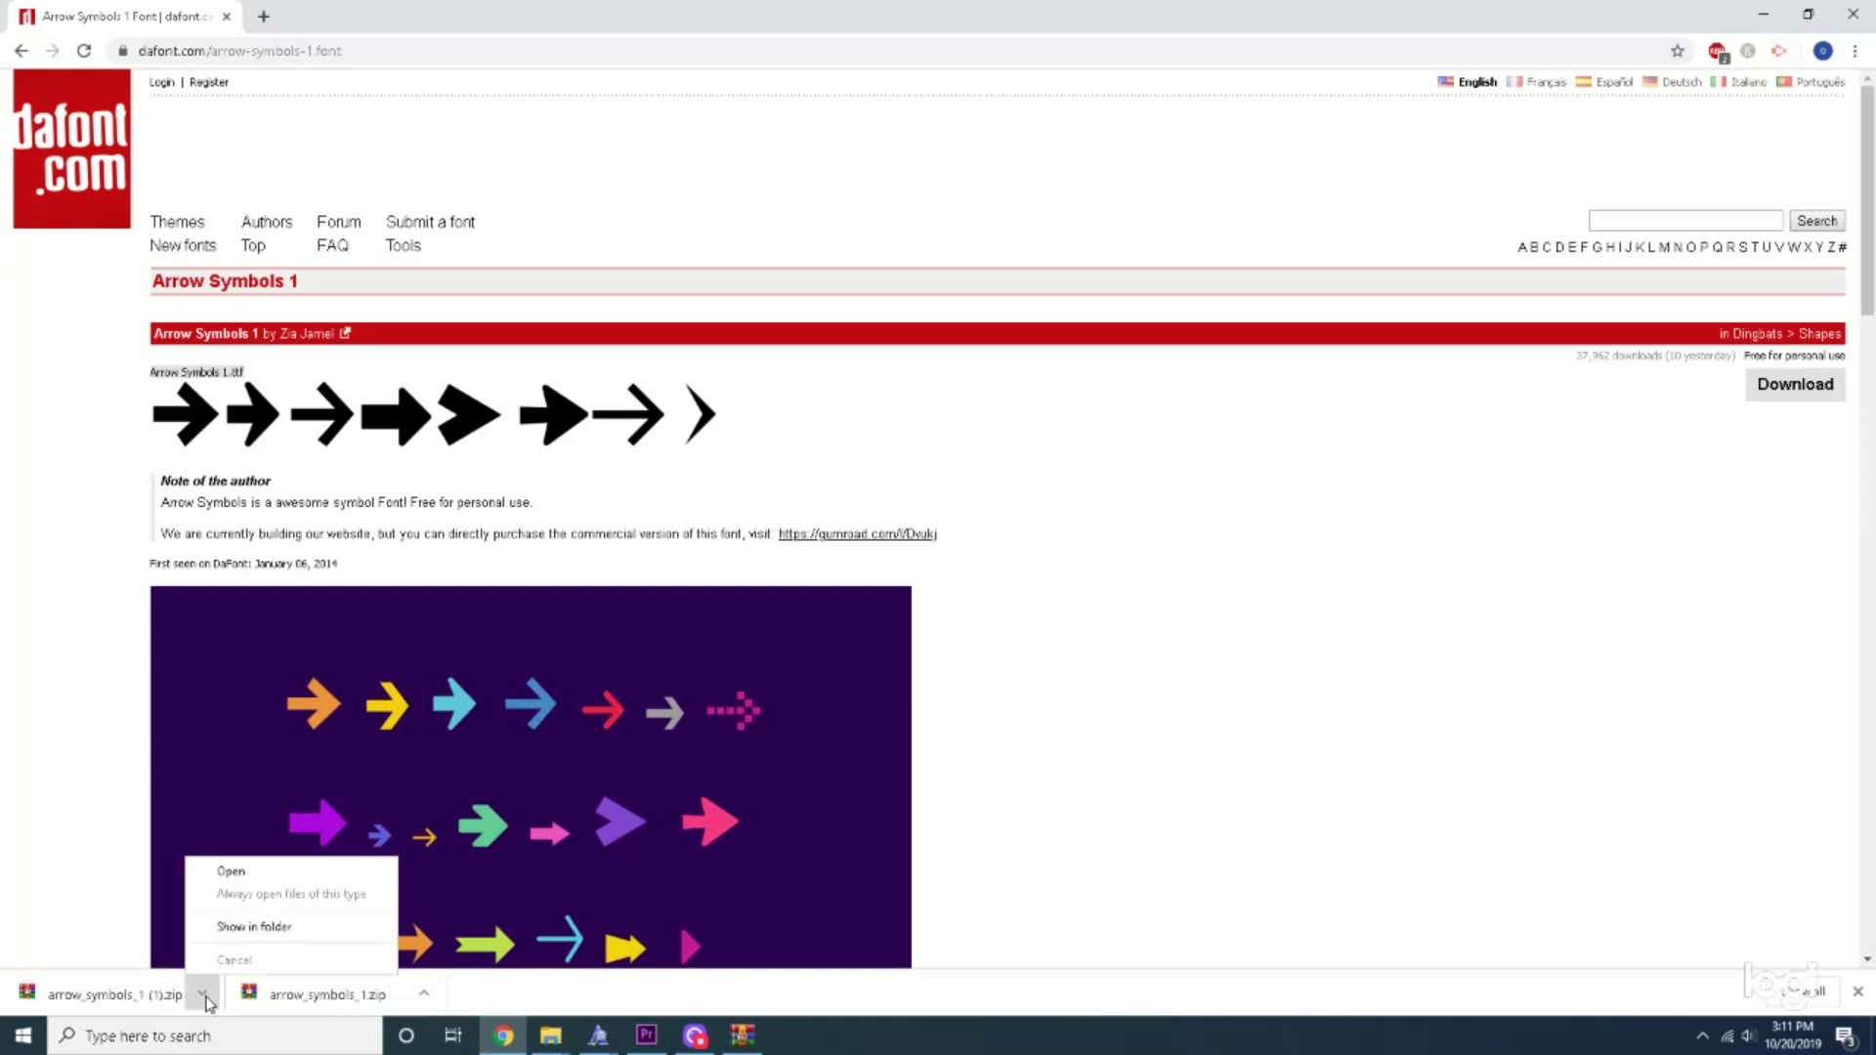
pyautogui.click(274, 934)
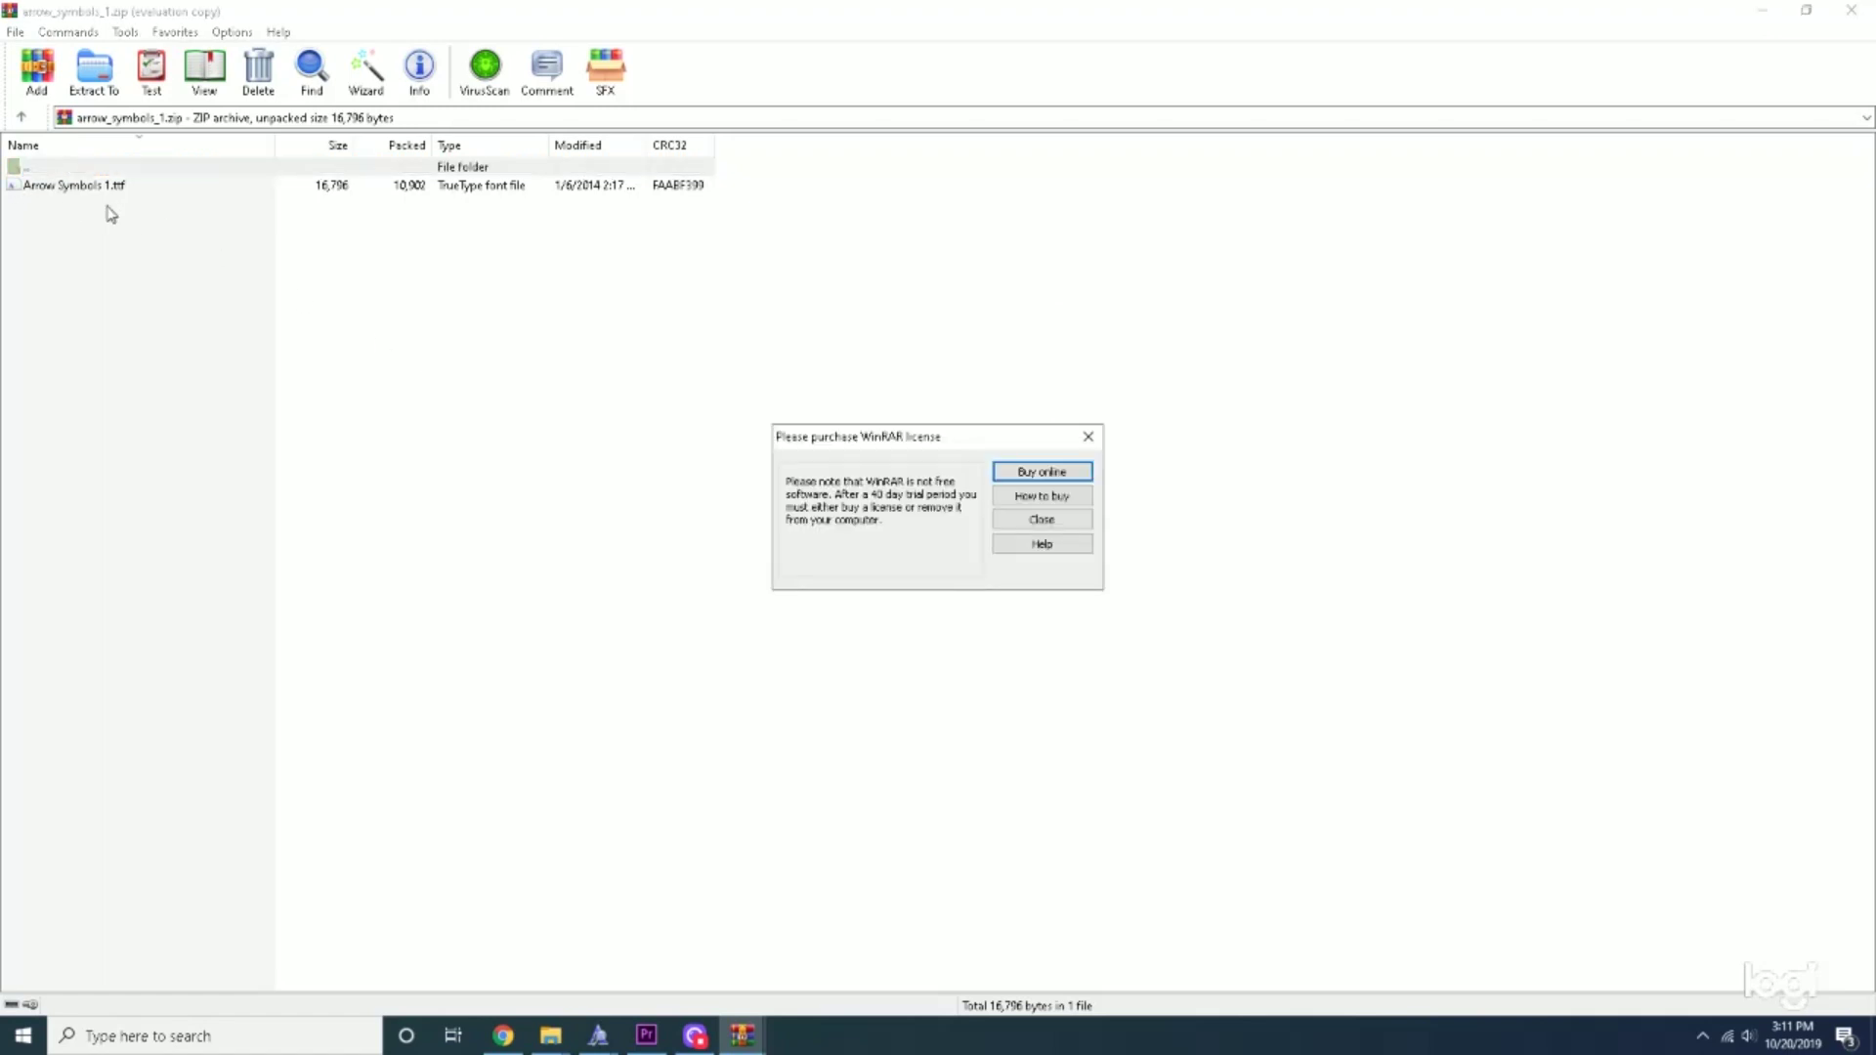
pyautogui.click(1092, 443)
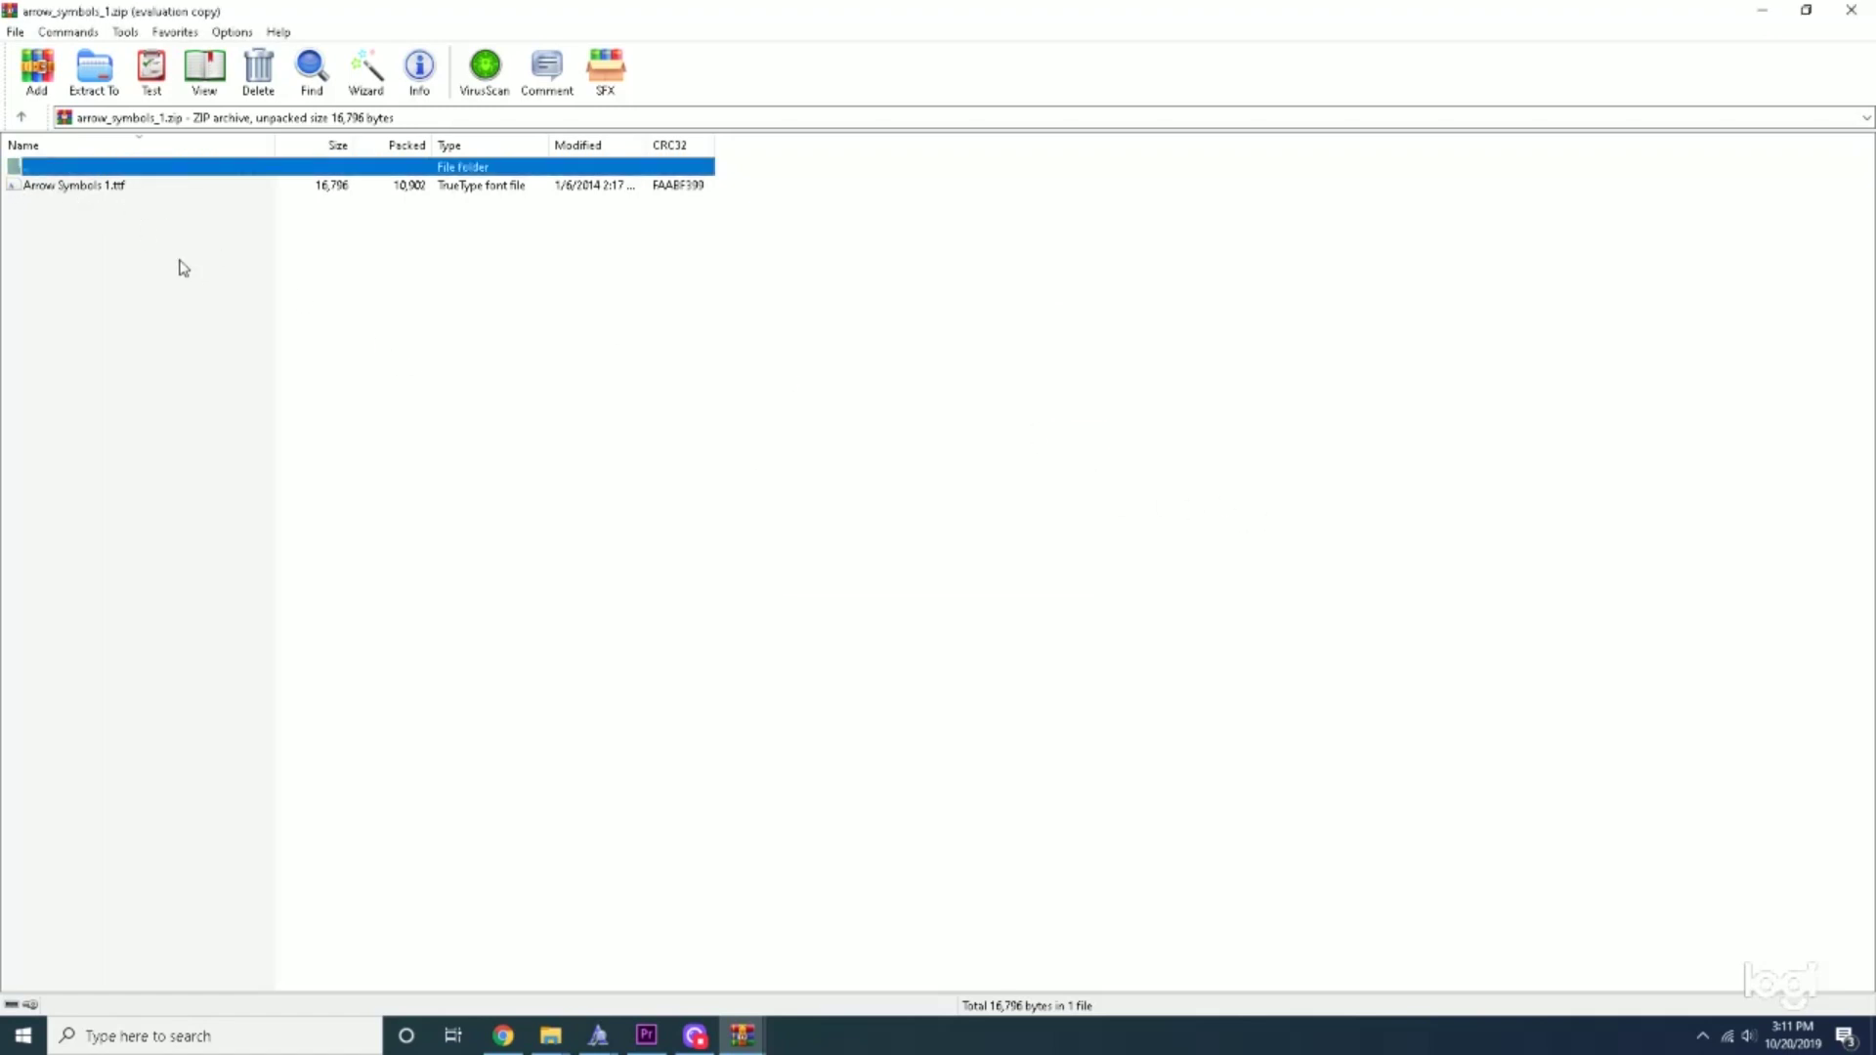
pyautogui.click(61, 190)
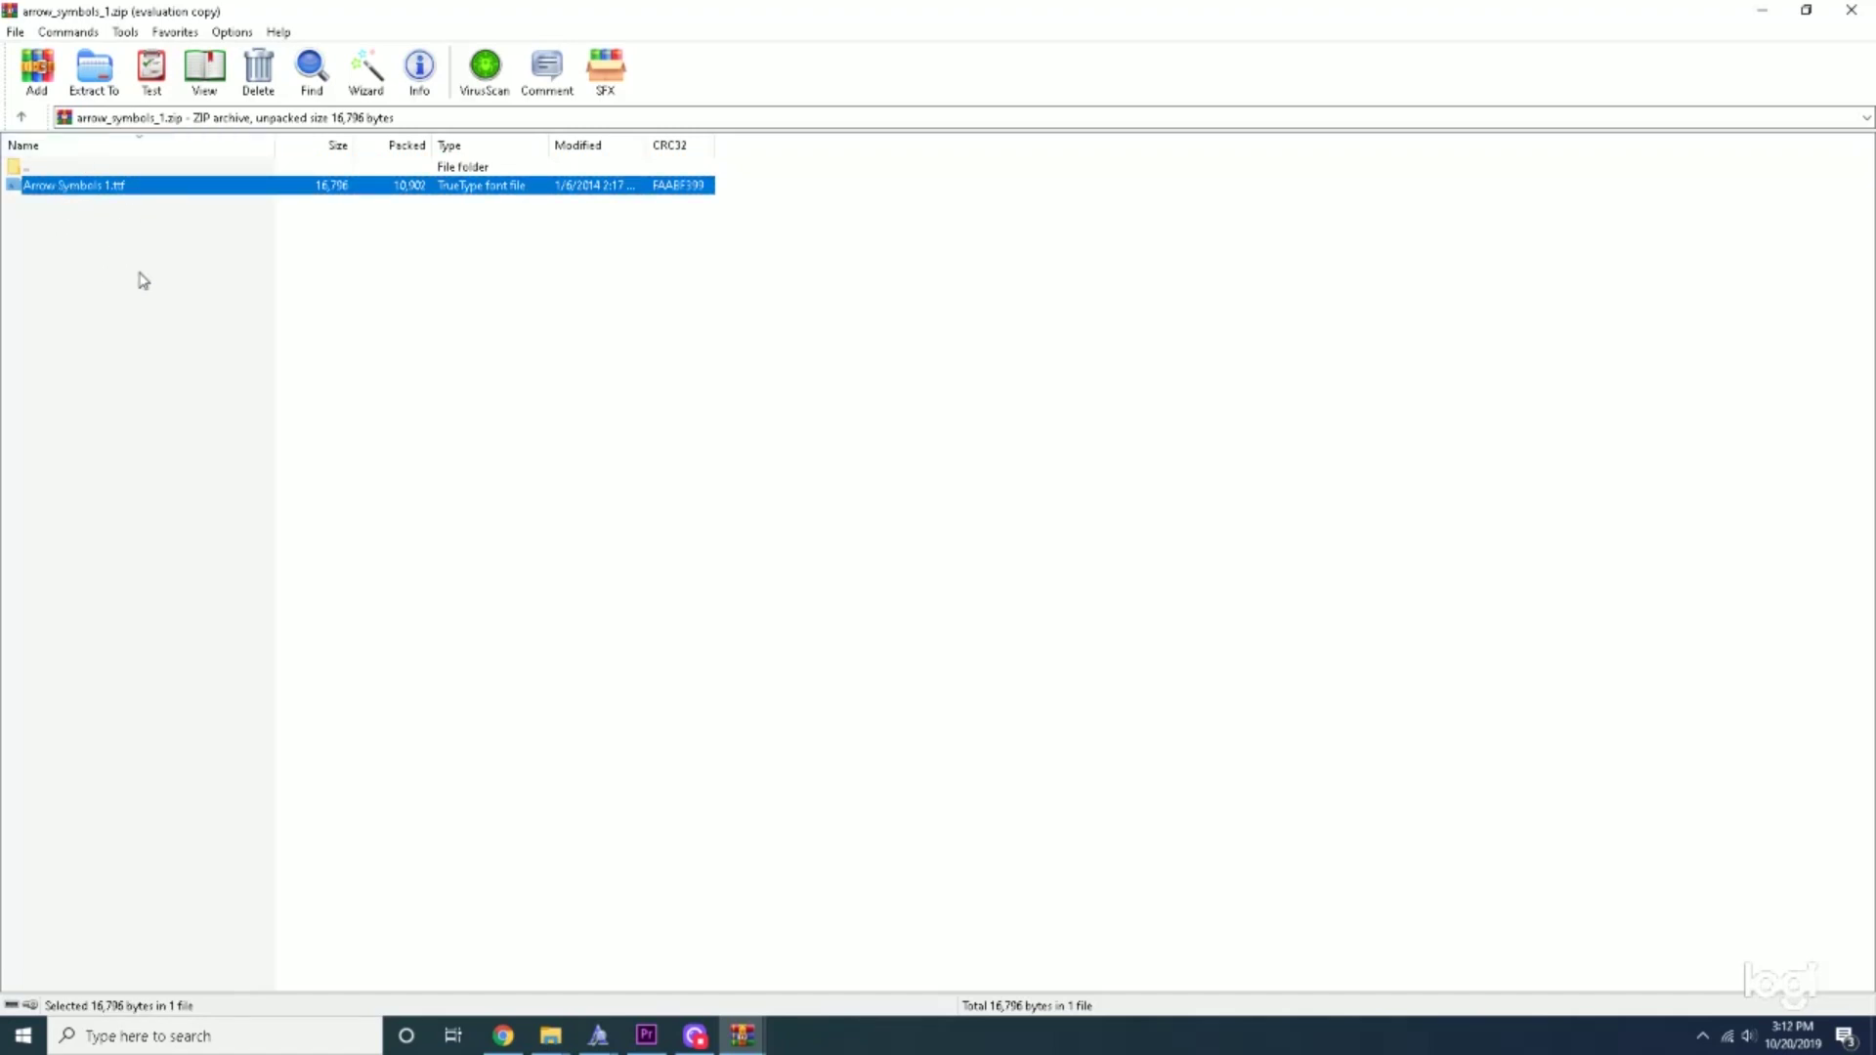
pyautogui.doubleClick(82, 197)
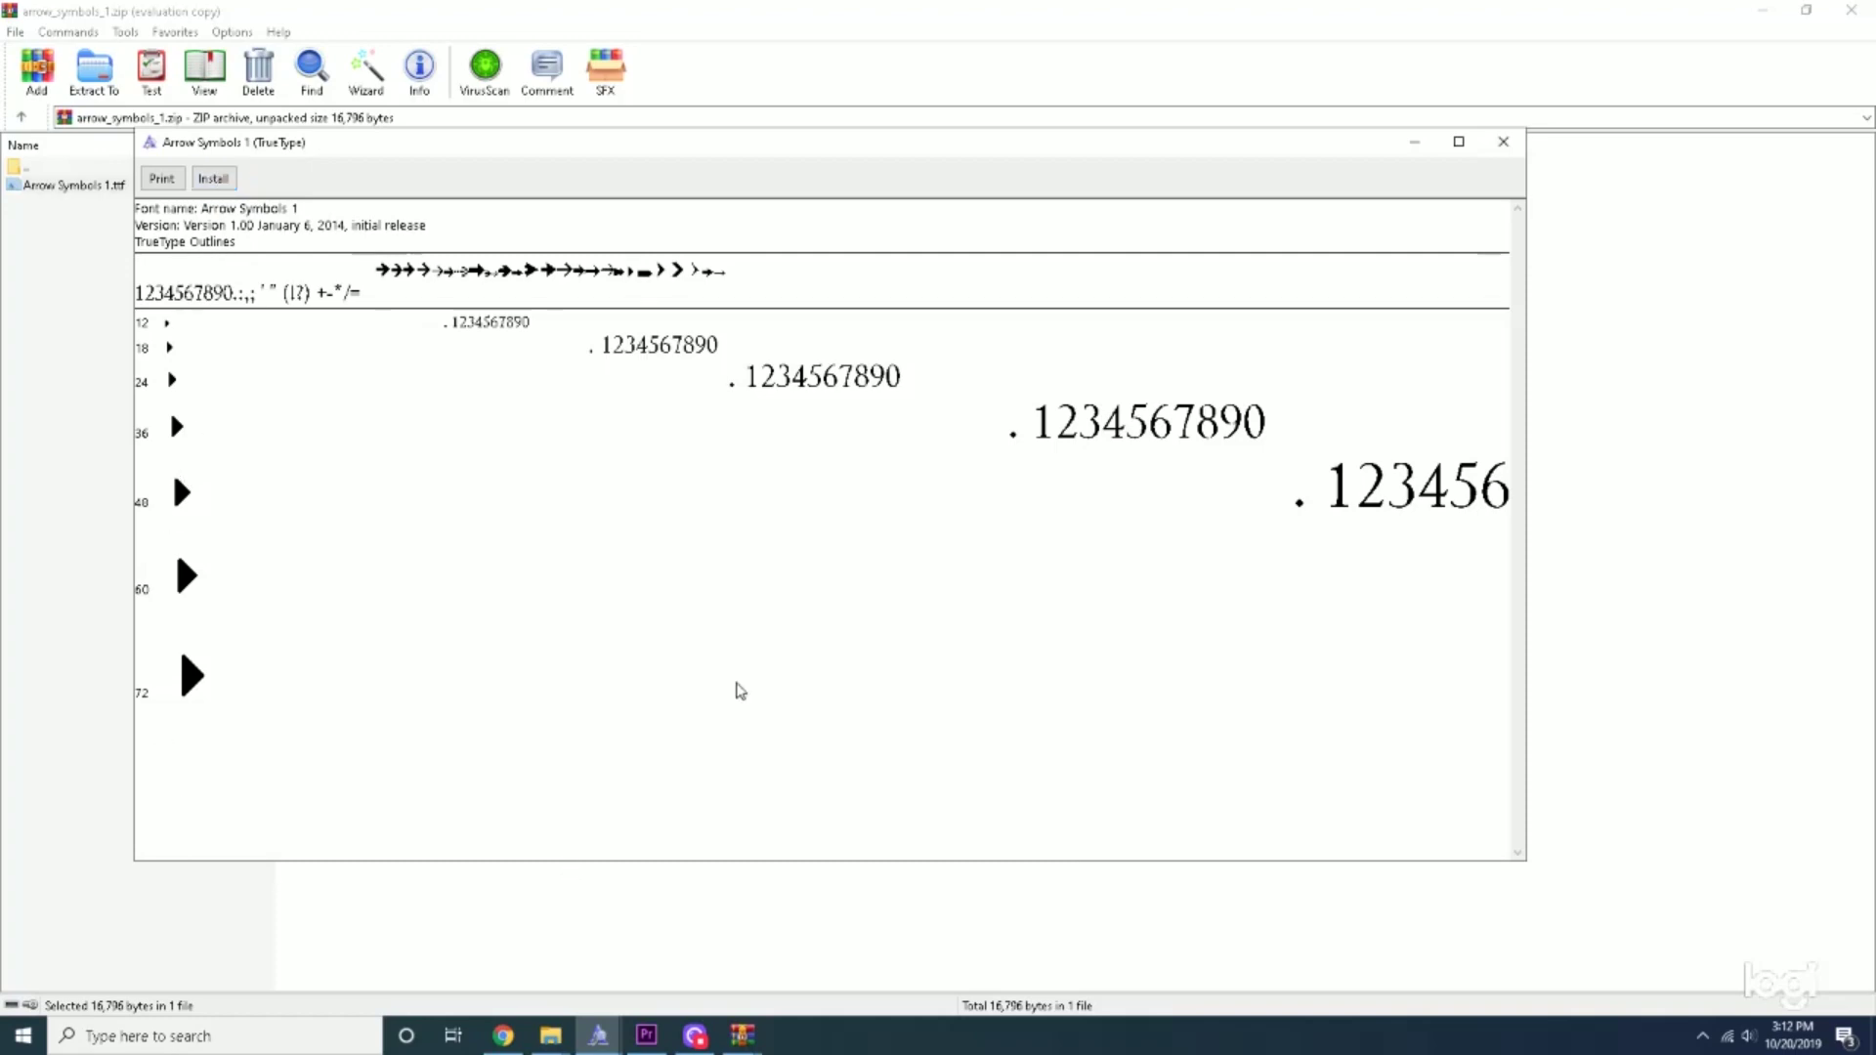
pyautogui.click(1503, 143)
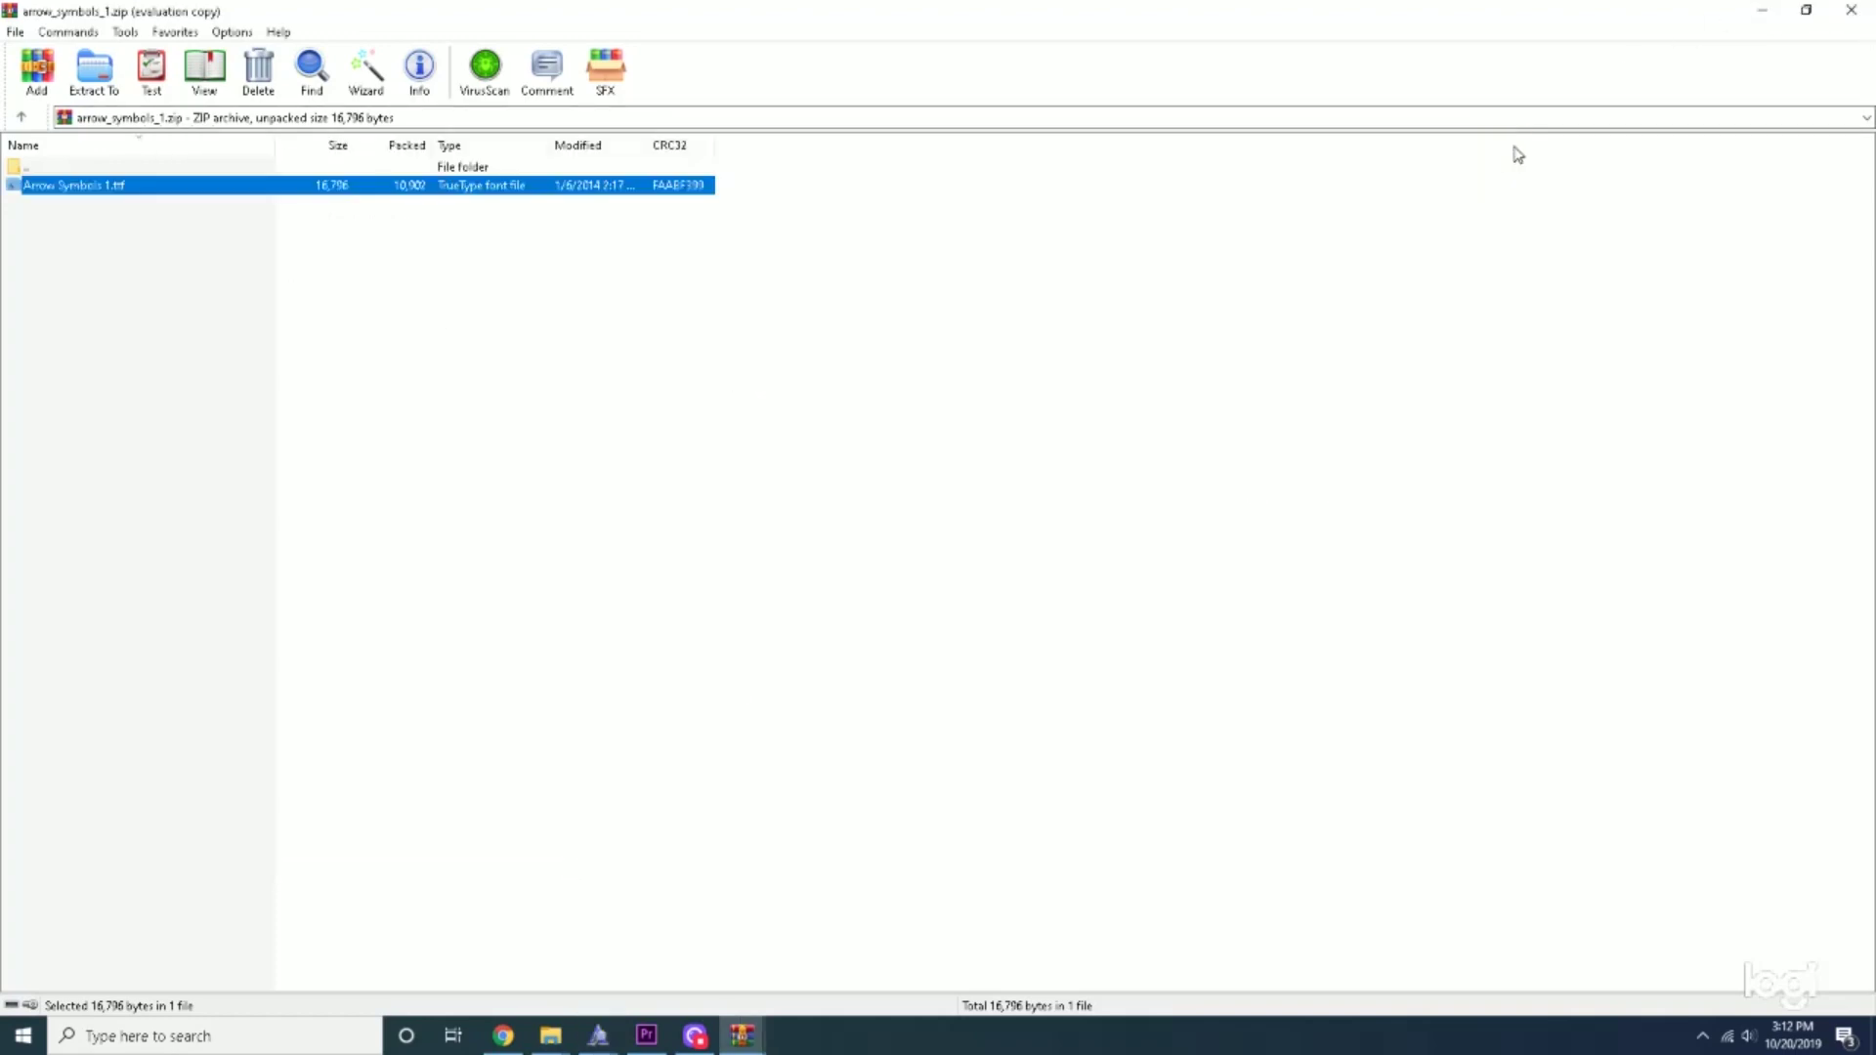
# - Back in Premiere, create a 1920x1080 Legacy Title with the default name Title 03
pyautogui.click(1852, 10)
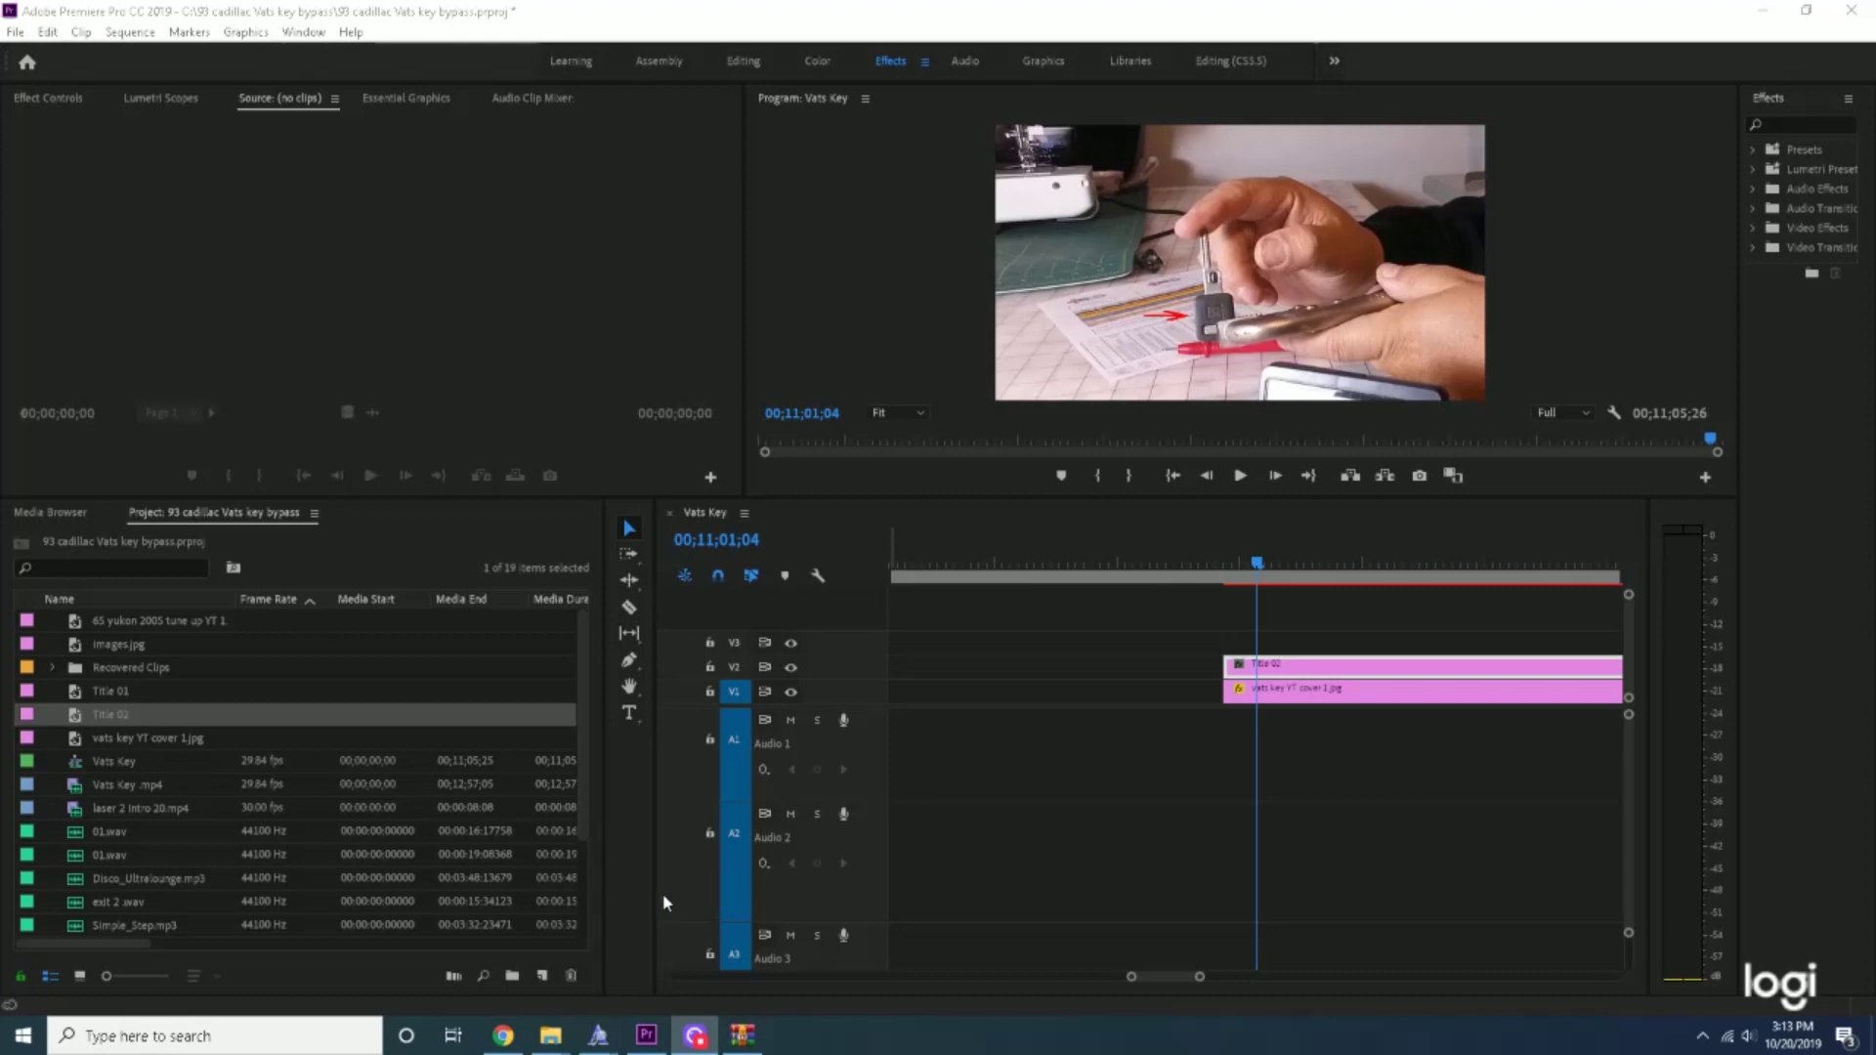
pyautogui.scroll(-5, 1133, 650)
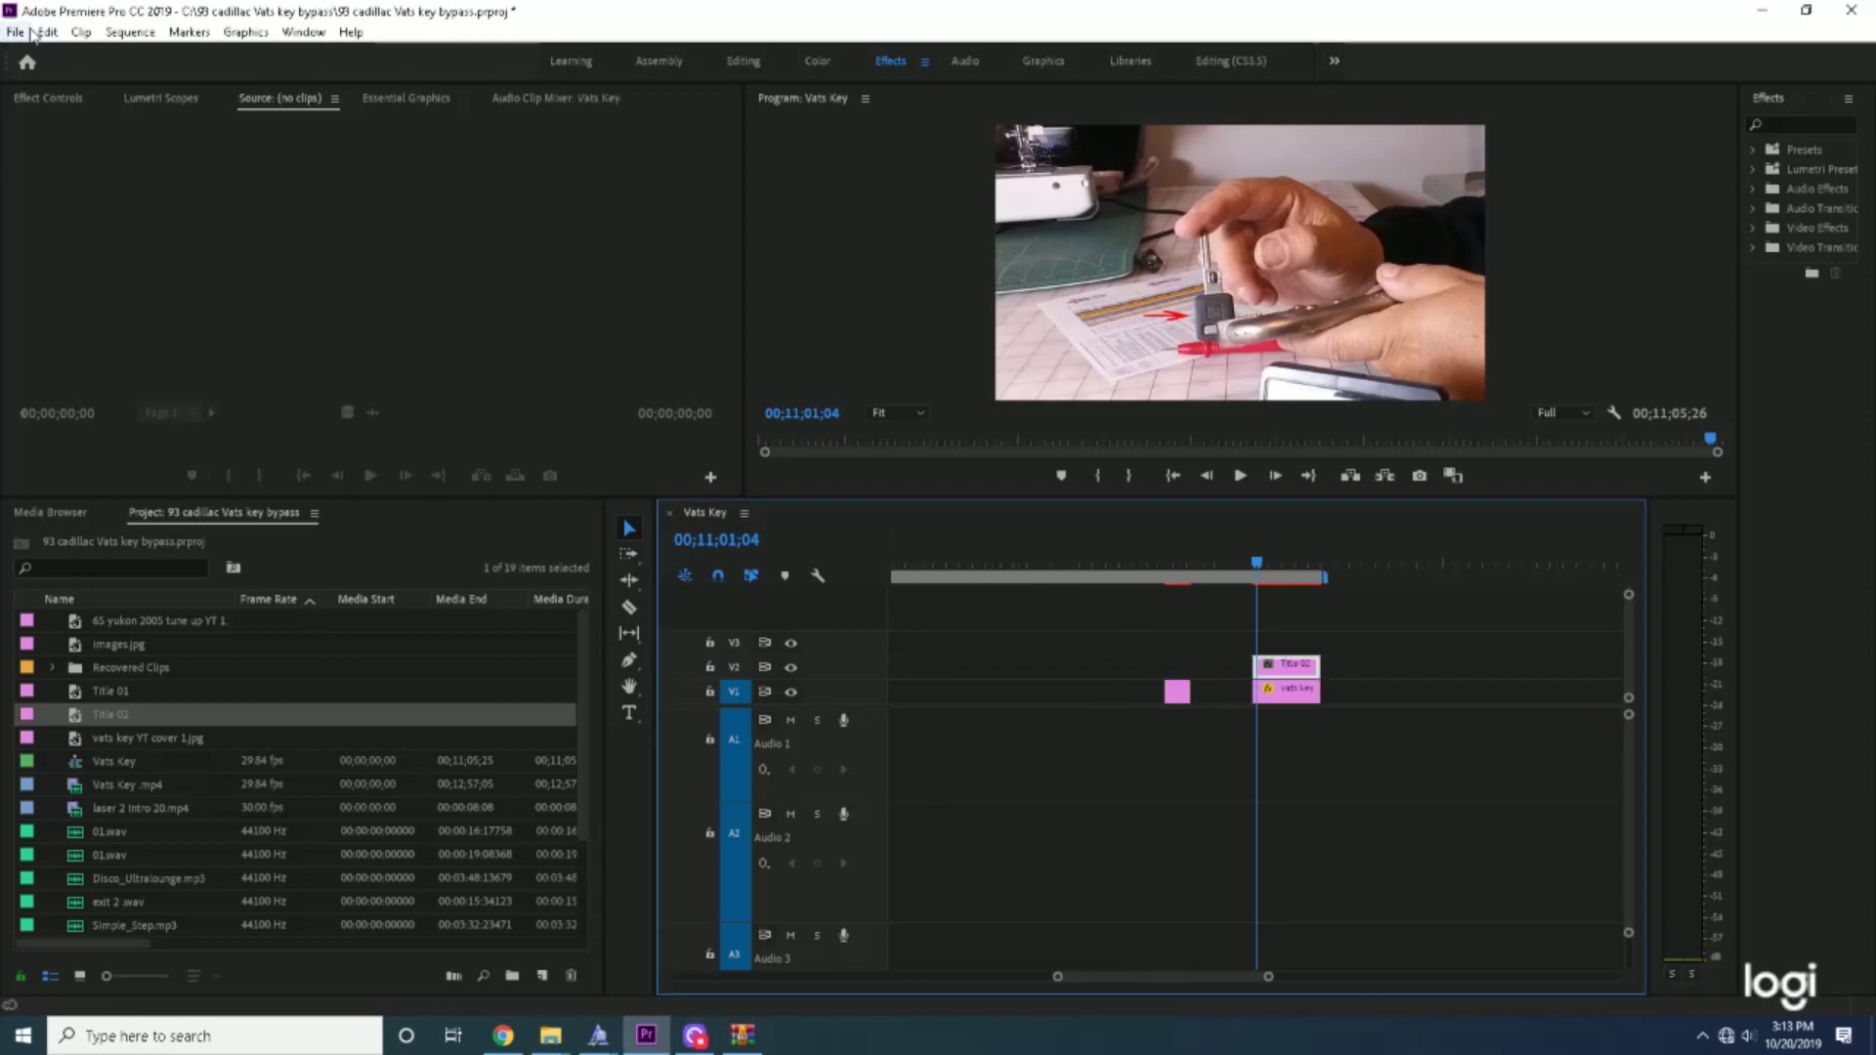
pyautogui.click(16, 31)
pyautogui.moveTo(16, 56)
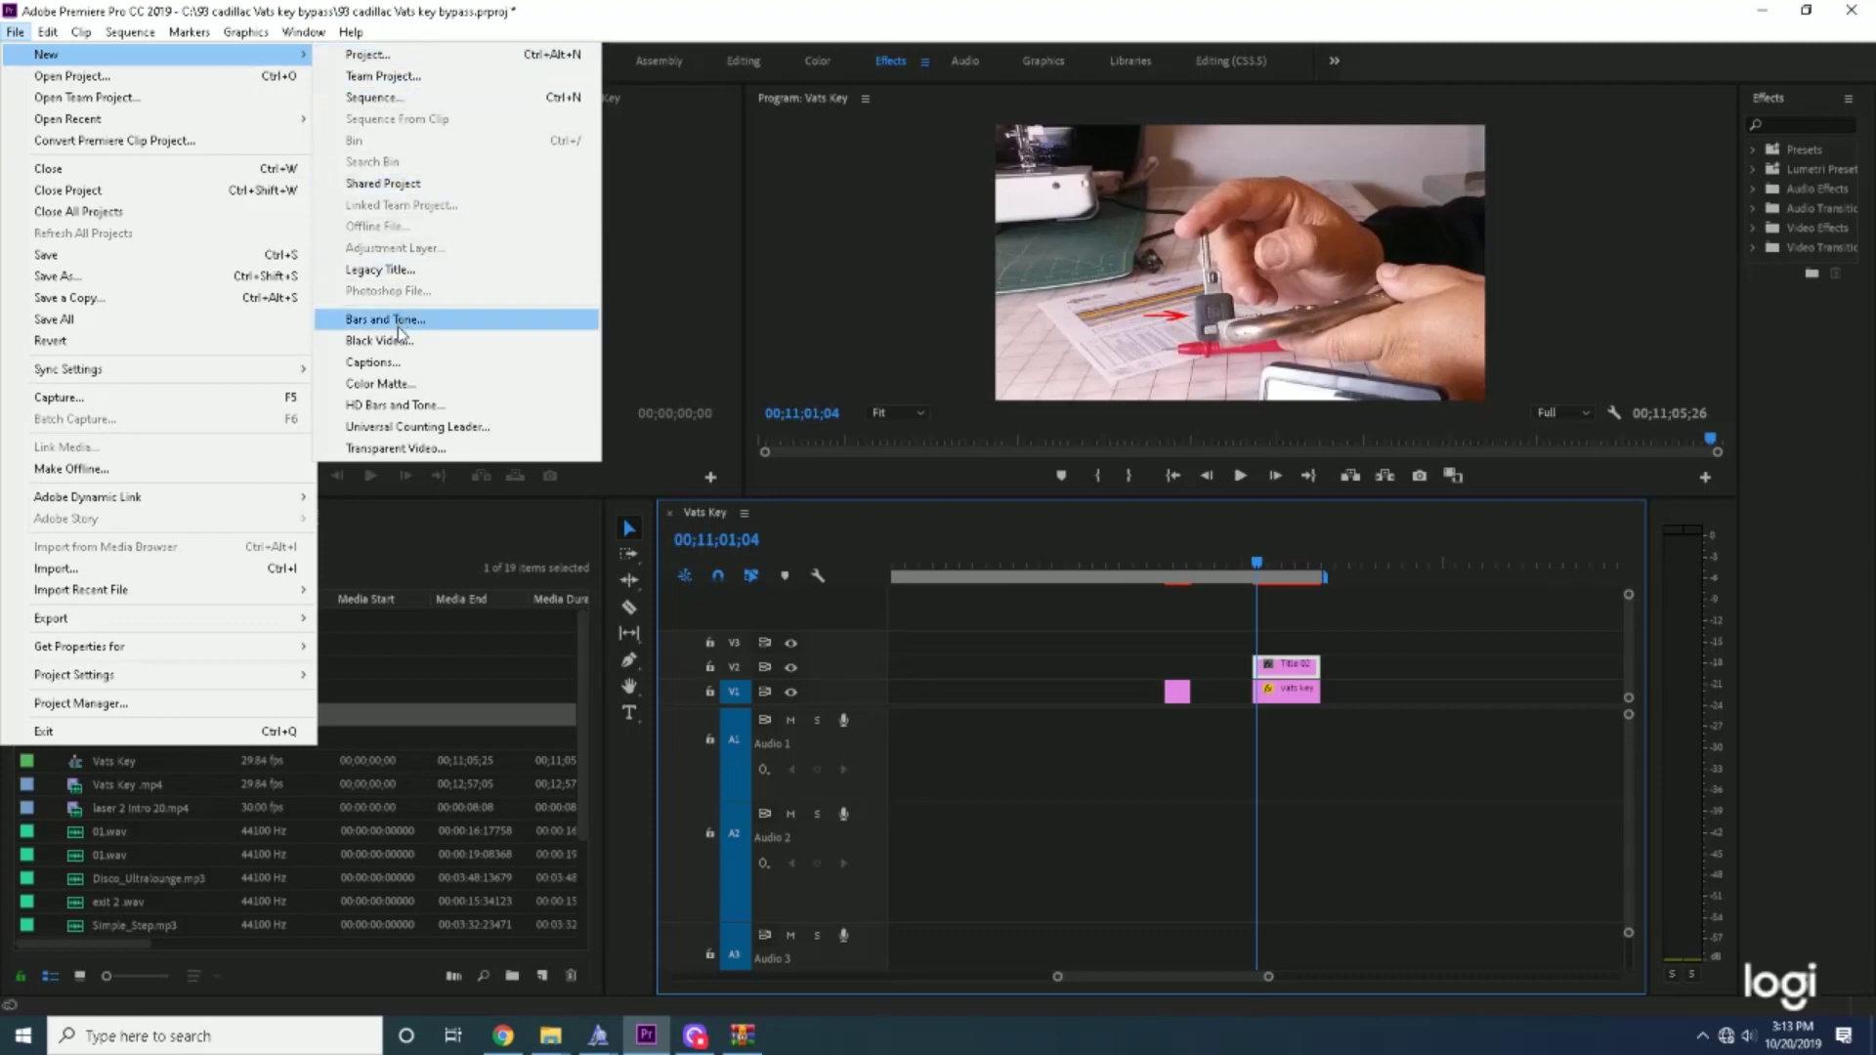
pyautogui.click(402, 269)
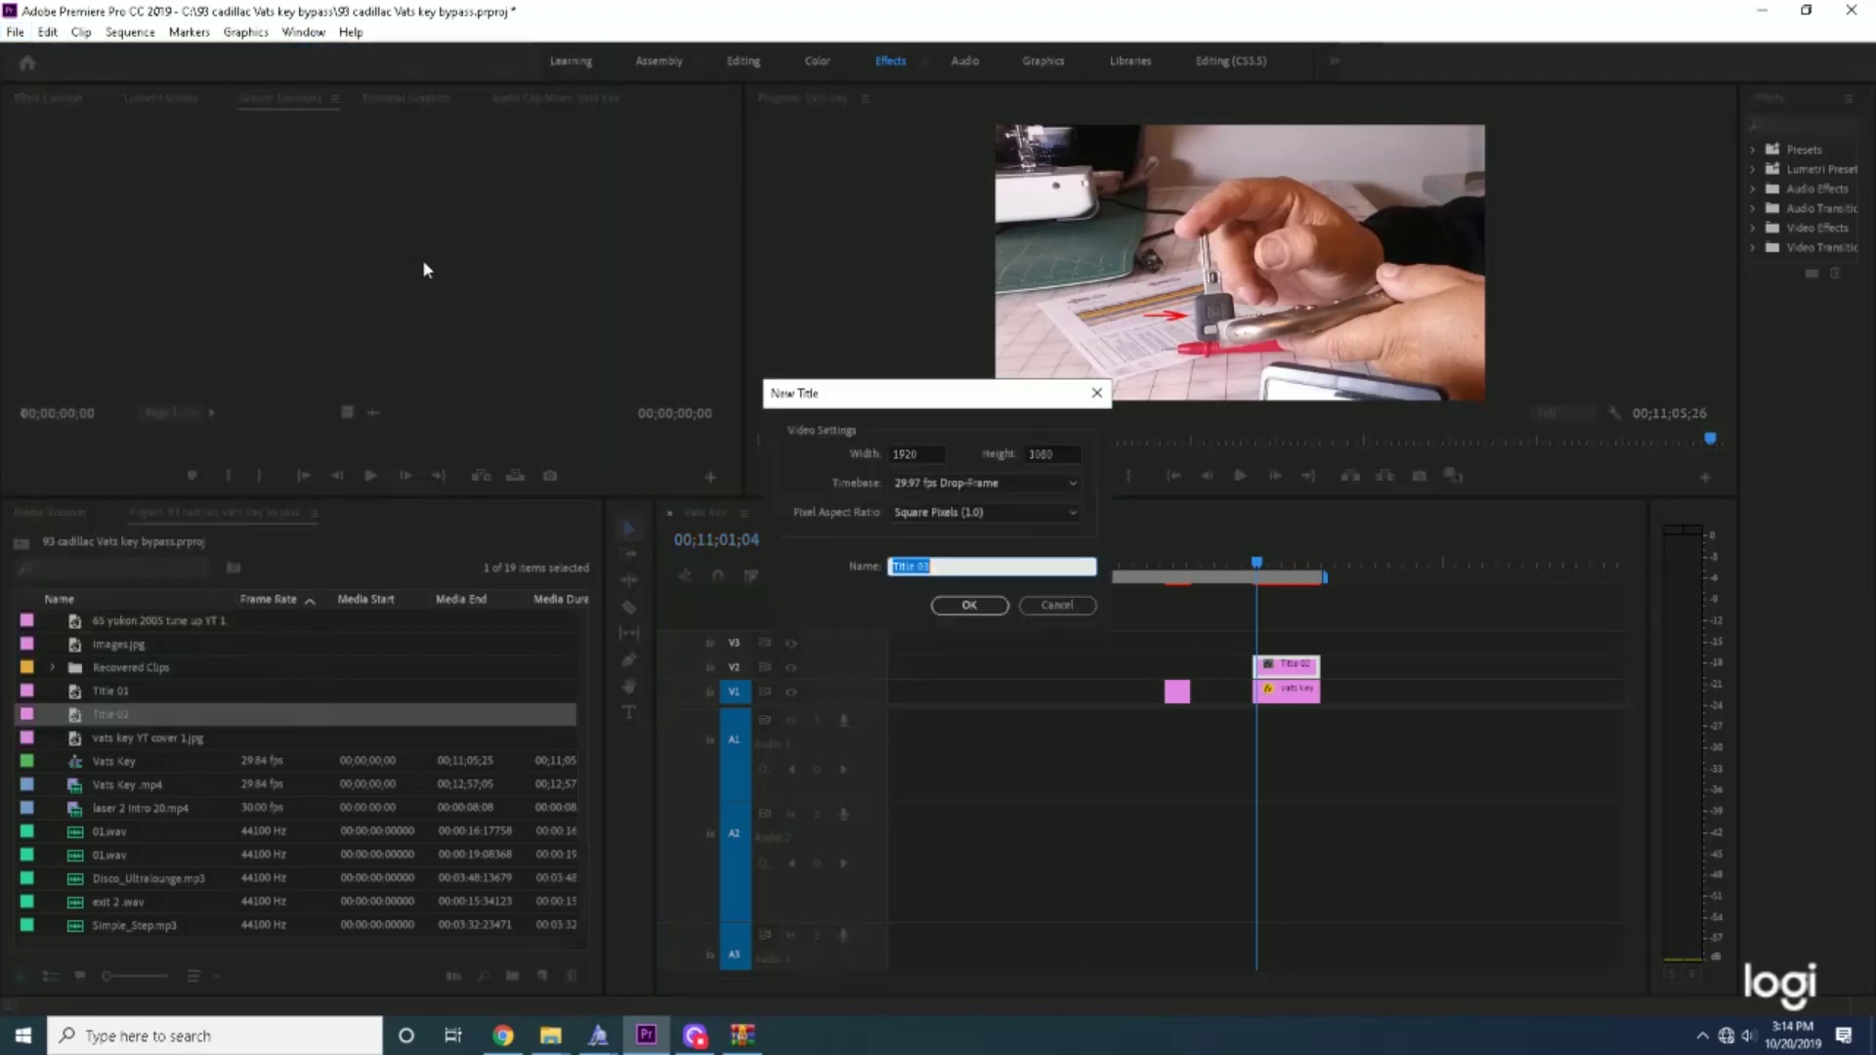
pyautogui.click(966, 605)
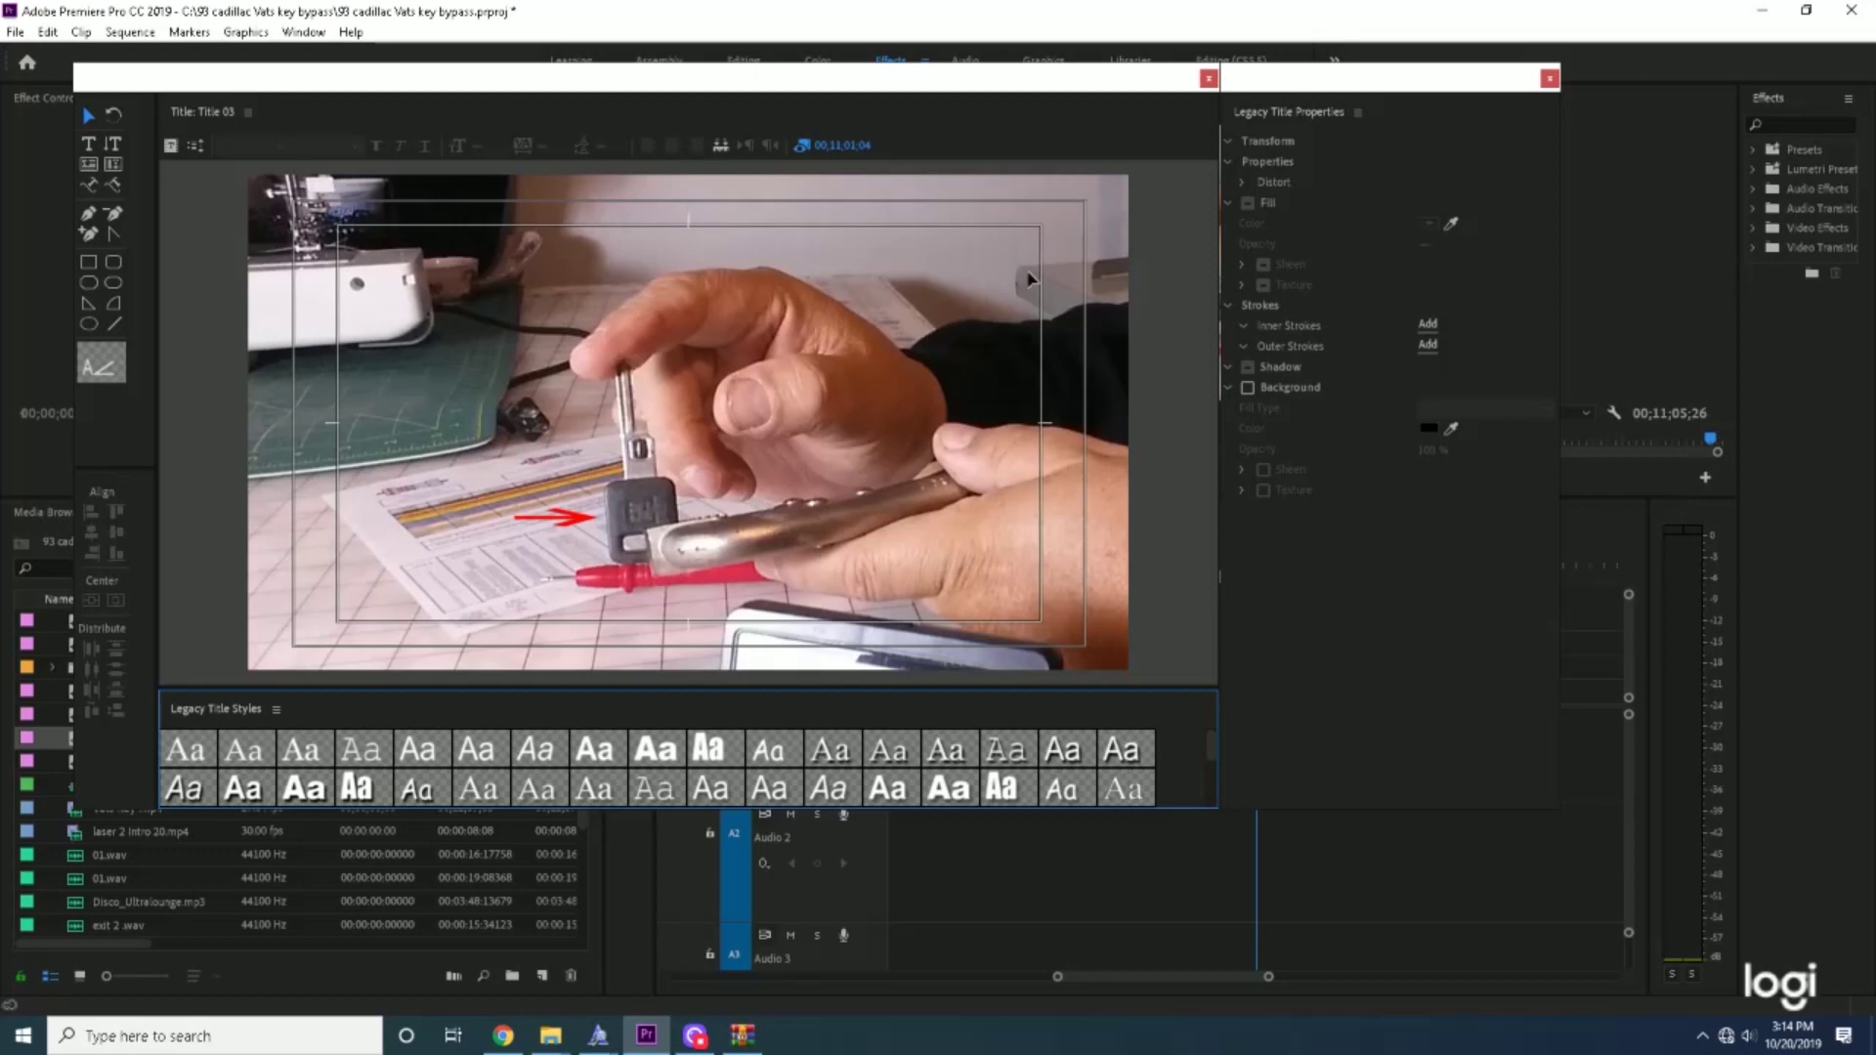
# - Place a Type tool text box on the title canvas and set its font family to Arrow Symbols 1
pyautogui.click(89, 145)
pyautogui.click(484, 357)
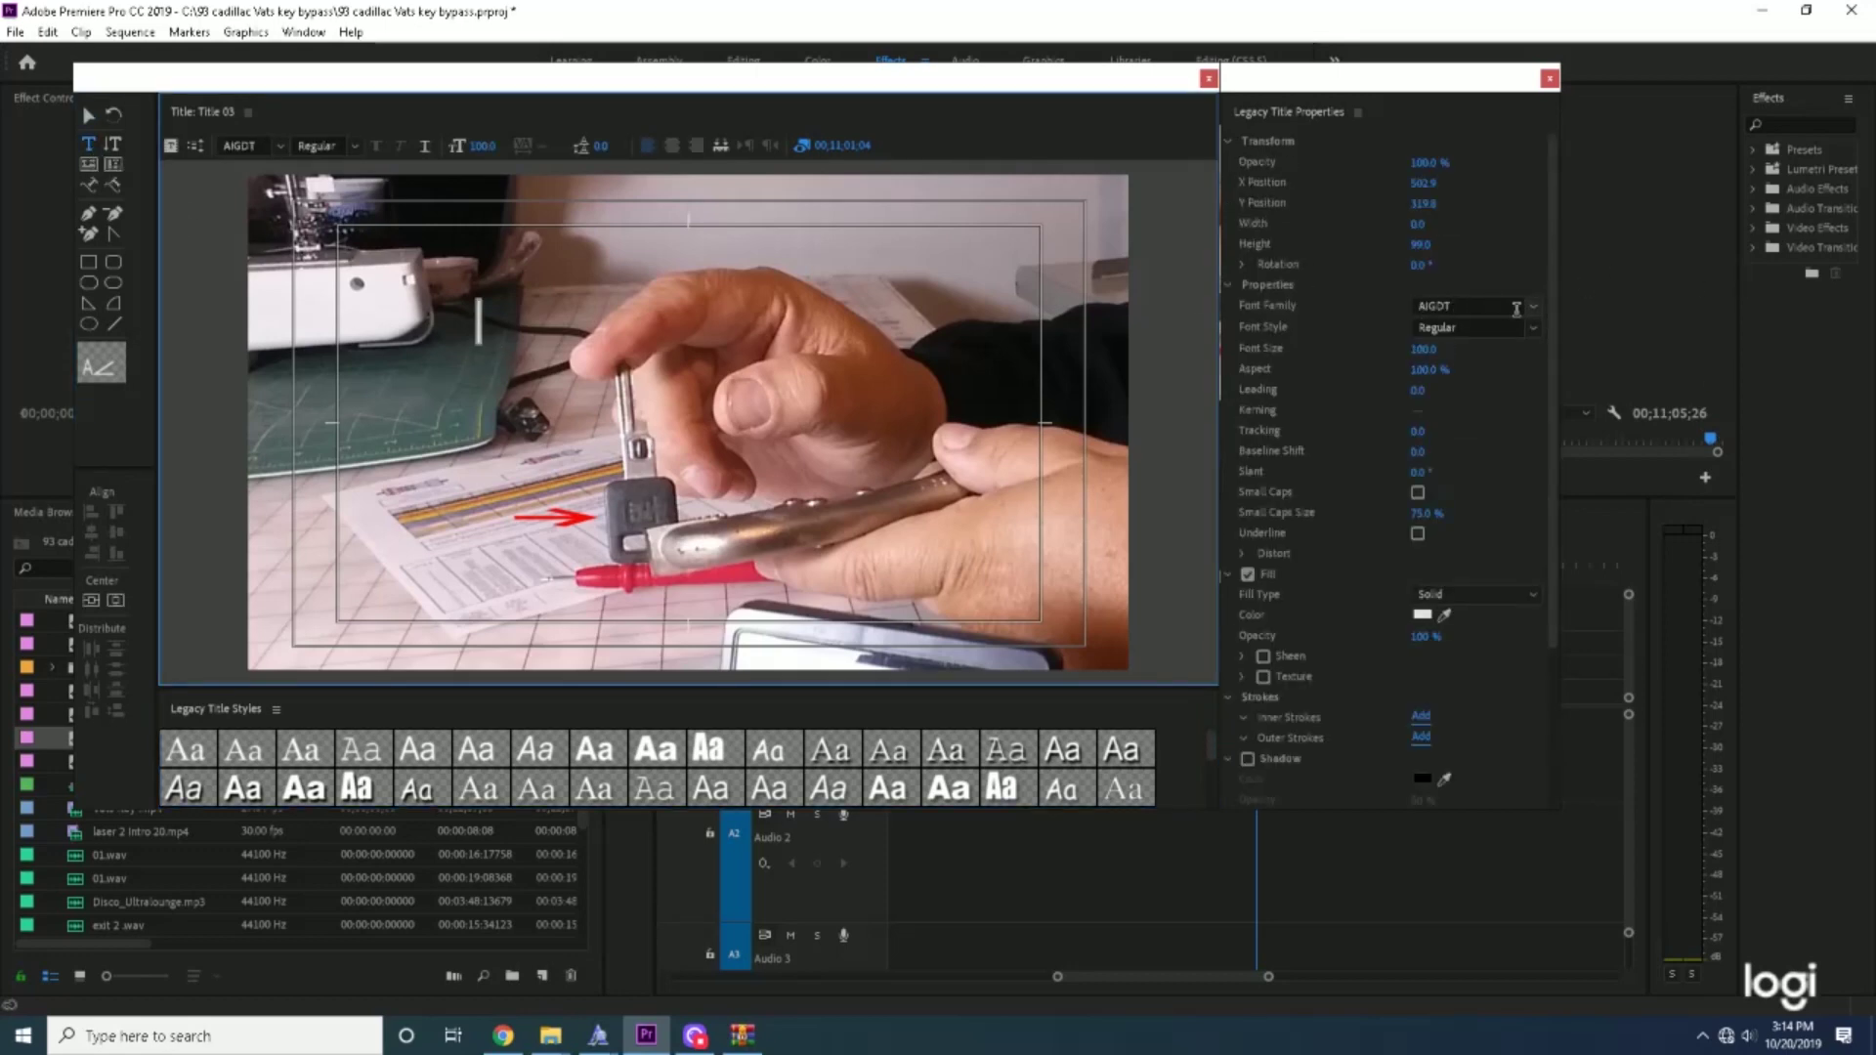
pyautogui.click(1533, 307)
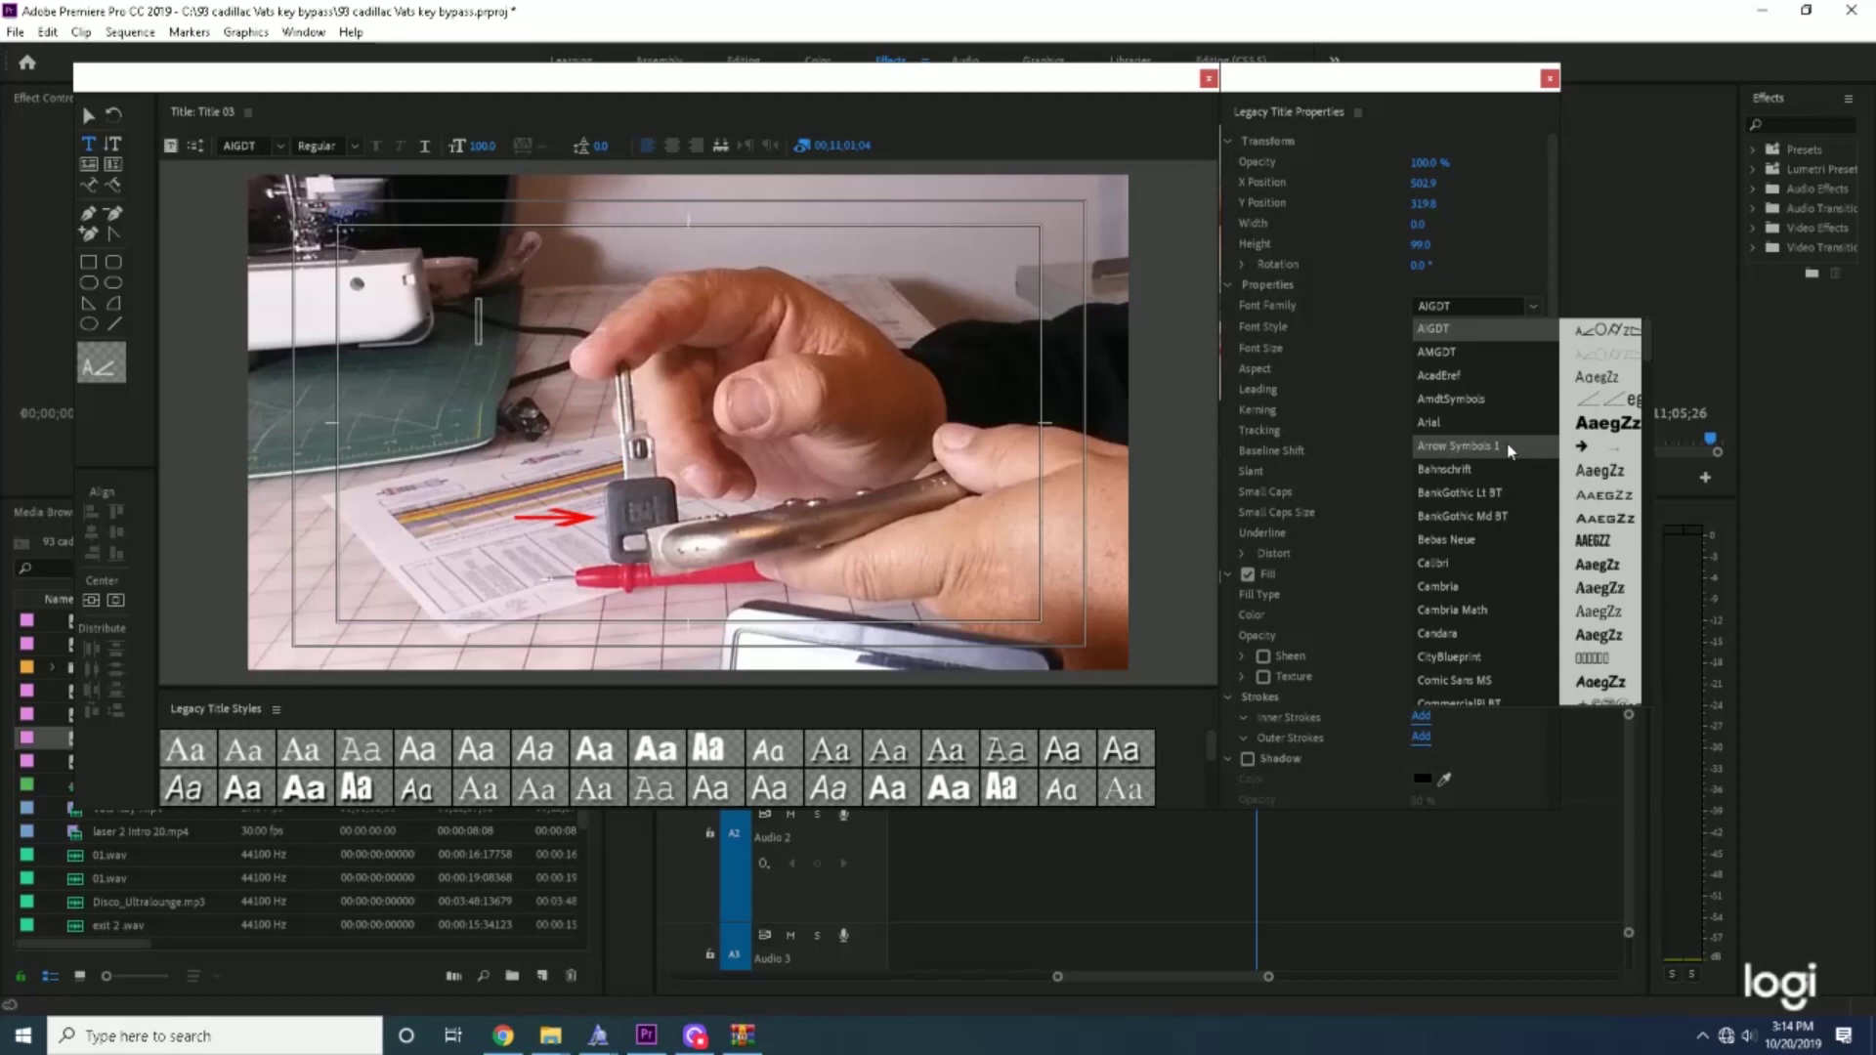
pyautogui.click(1456, 444)
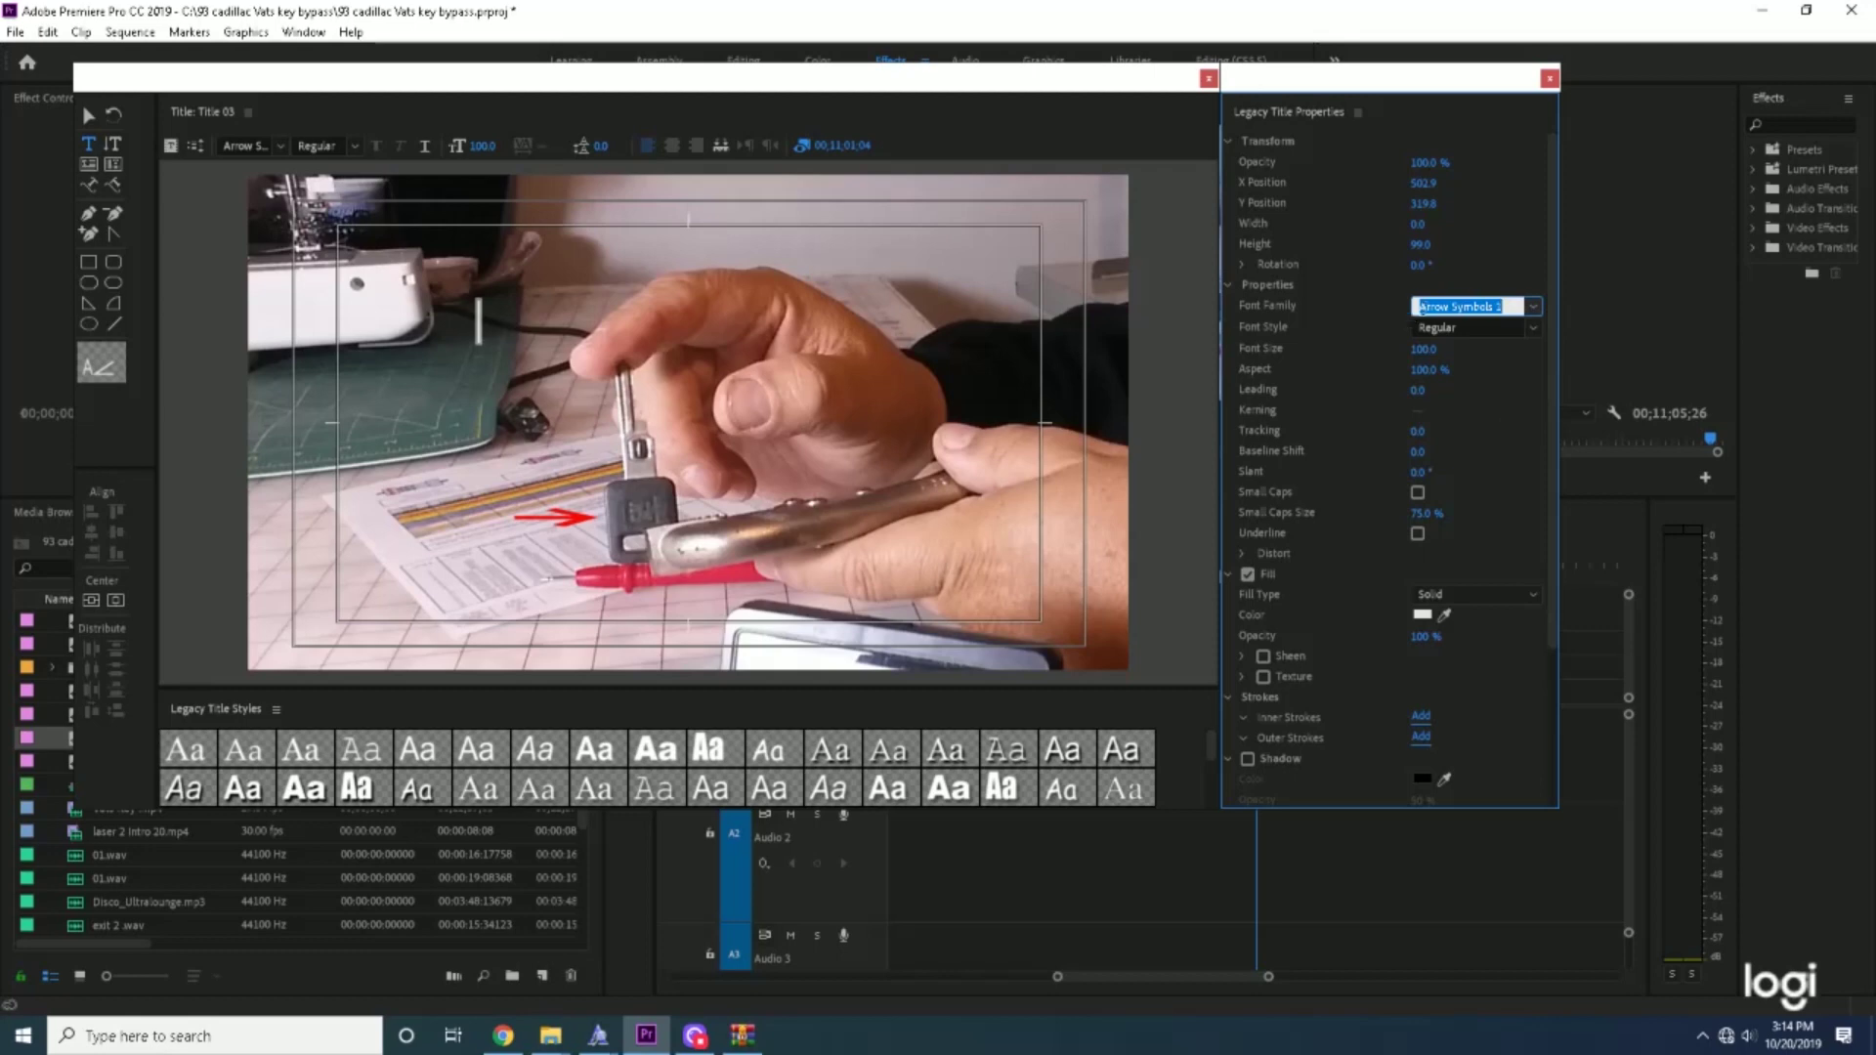
pyautogui.click(1515, 307)
pyautogui.click(478, 321)
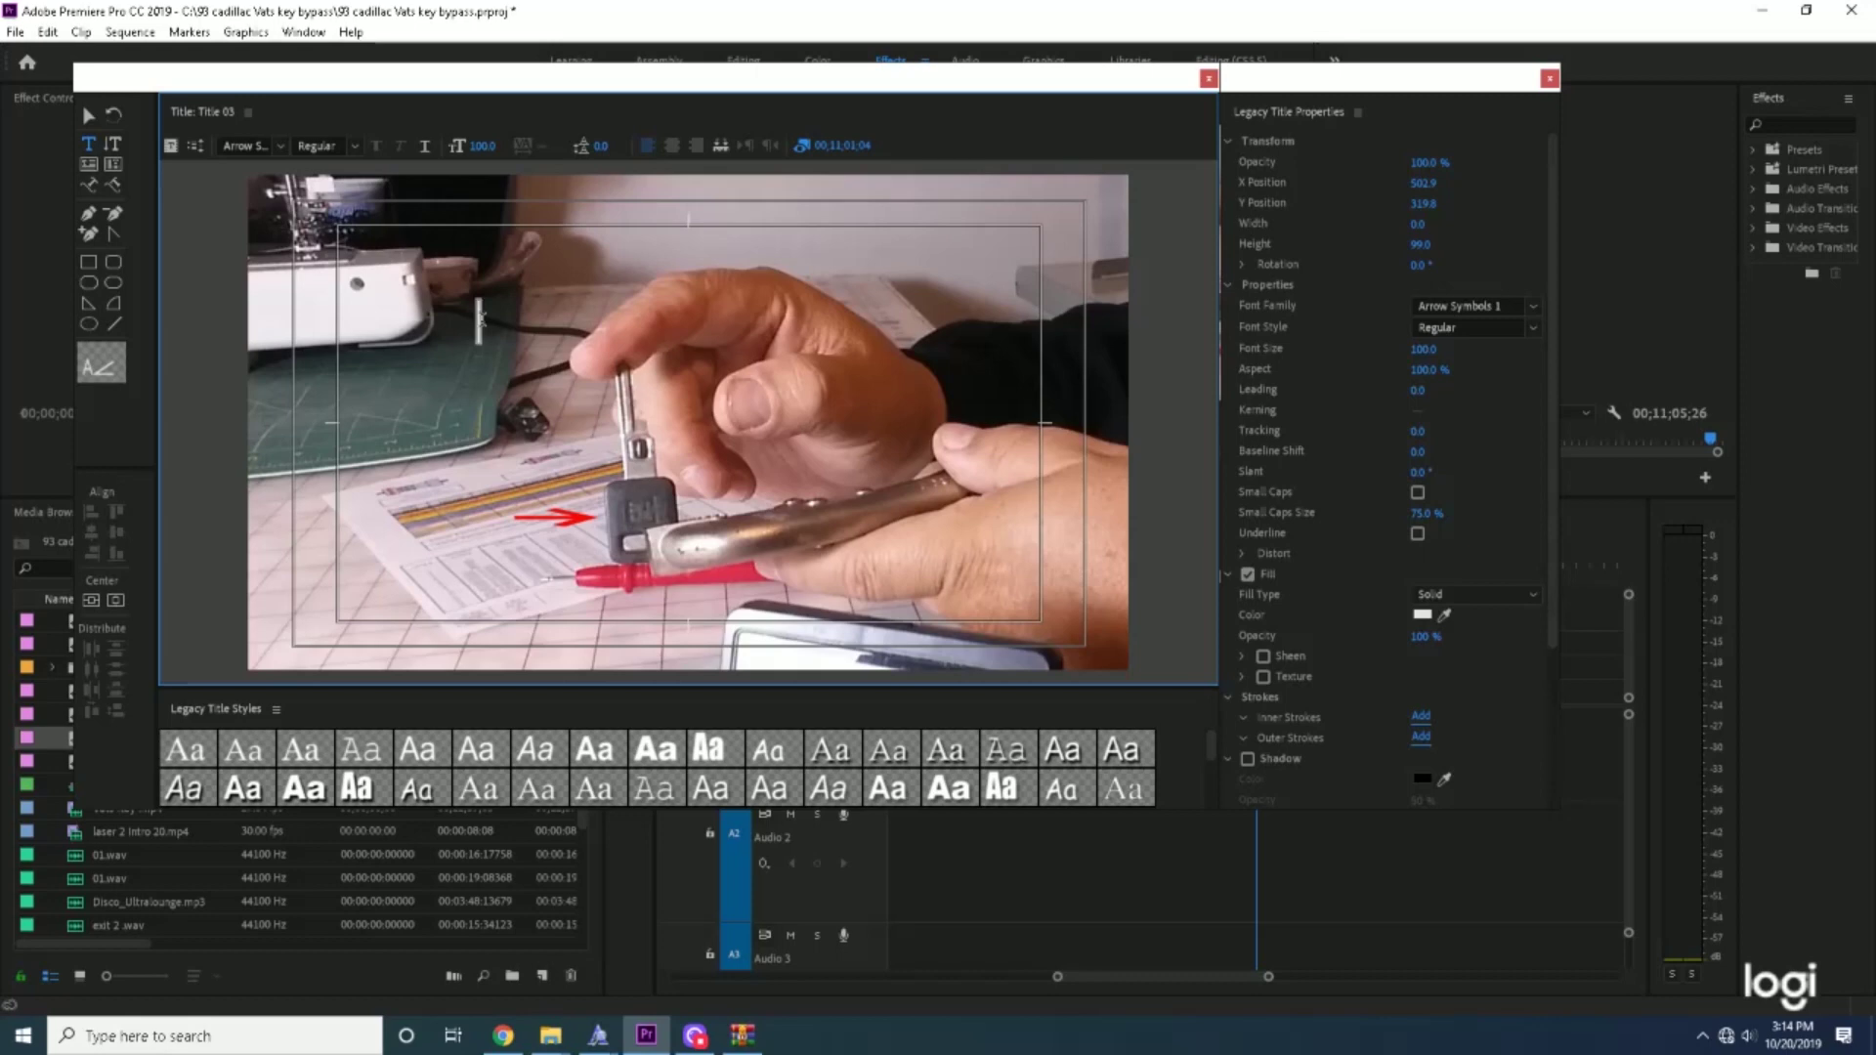
# - Type three lines of arrow glyphs: 'abcdefghij', 'klabcdefg' and 'abbbbccdd', then deselect the text
pyautogui.write('abcdefghij')
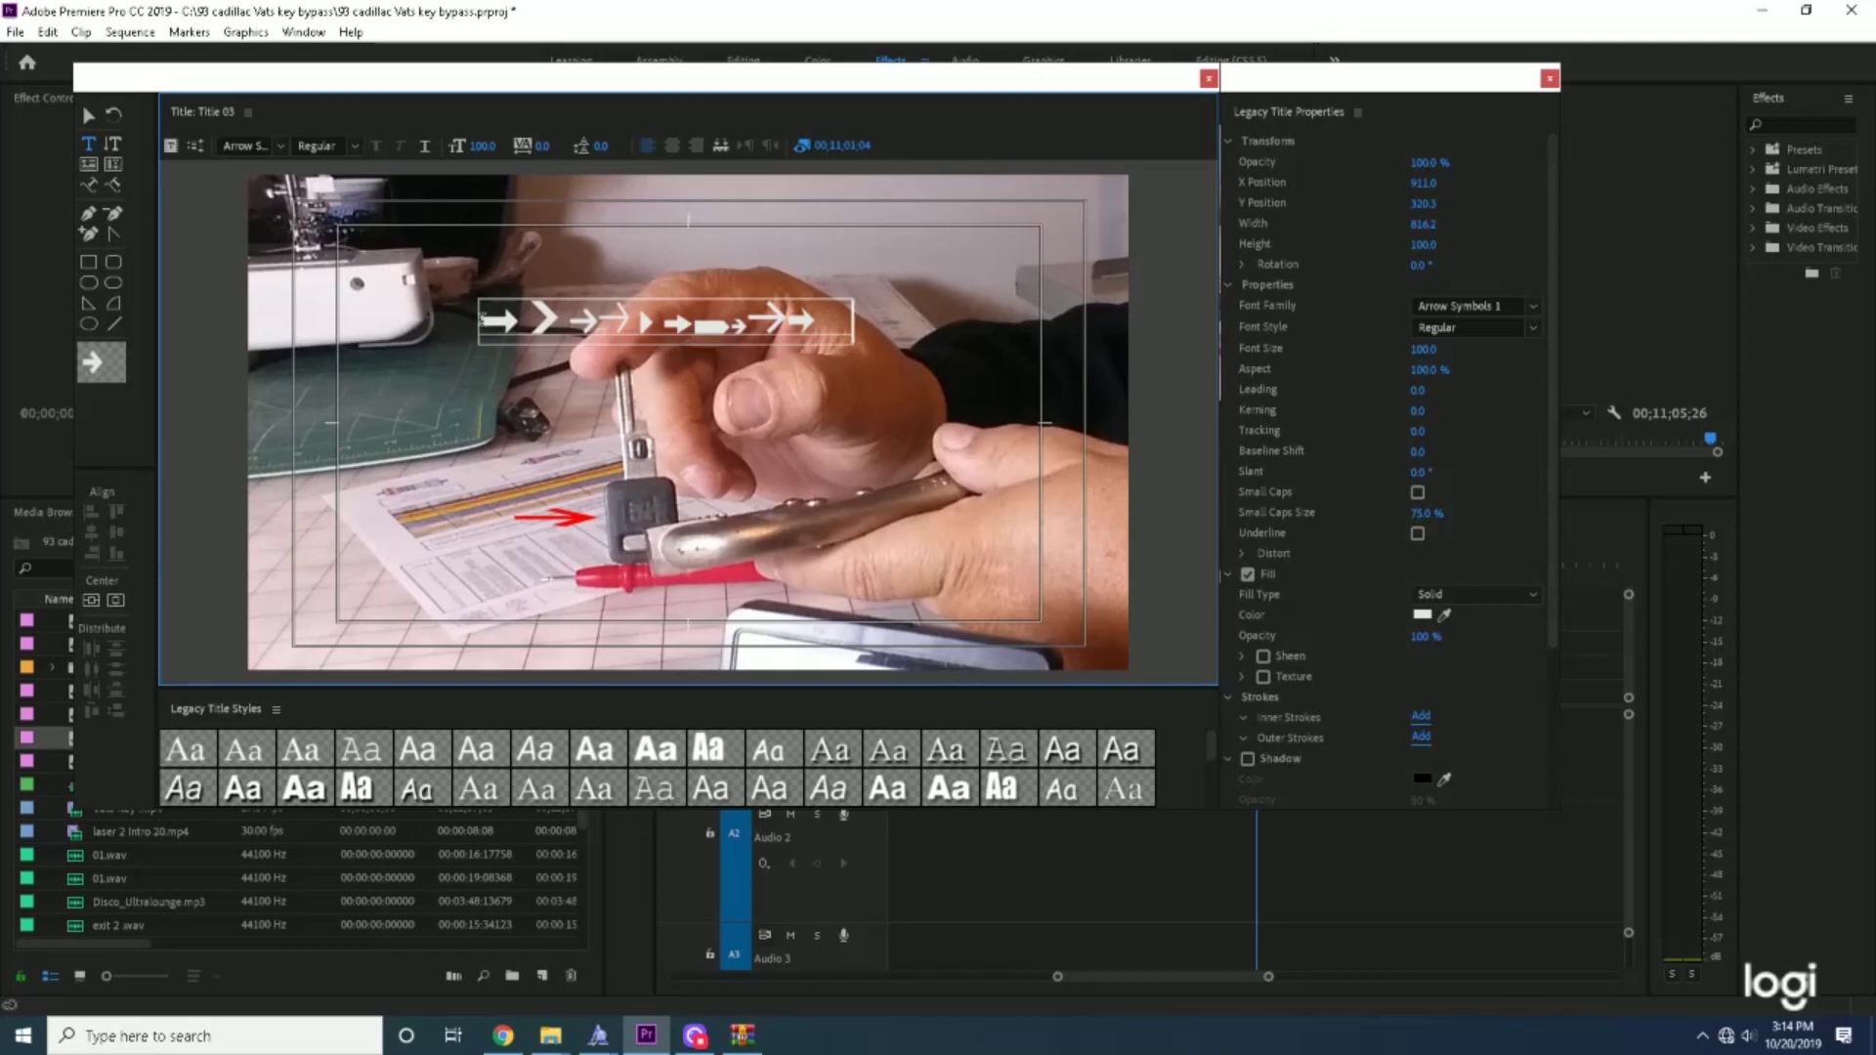
pyautogui.press('Return')
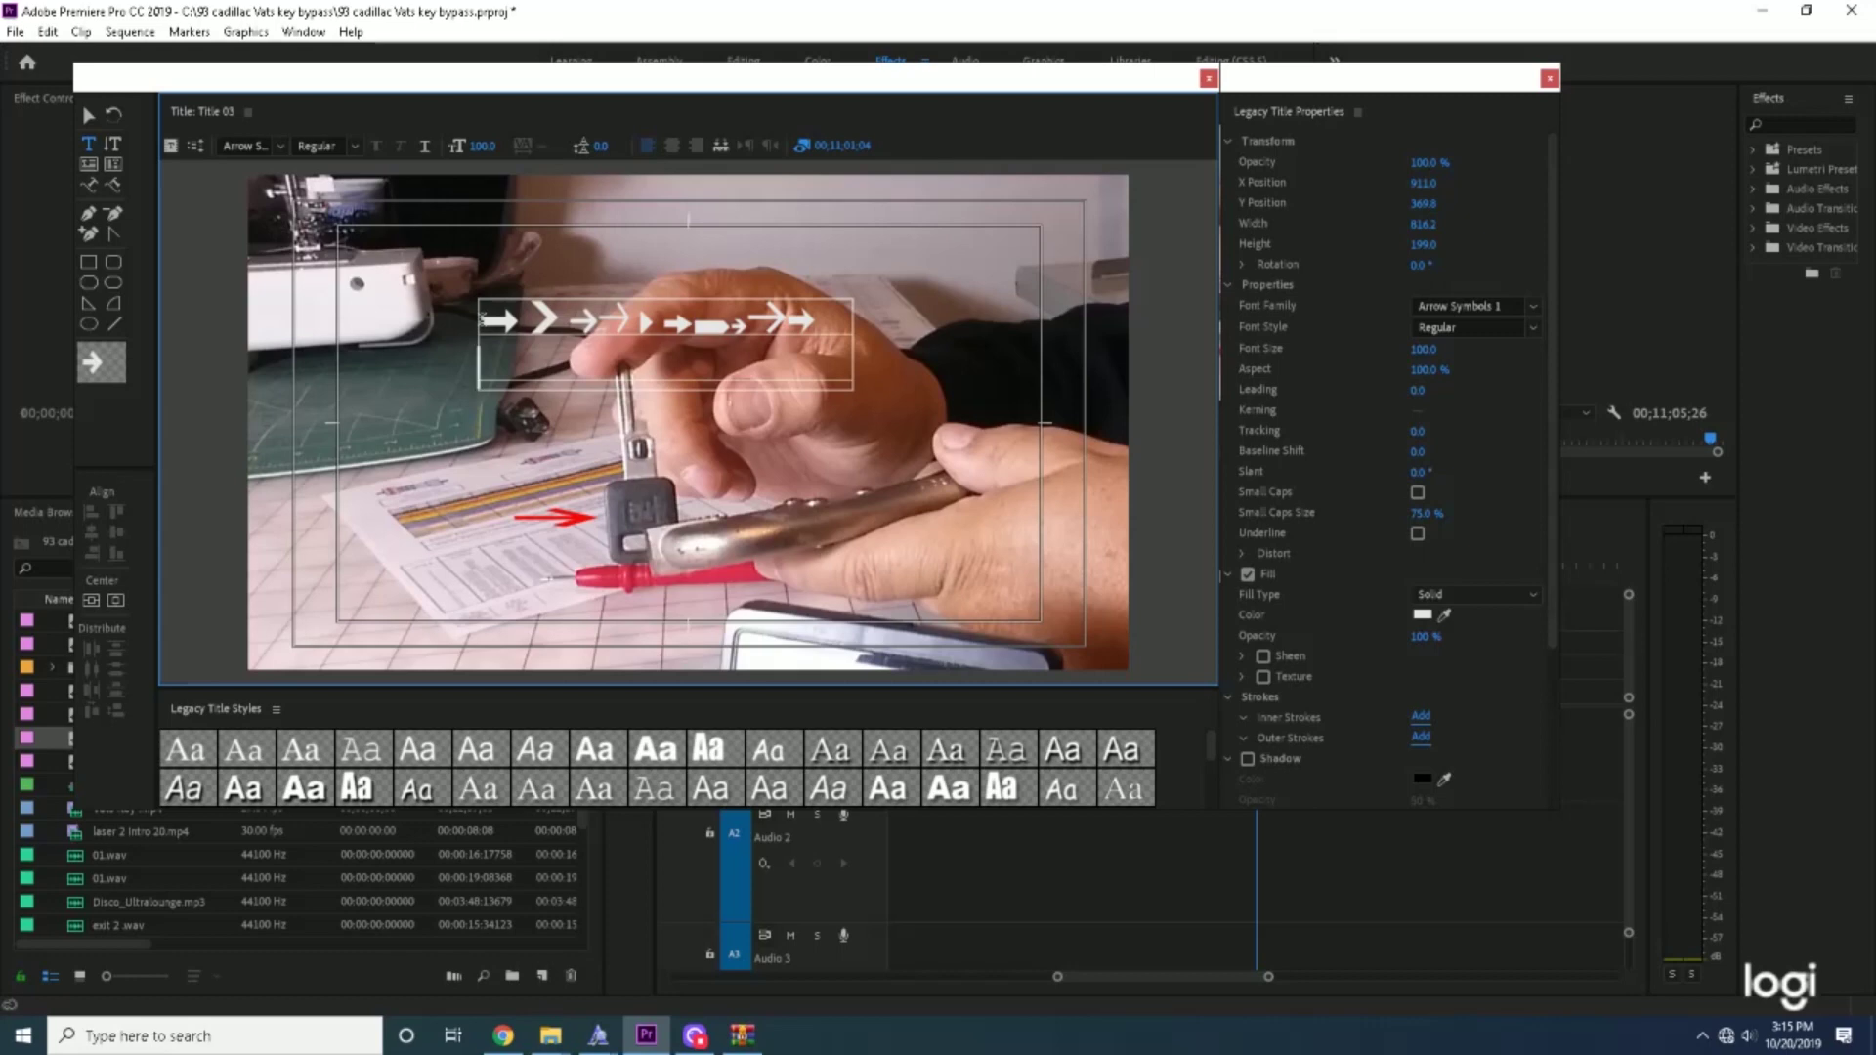
pyautogui.write('kl')
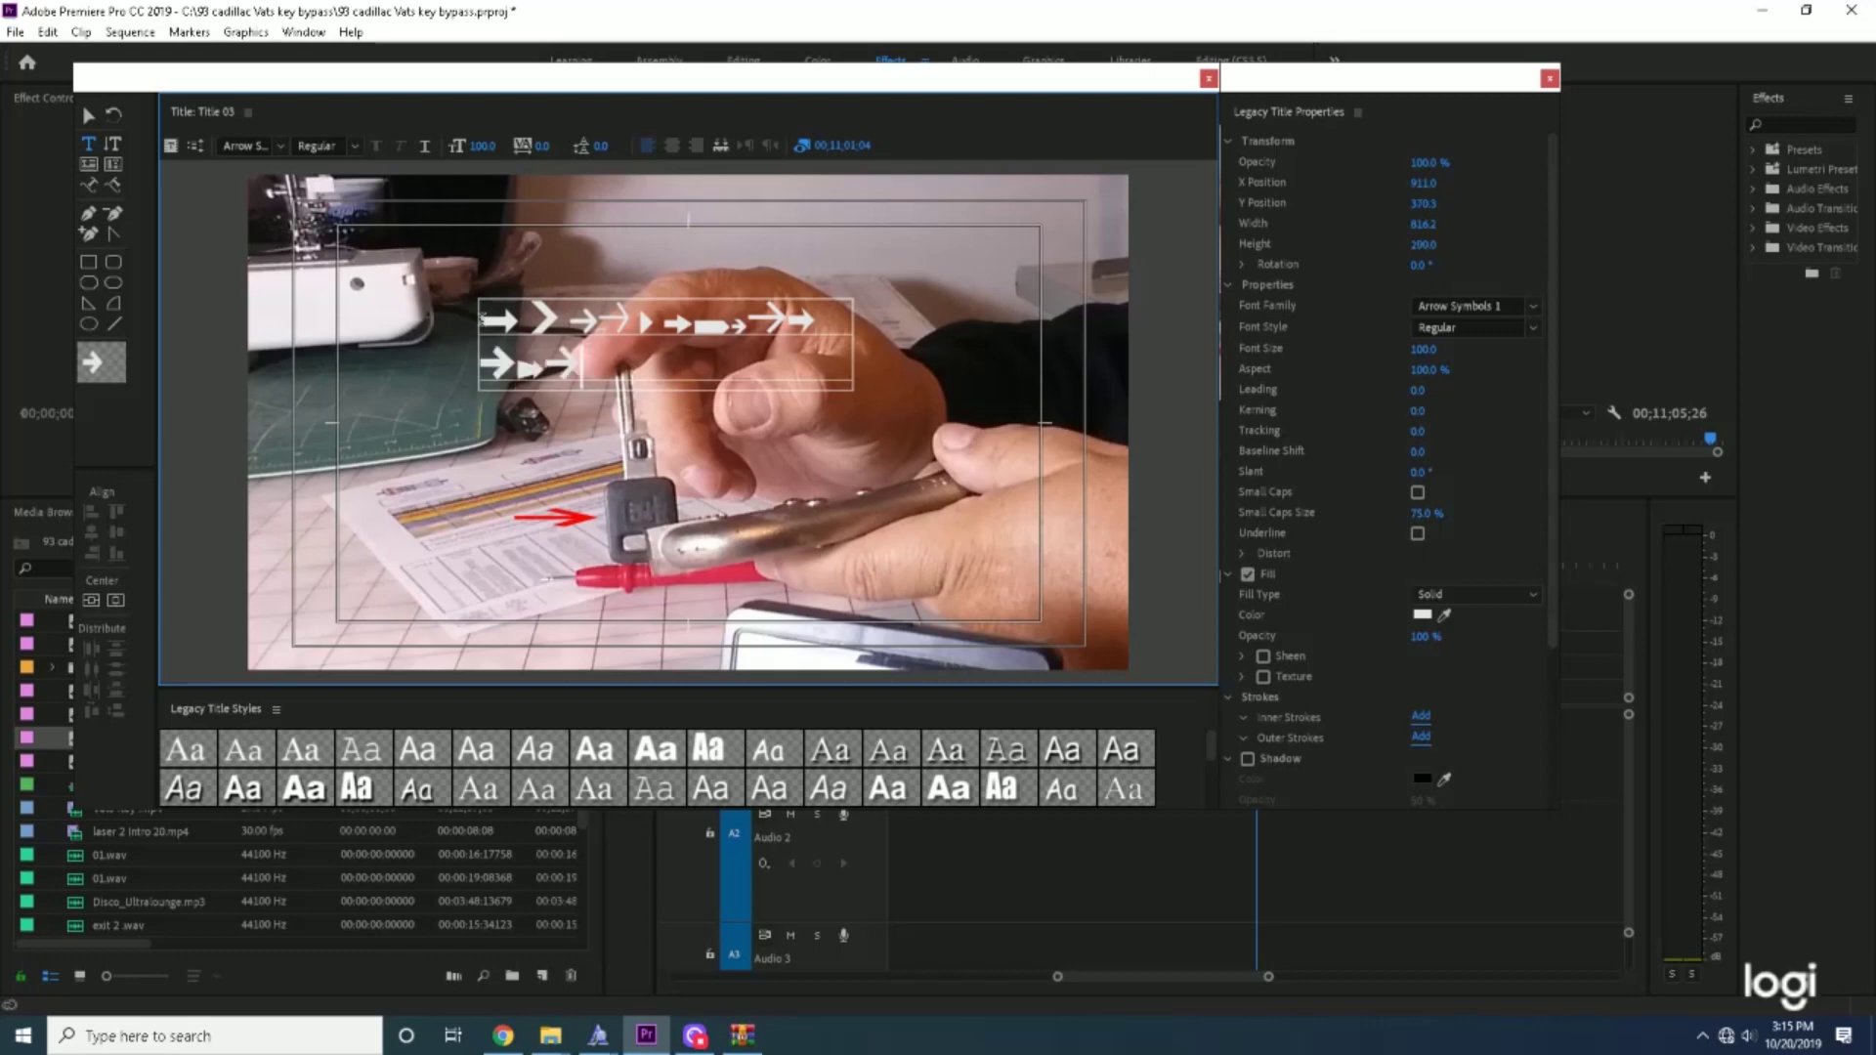
pyautogui.write('abcdefg')
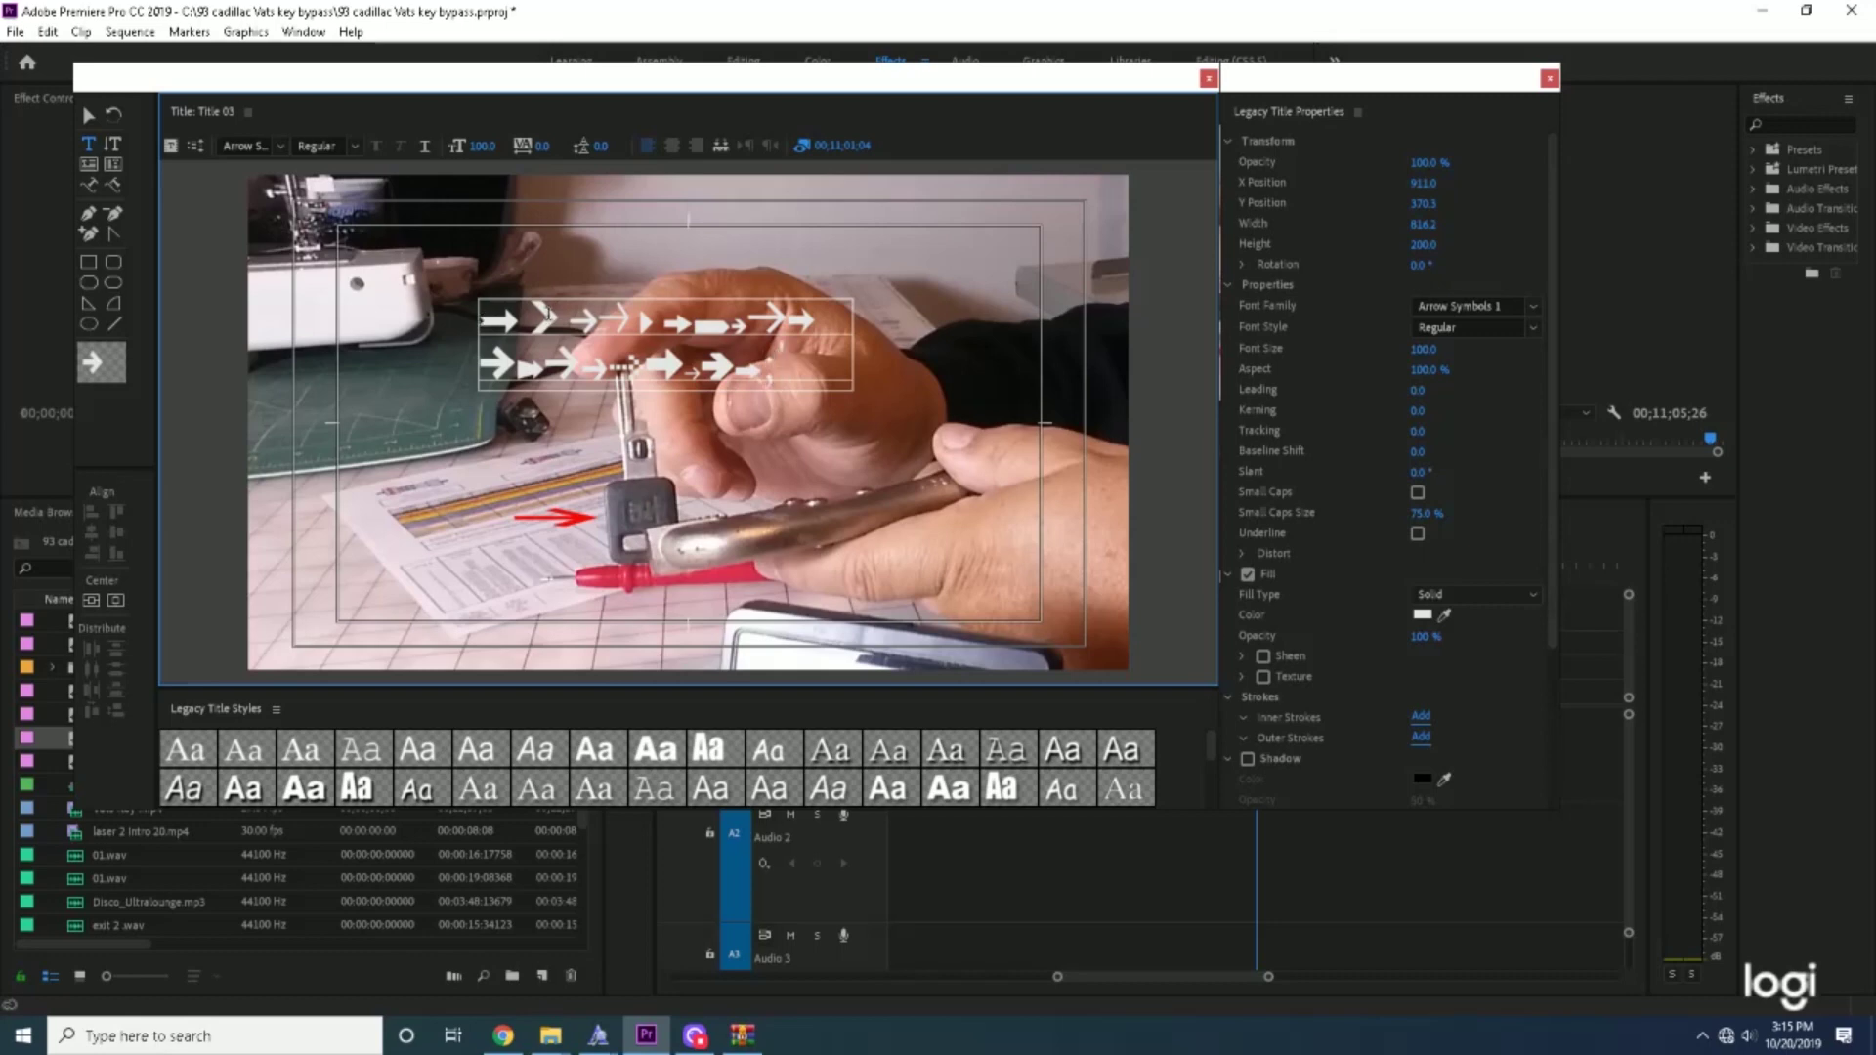
pyautogui.press('Return')
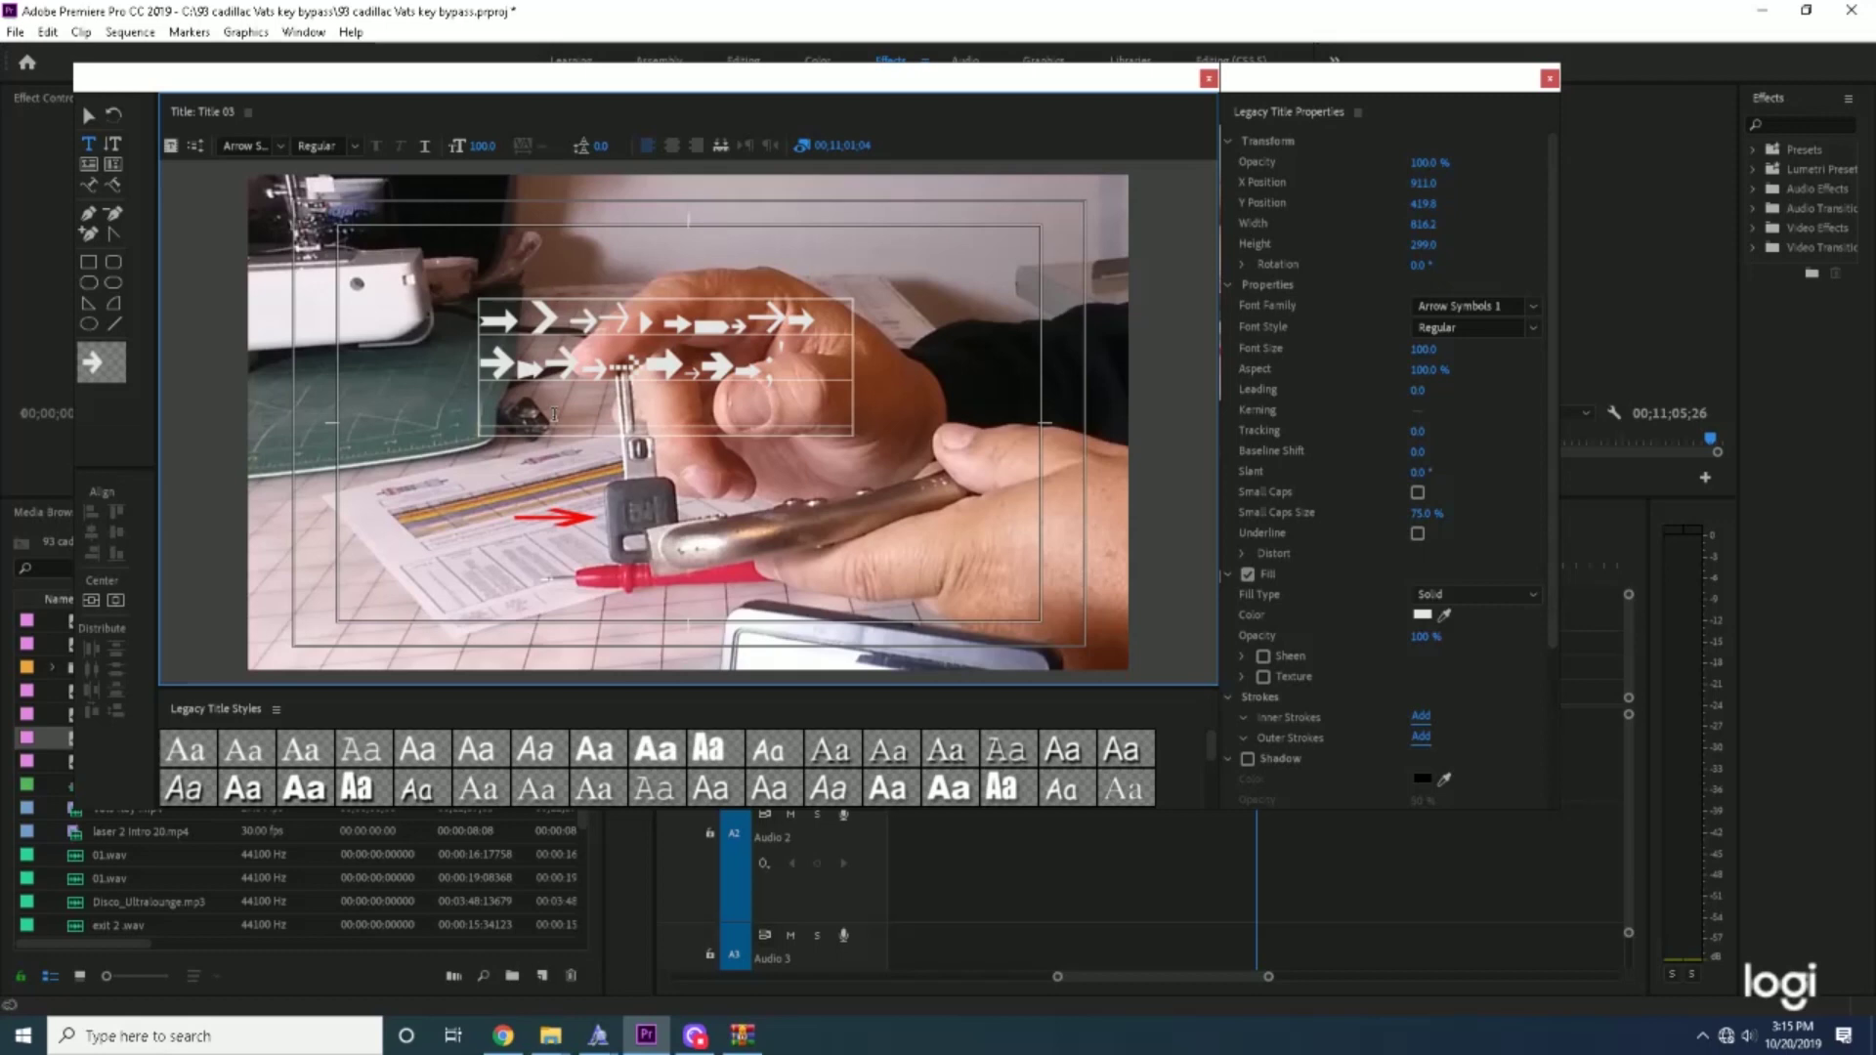
pyautogui.write('abbbb')
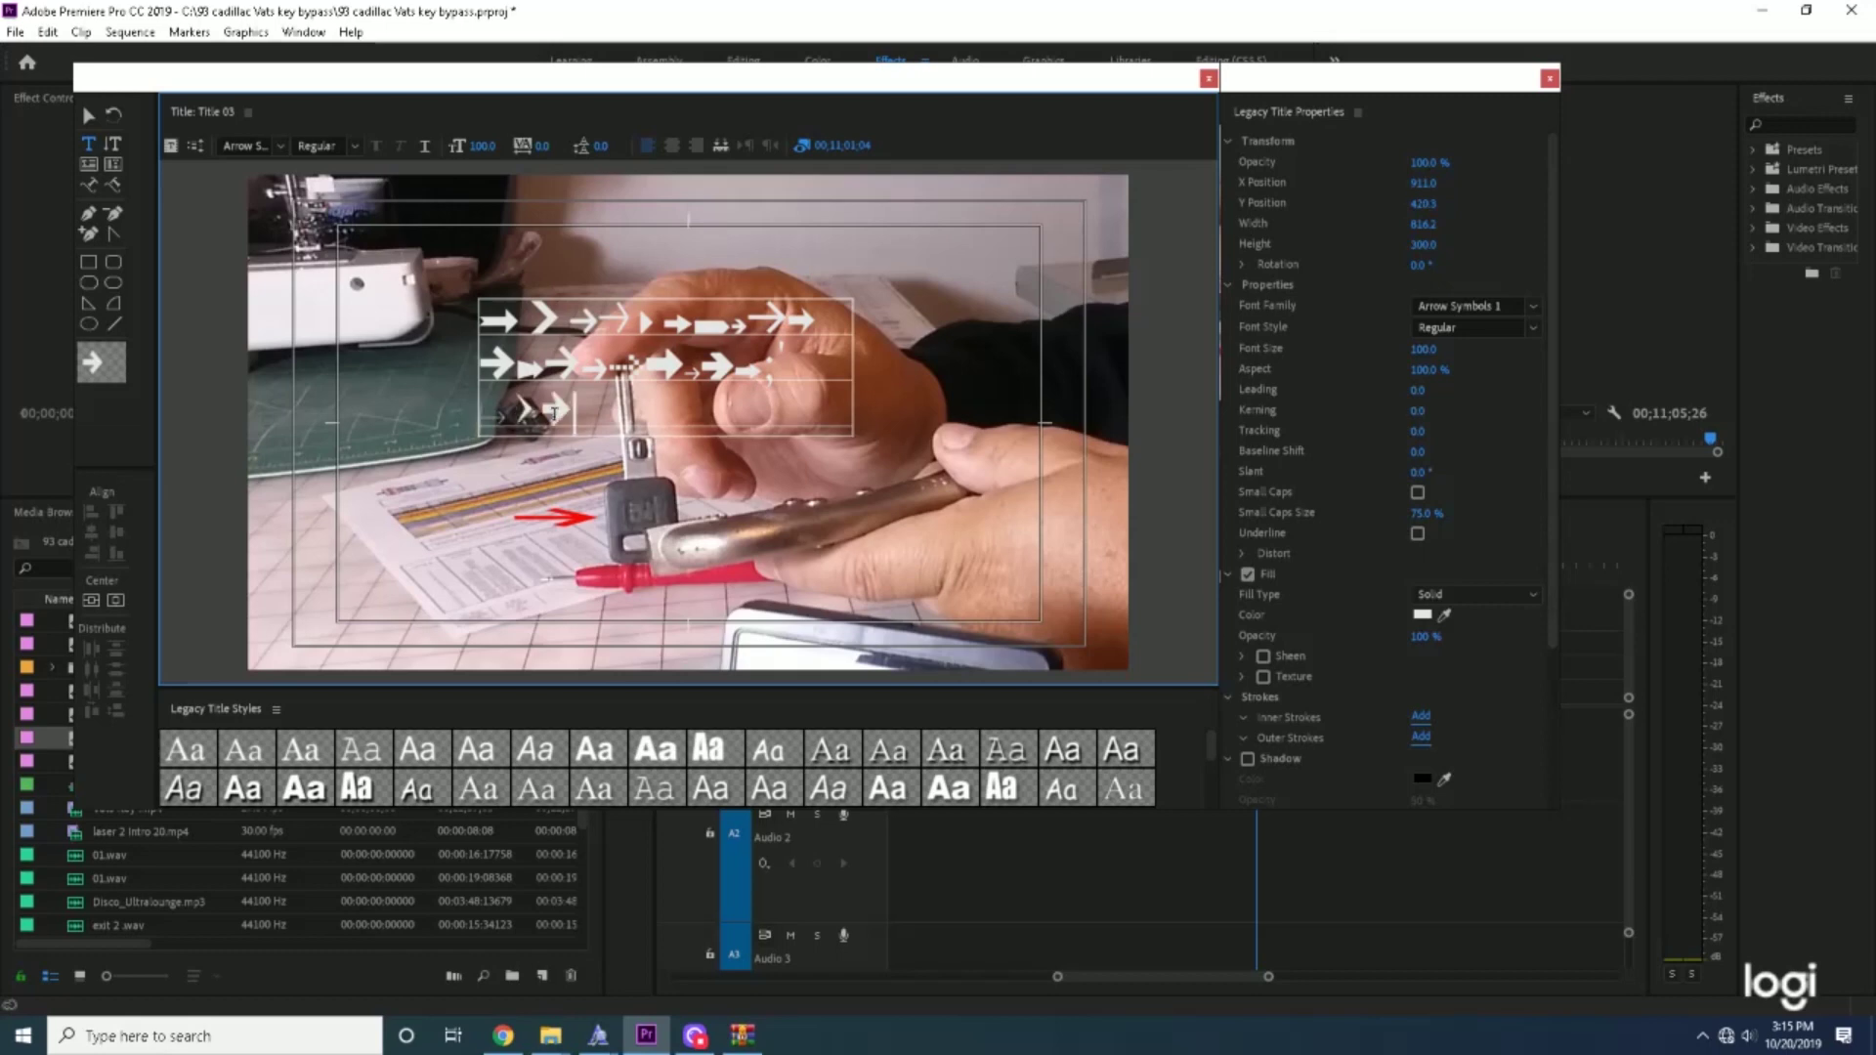
pyautogui.write('ccdd')
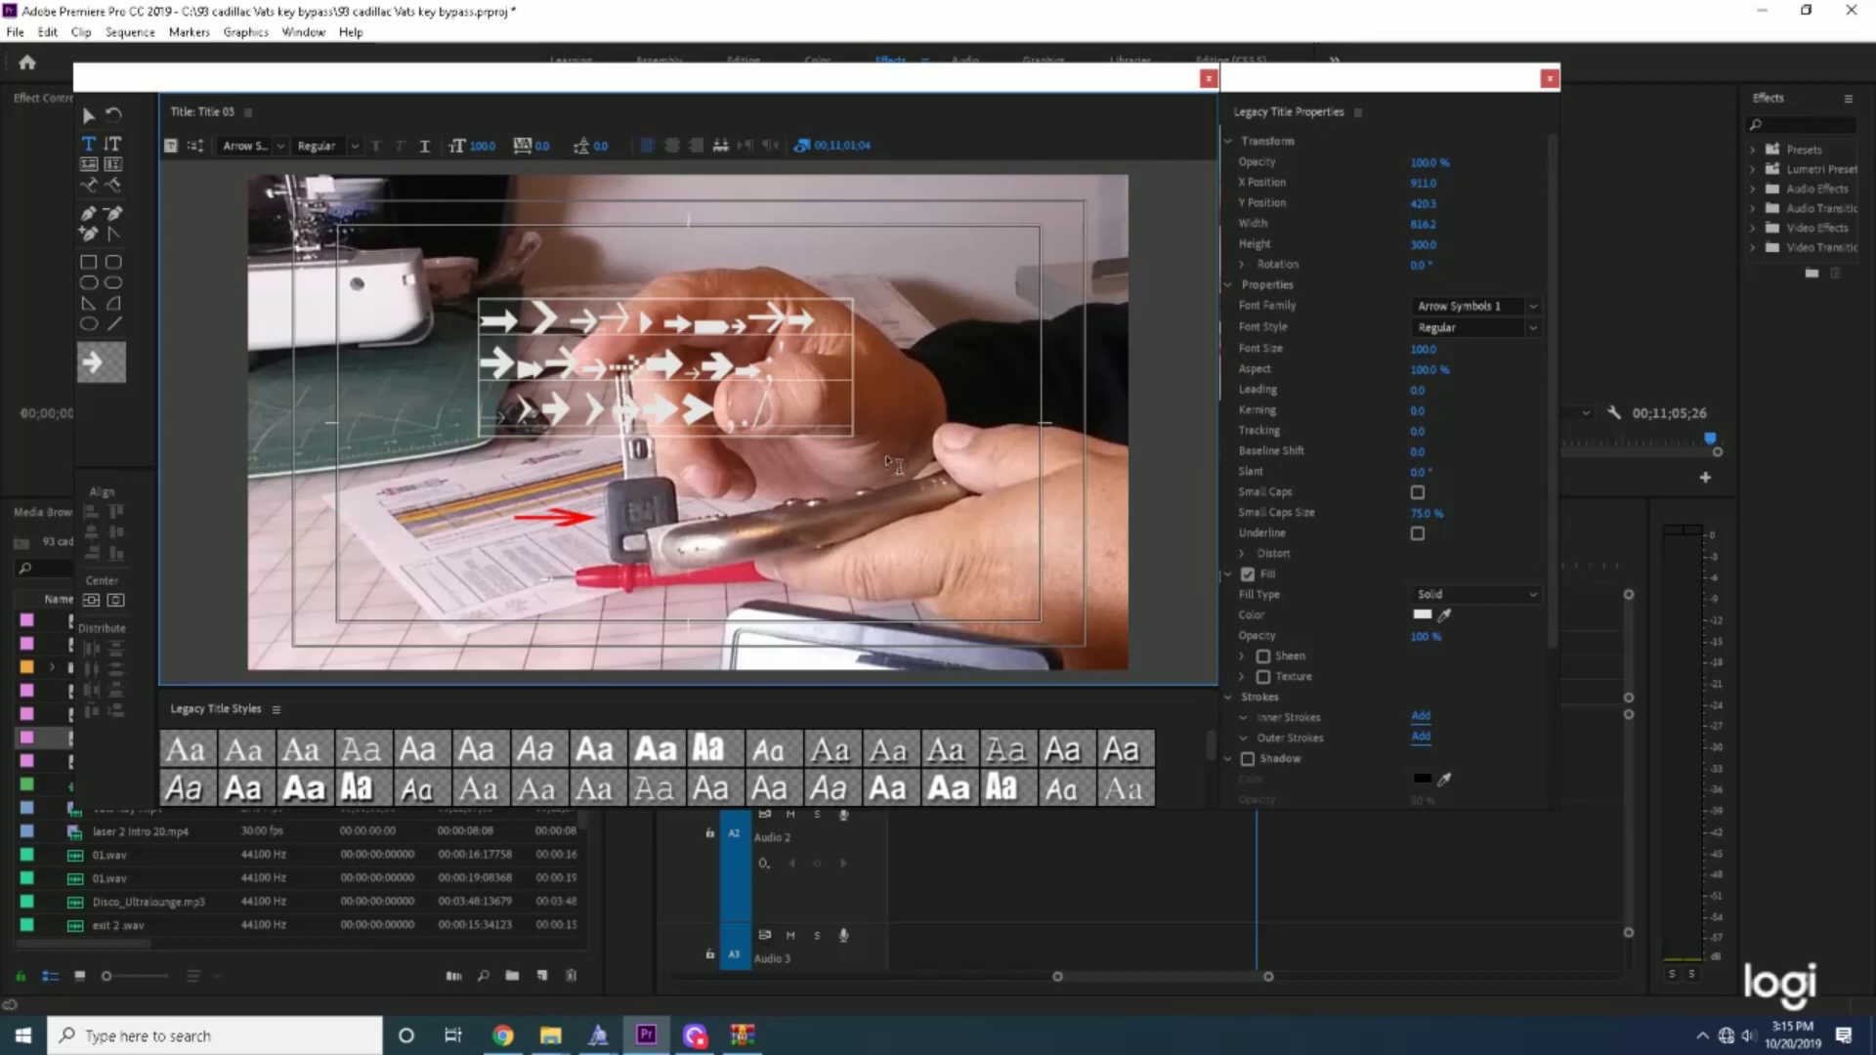
pyautogui.moveTo(912, 452)
pyautogui.mouseDown()
pyautogui.moveTo(401, 268)
pyautogui.moveTo(583, 372)
pyautogui.moveTo(529, 330)
pyautogui.mouseUp()
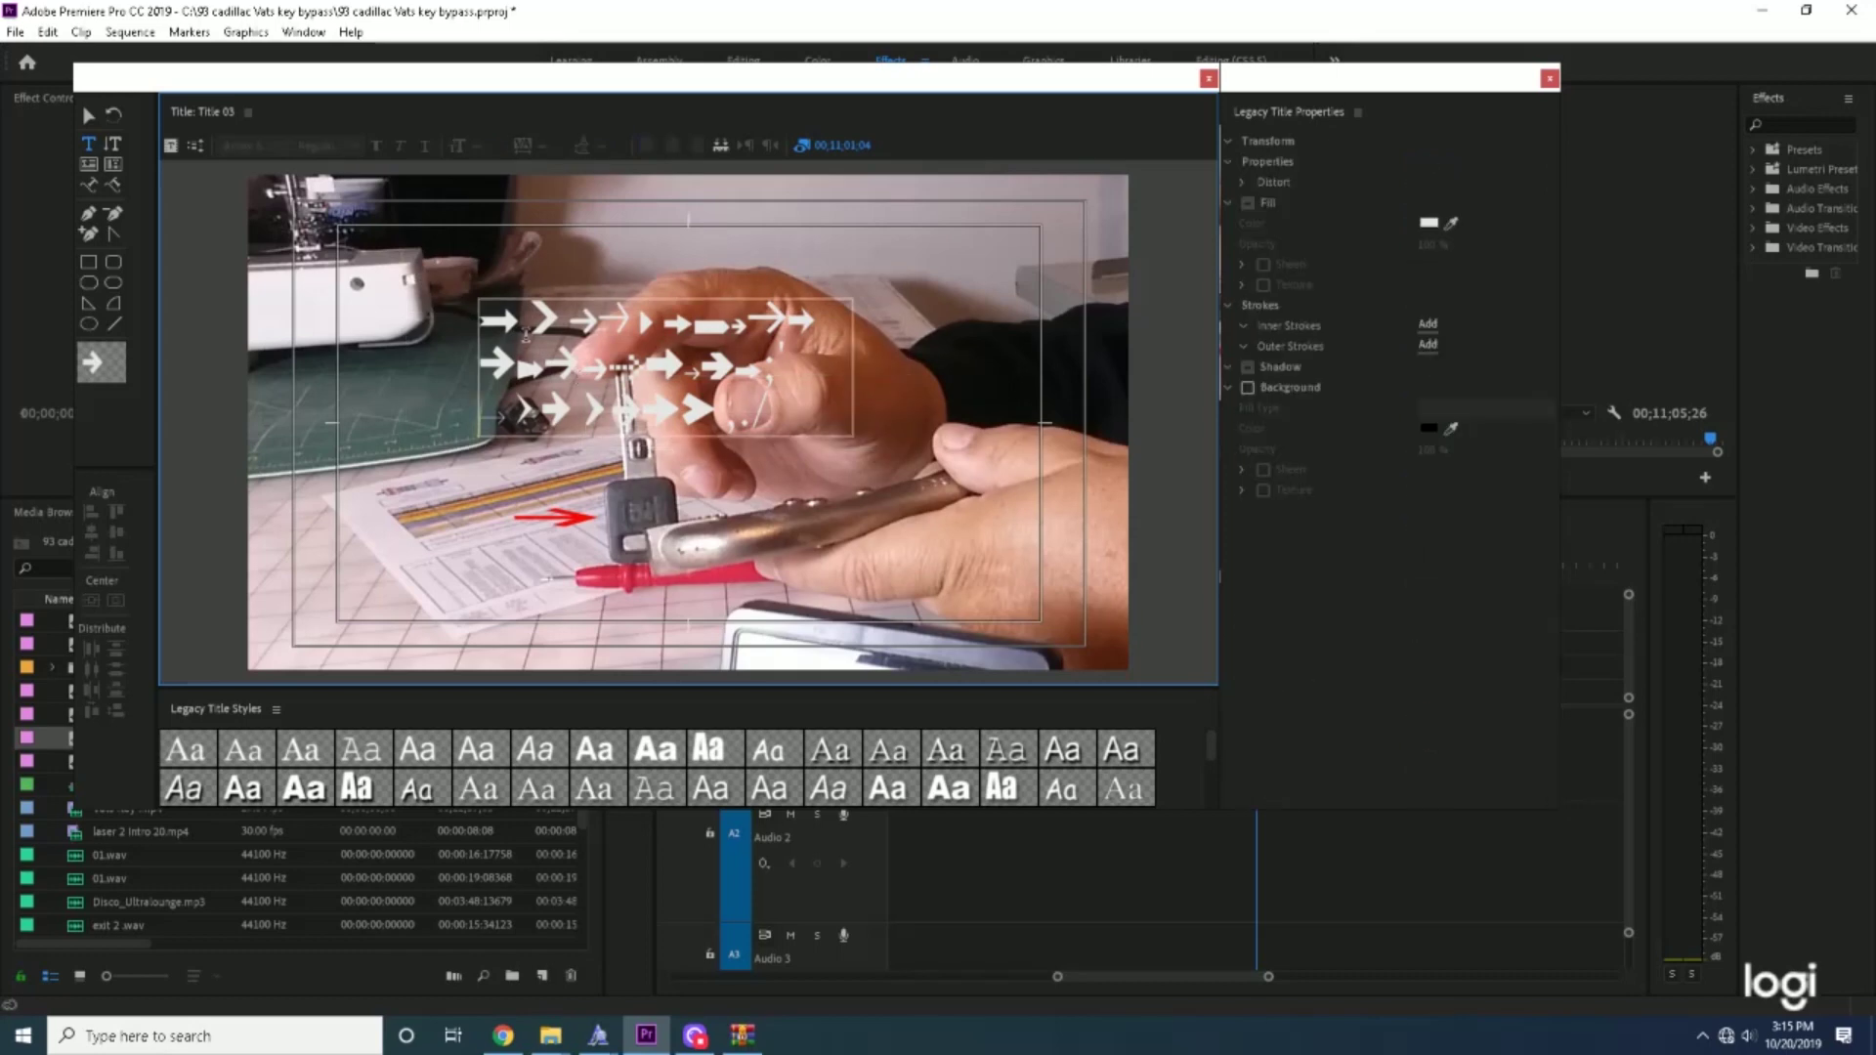
# - Delete all the sample arrow rows from the title's text box
pyautogui.click(505, 308)
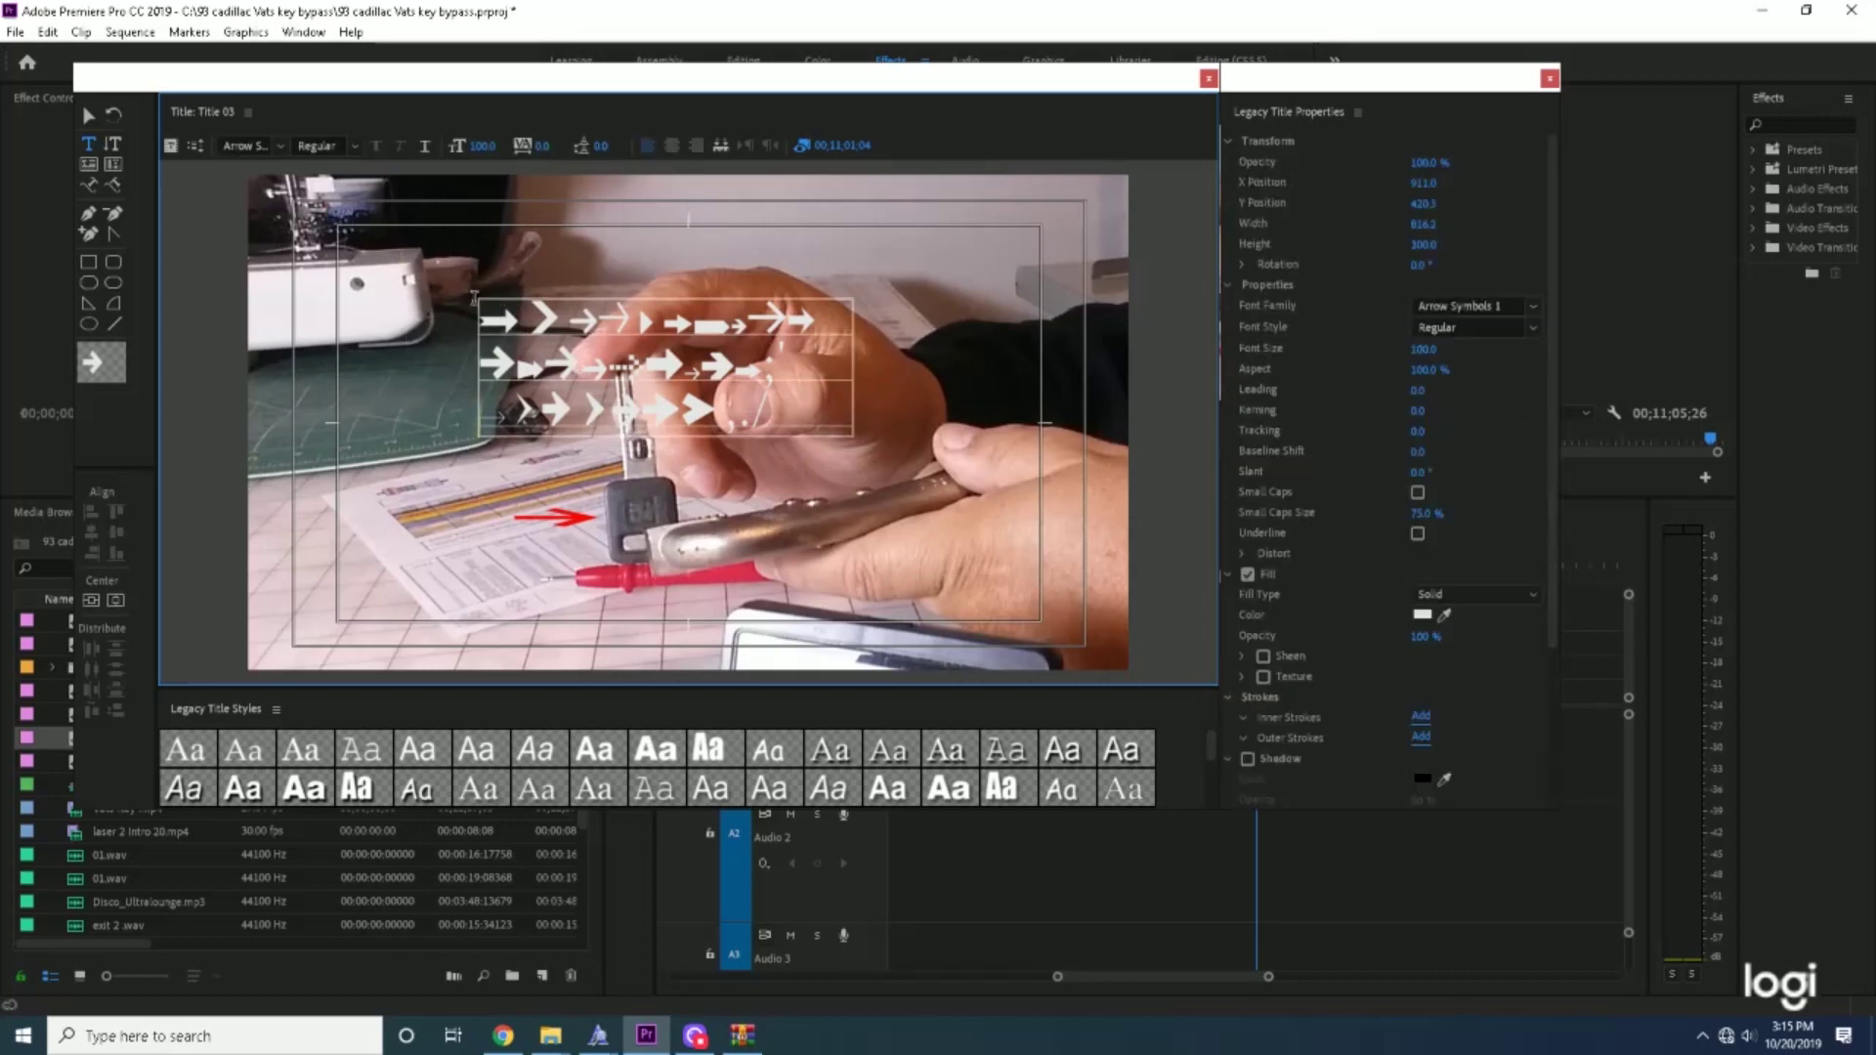
pyautogui.hotkey('ctrl', 'a')
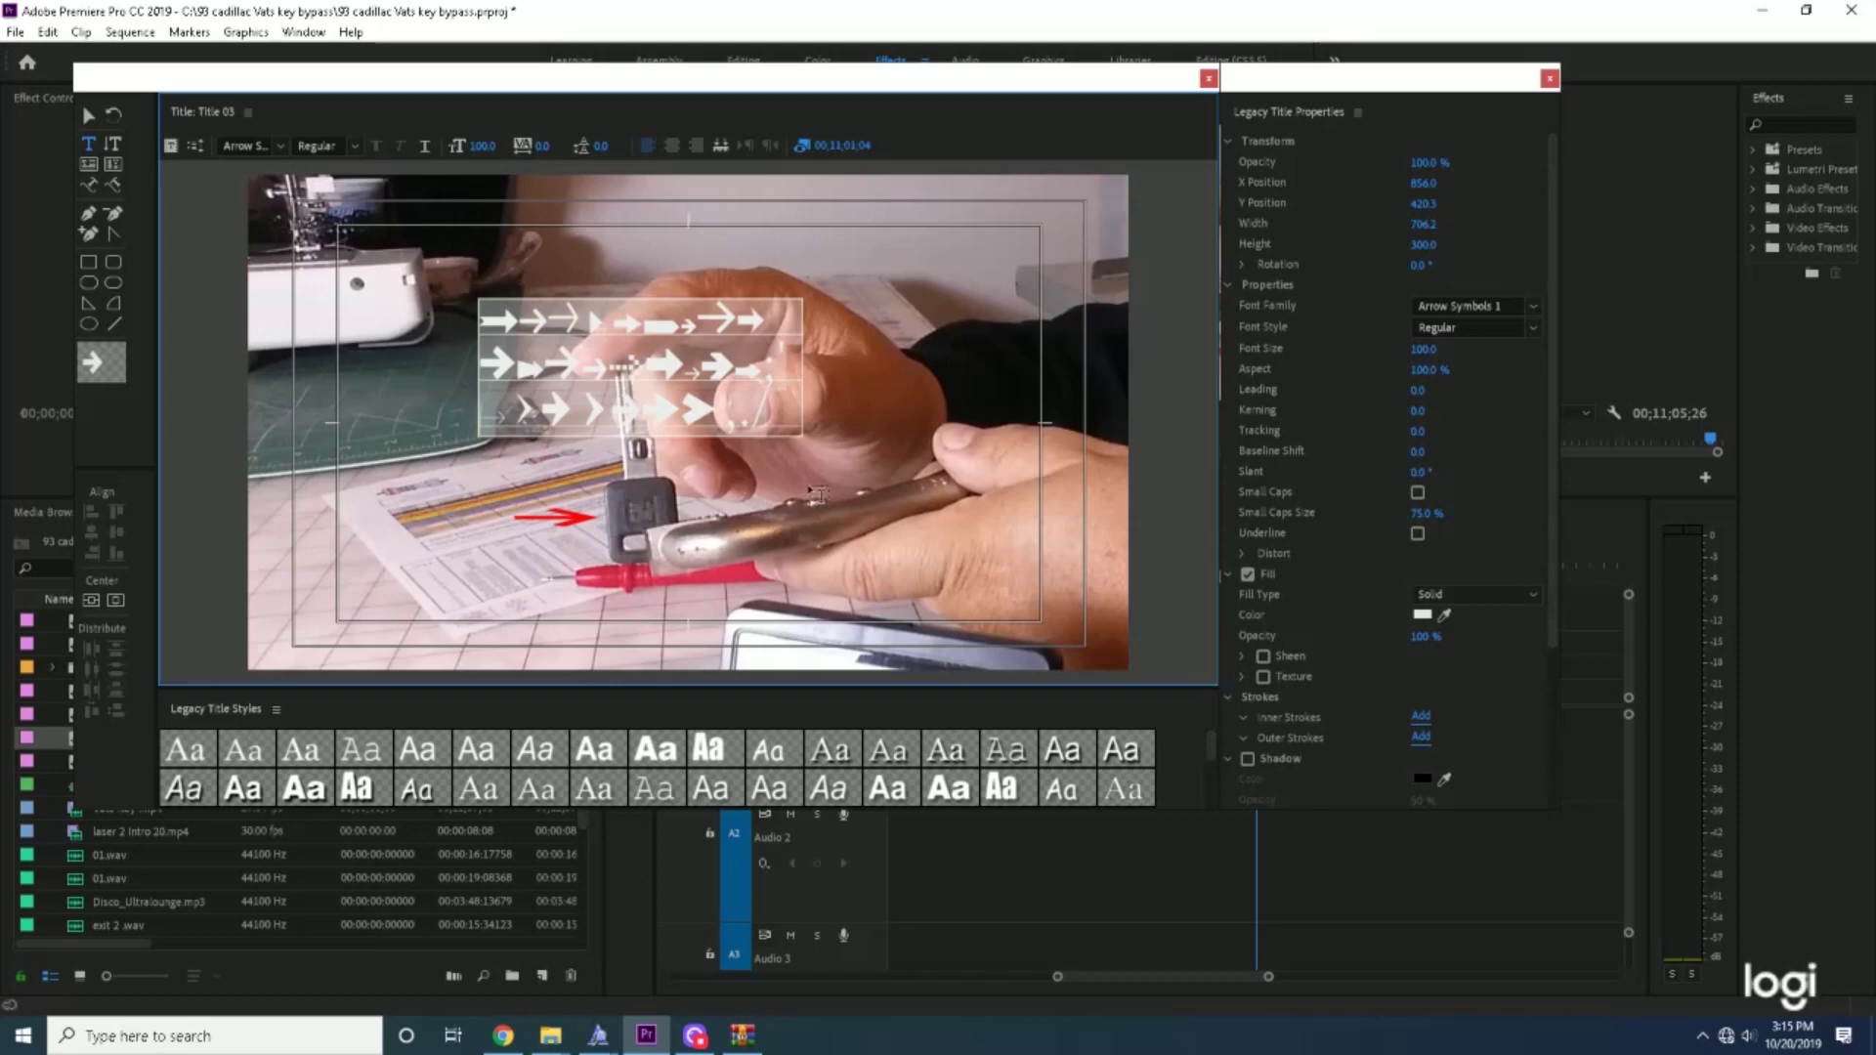
pyautogui.press('Delete')
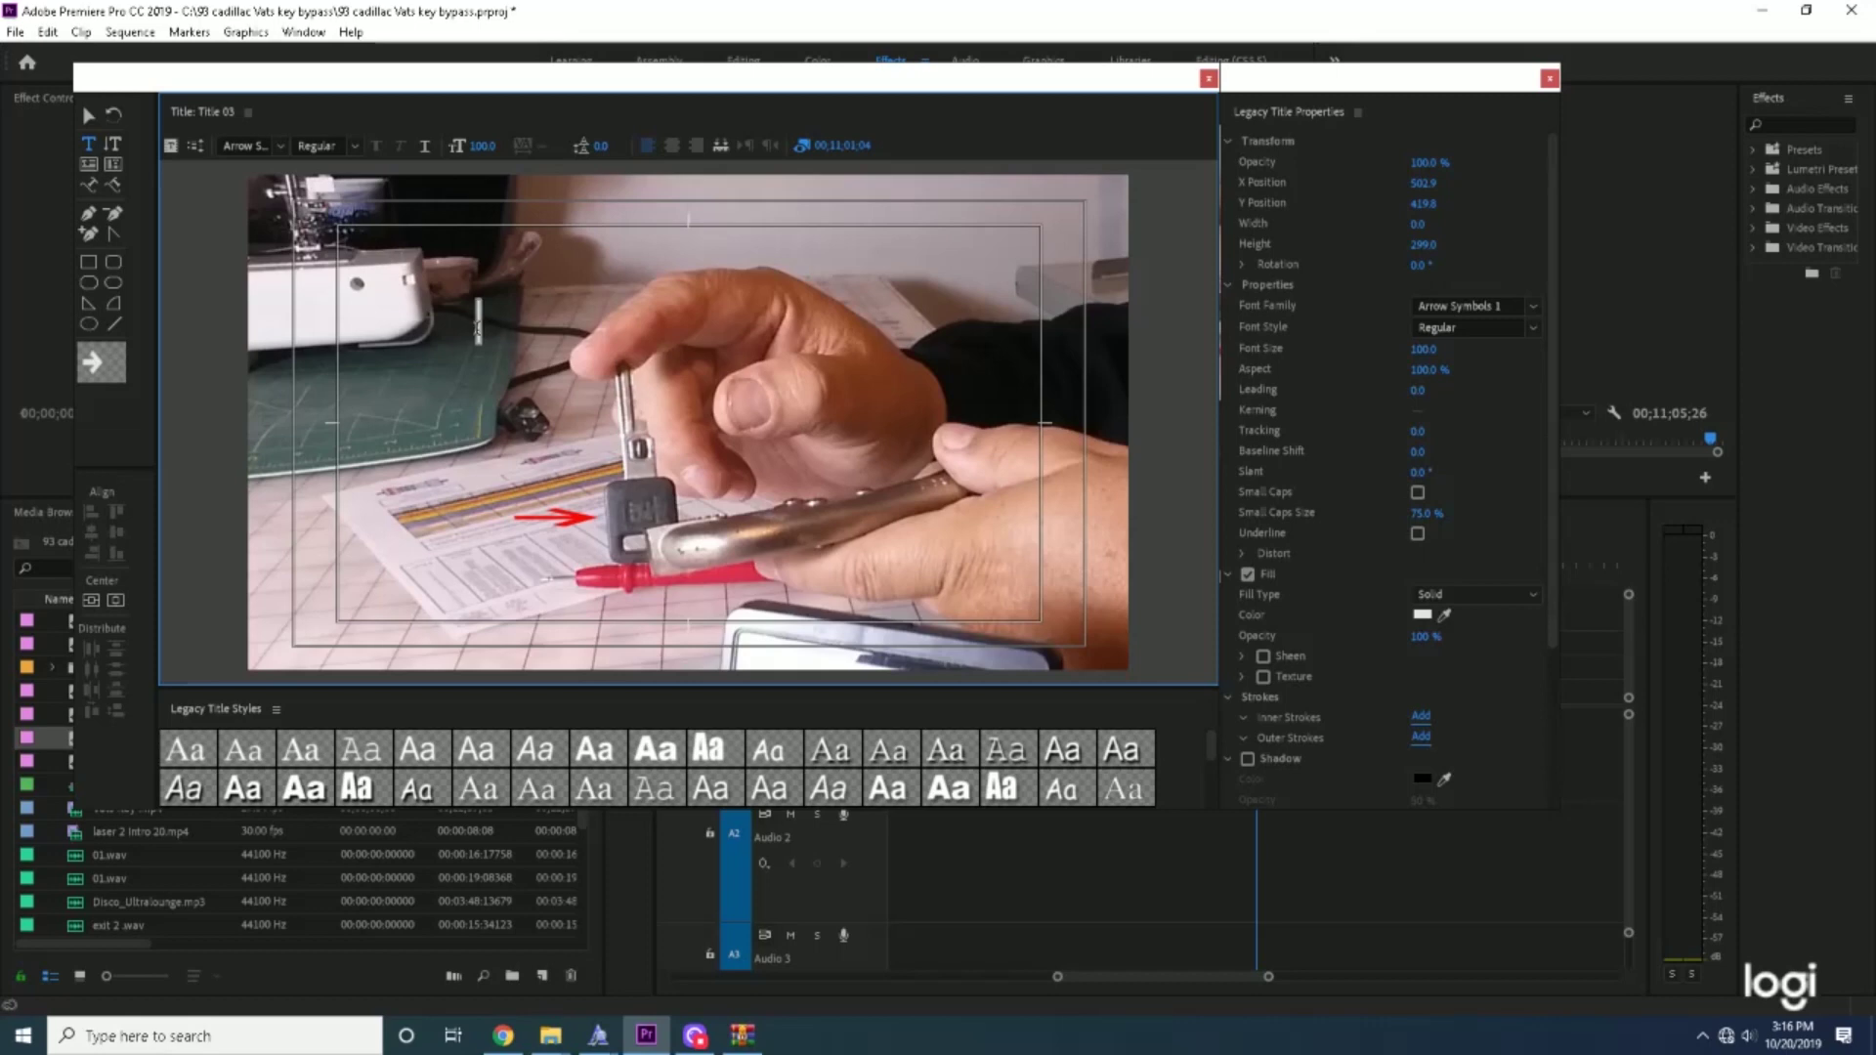
pyautogui.click(88, 144)
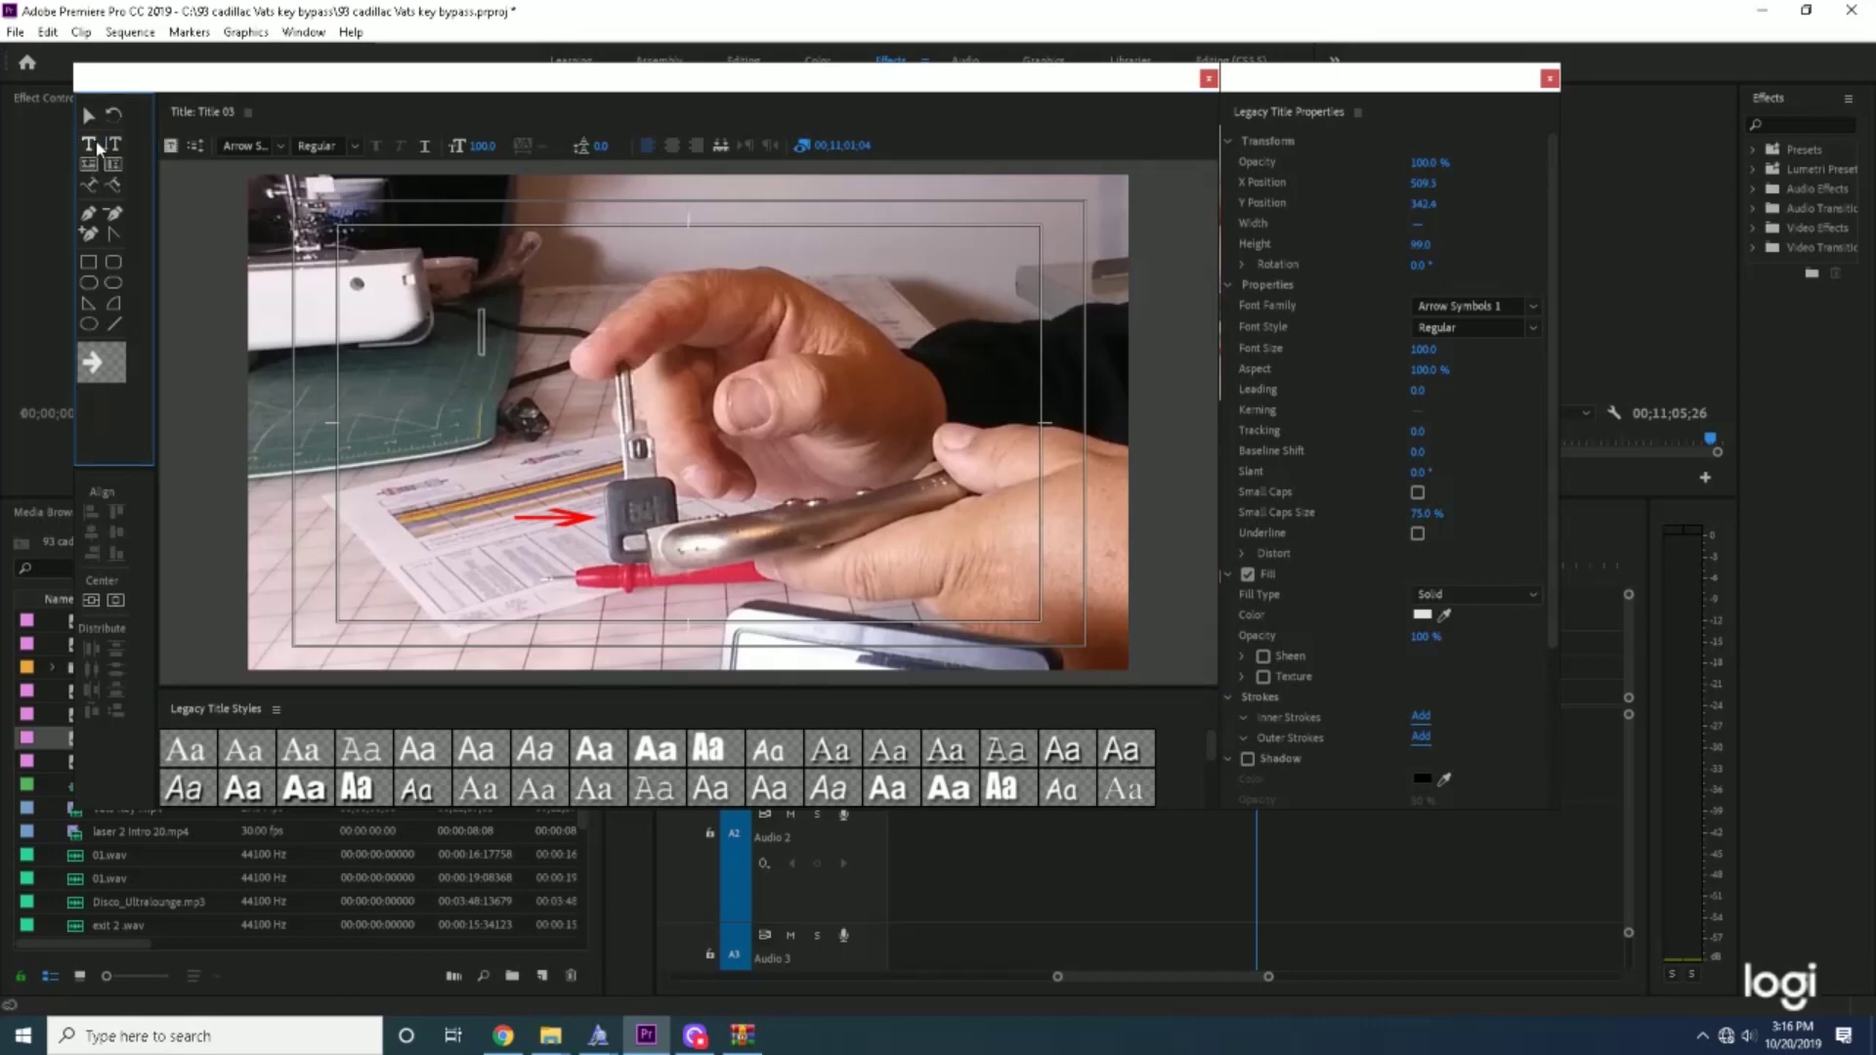
# - Create a new text box near the frame's left side containing a single 'a' arrow glyph
pyautogui.click(482, 331)
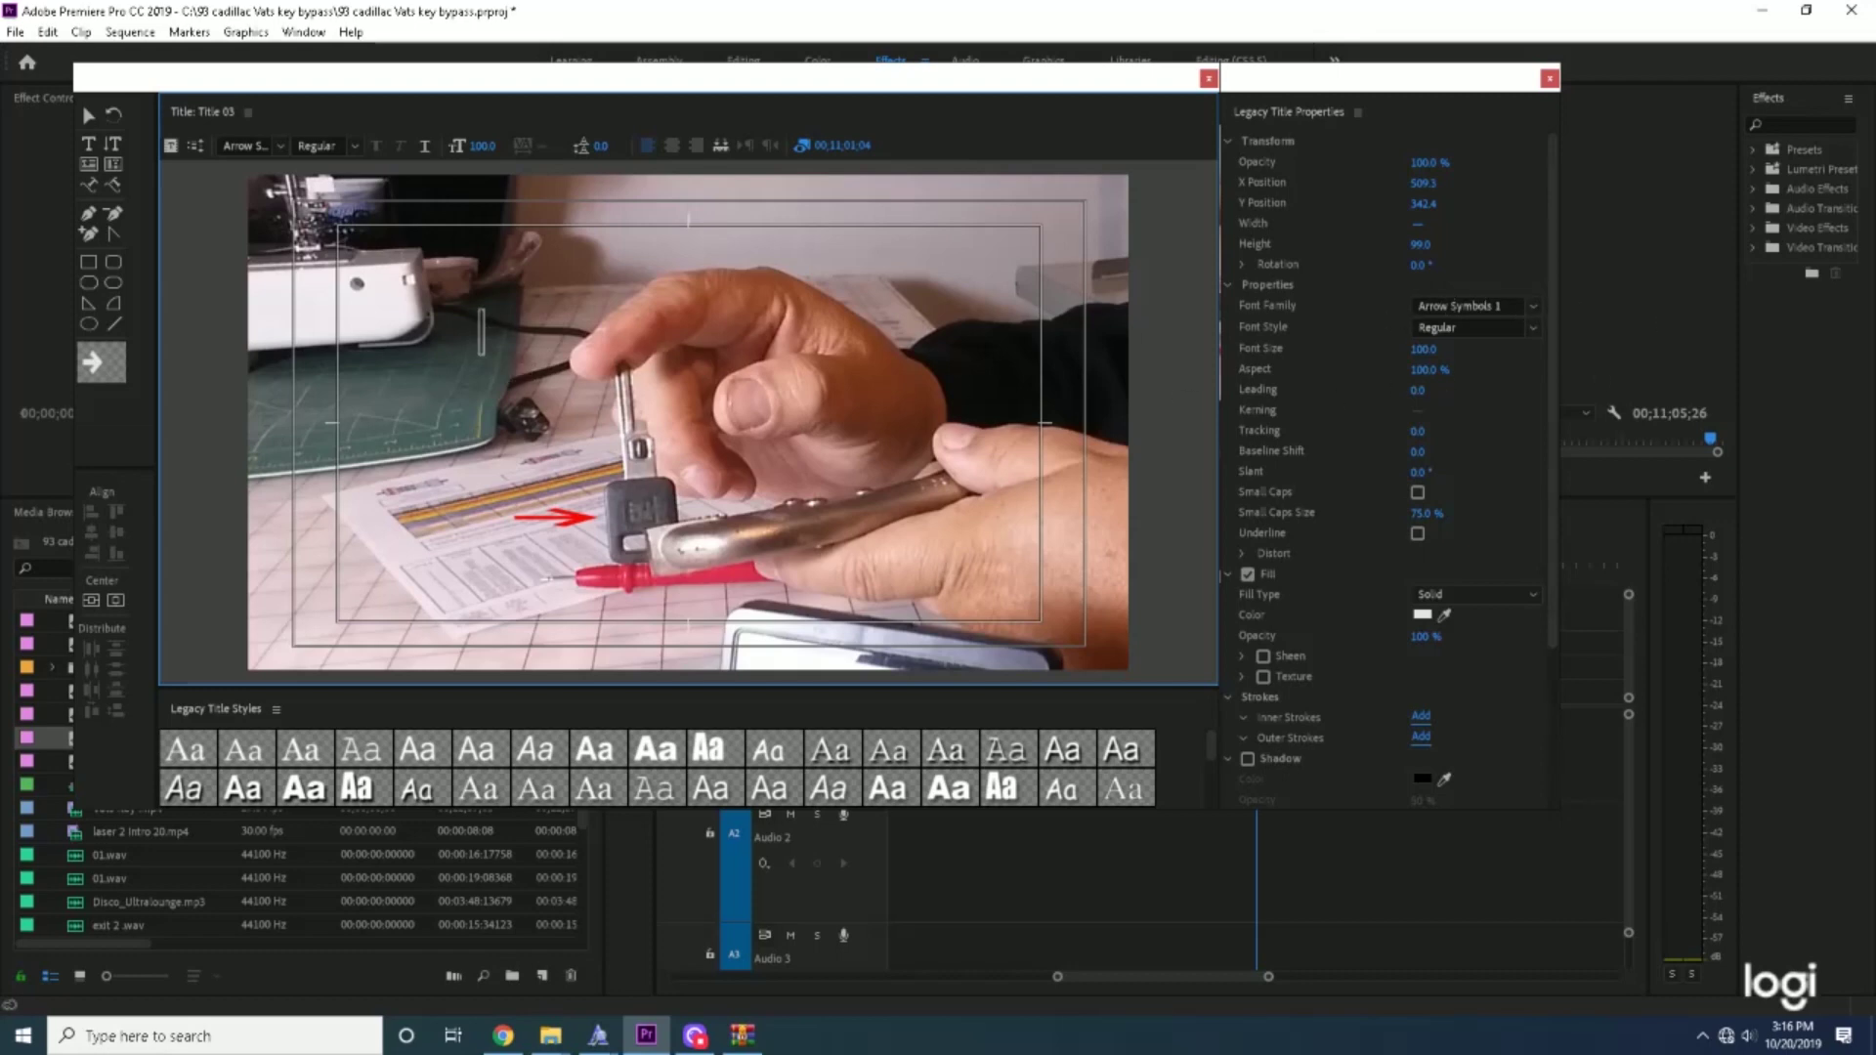
pyautogui.click(694, 1036)
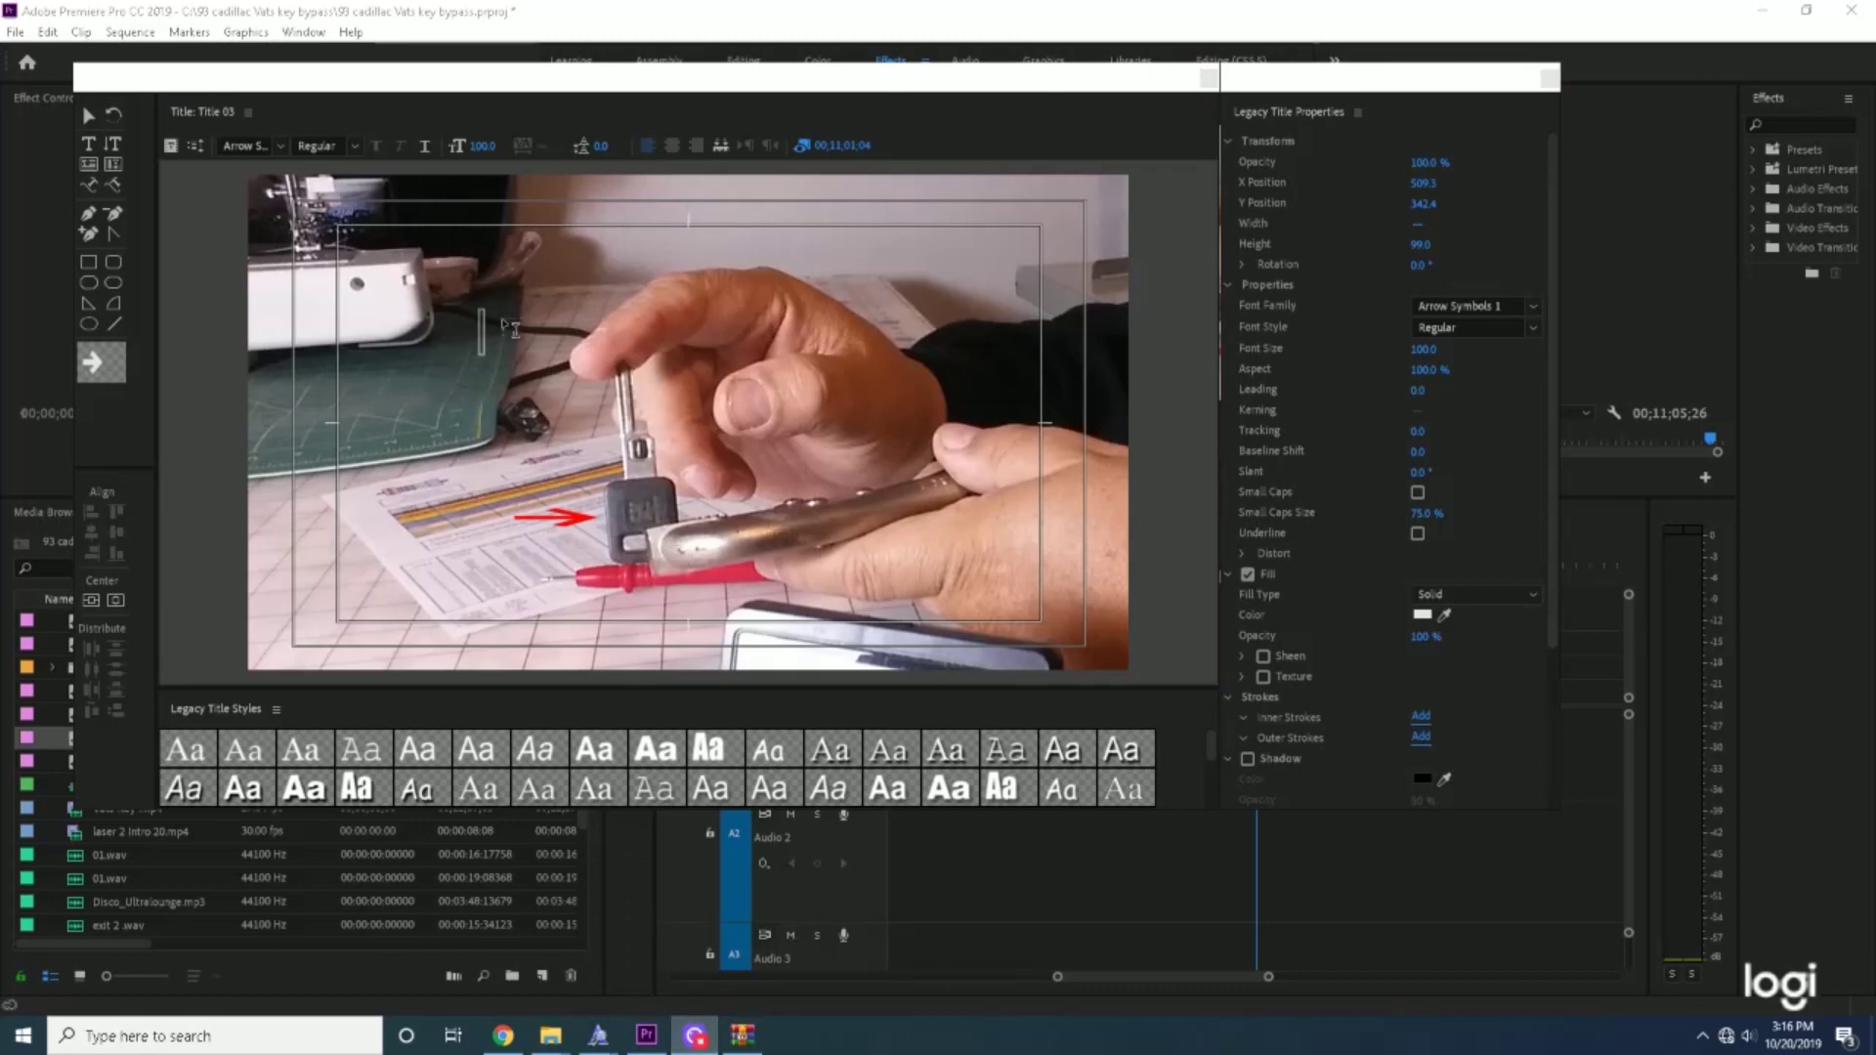
pyautogui.click(481, 332)
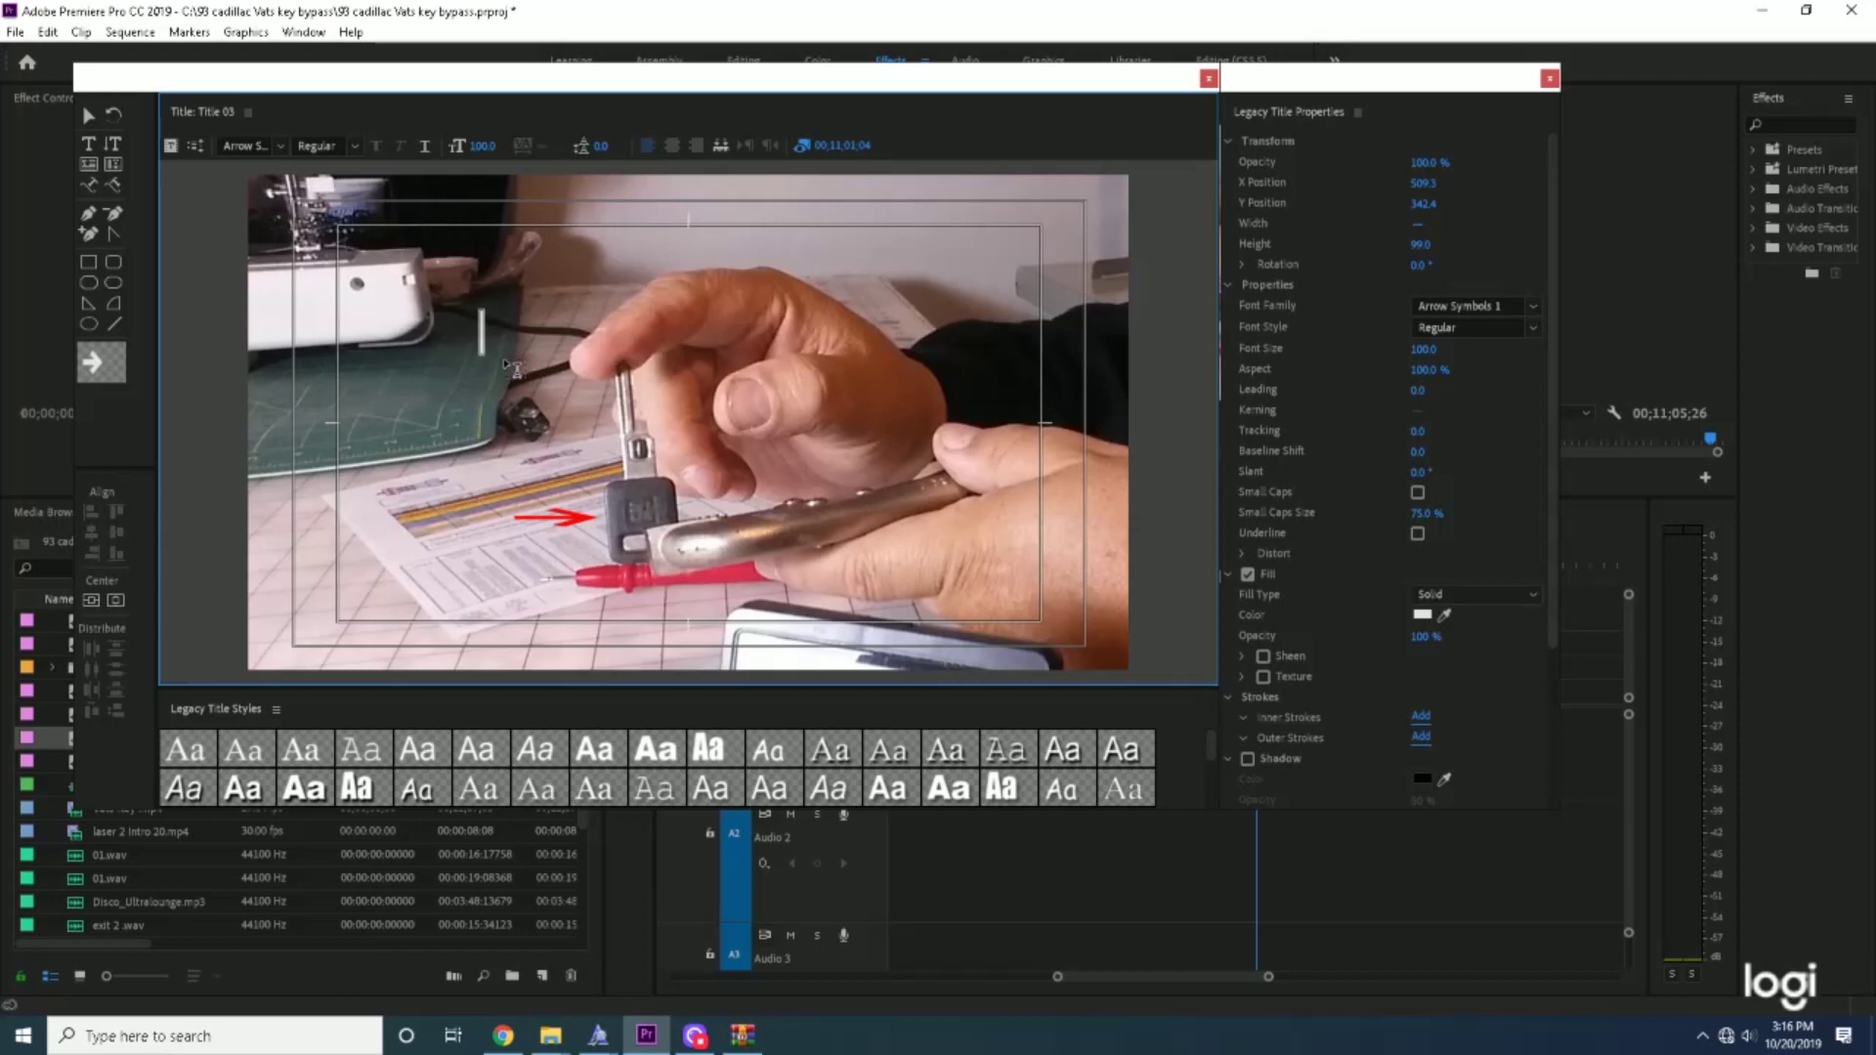
pyautogui.write('a')
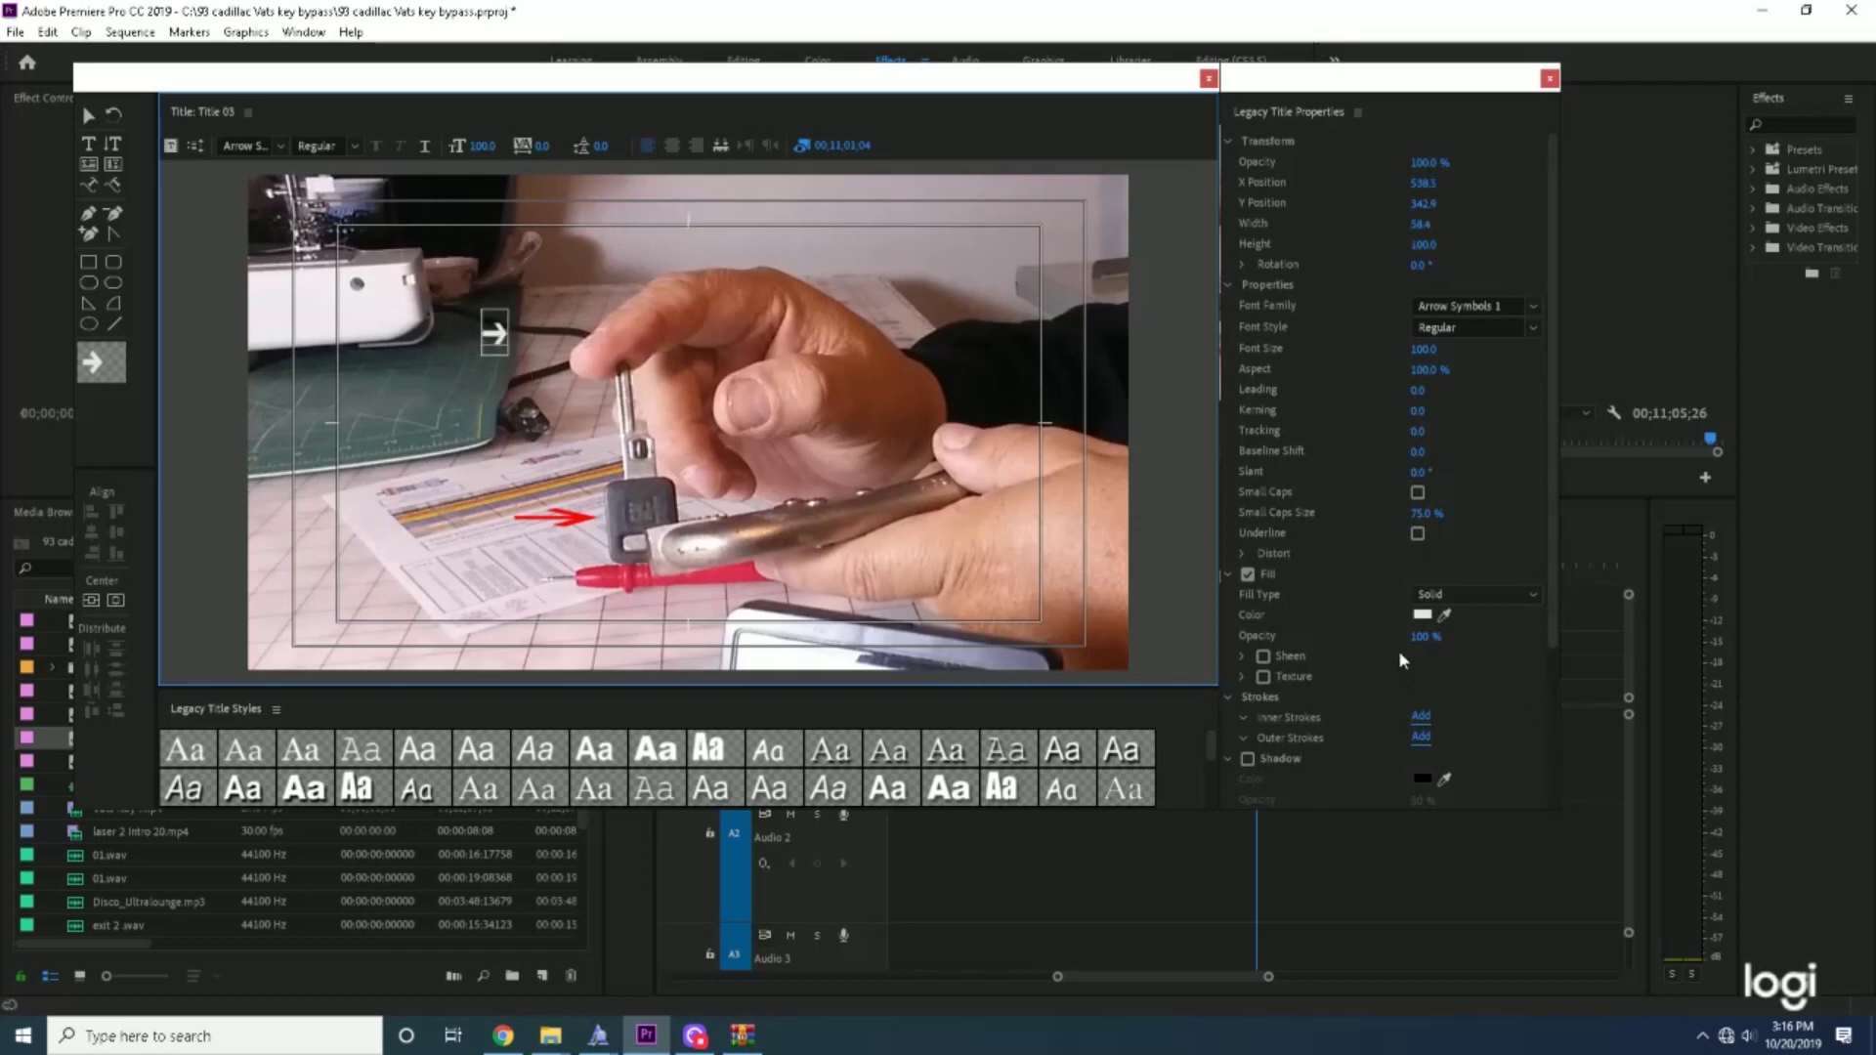
# - Change the arrow's fill colour to bright red
pyautogui.click(1427, 615)
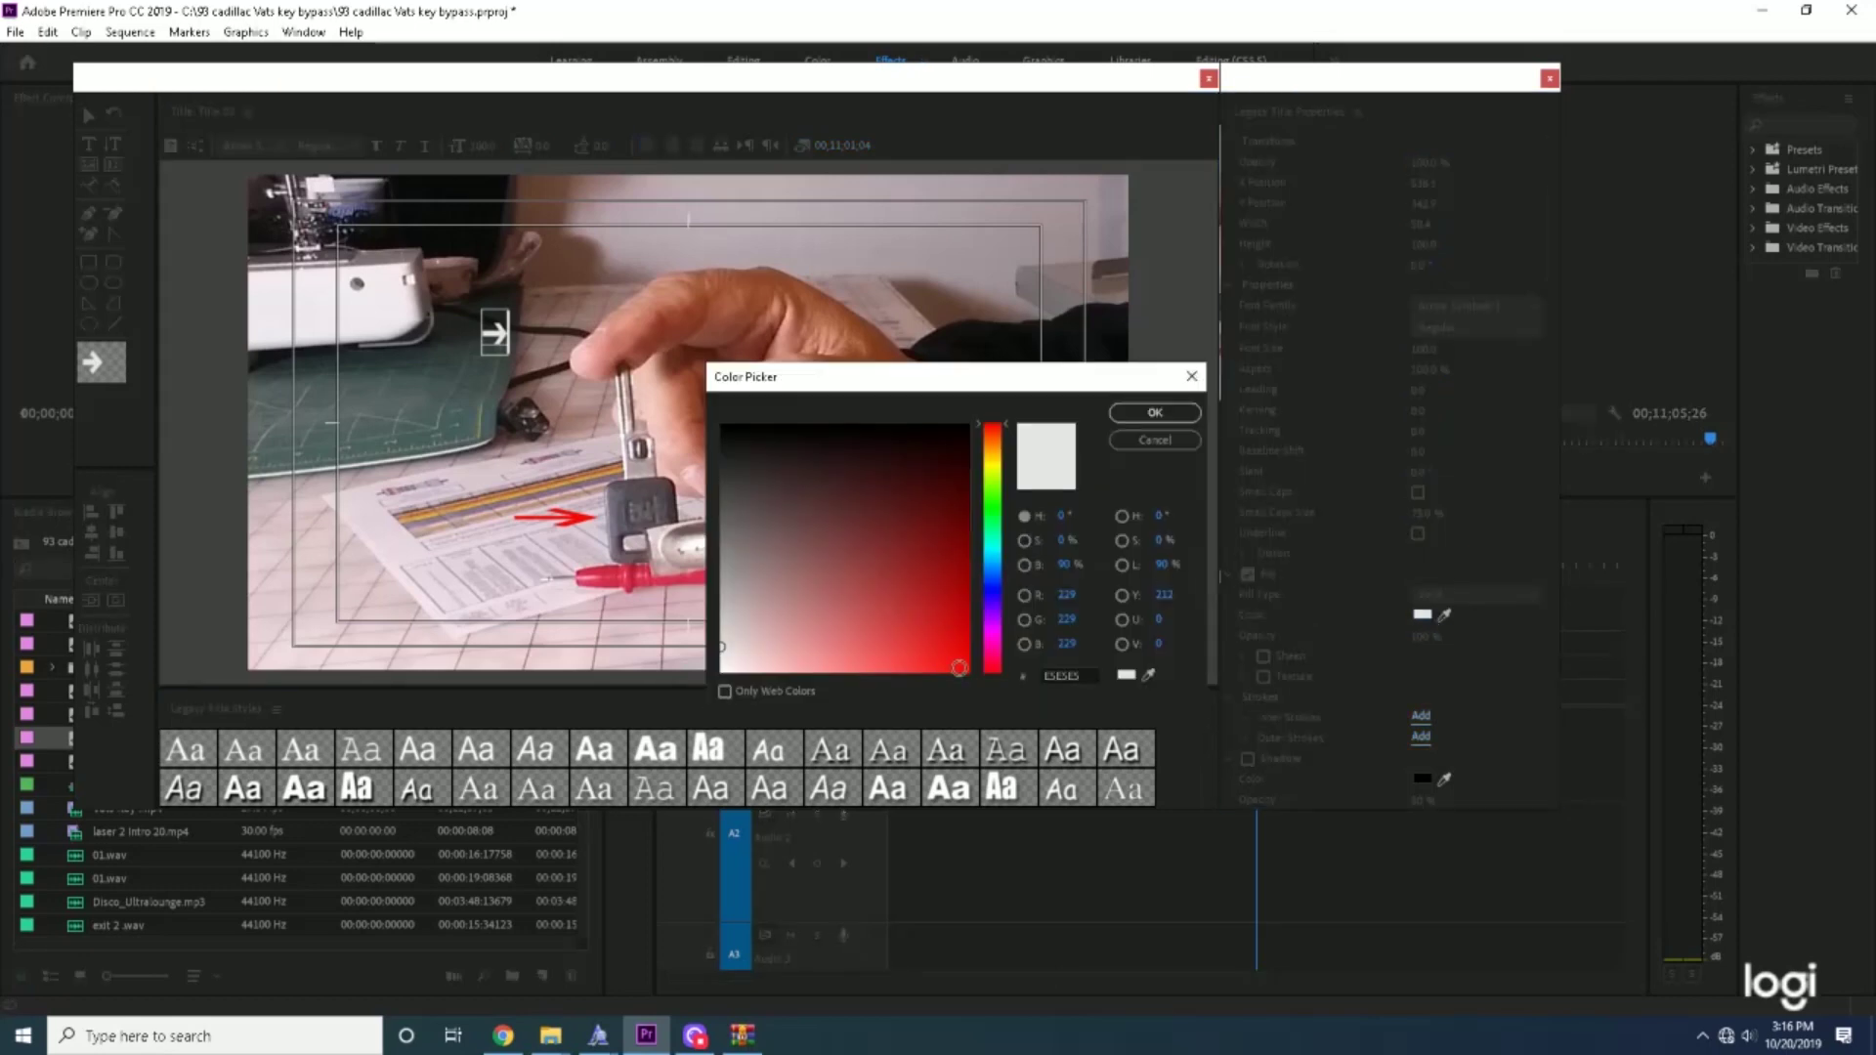
pyautogui.click(960, 668)
pyautogui.click(1151, 415)
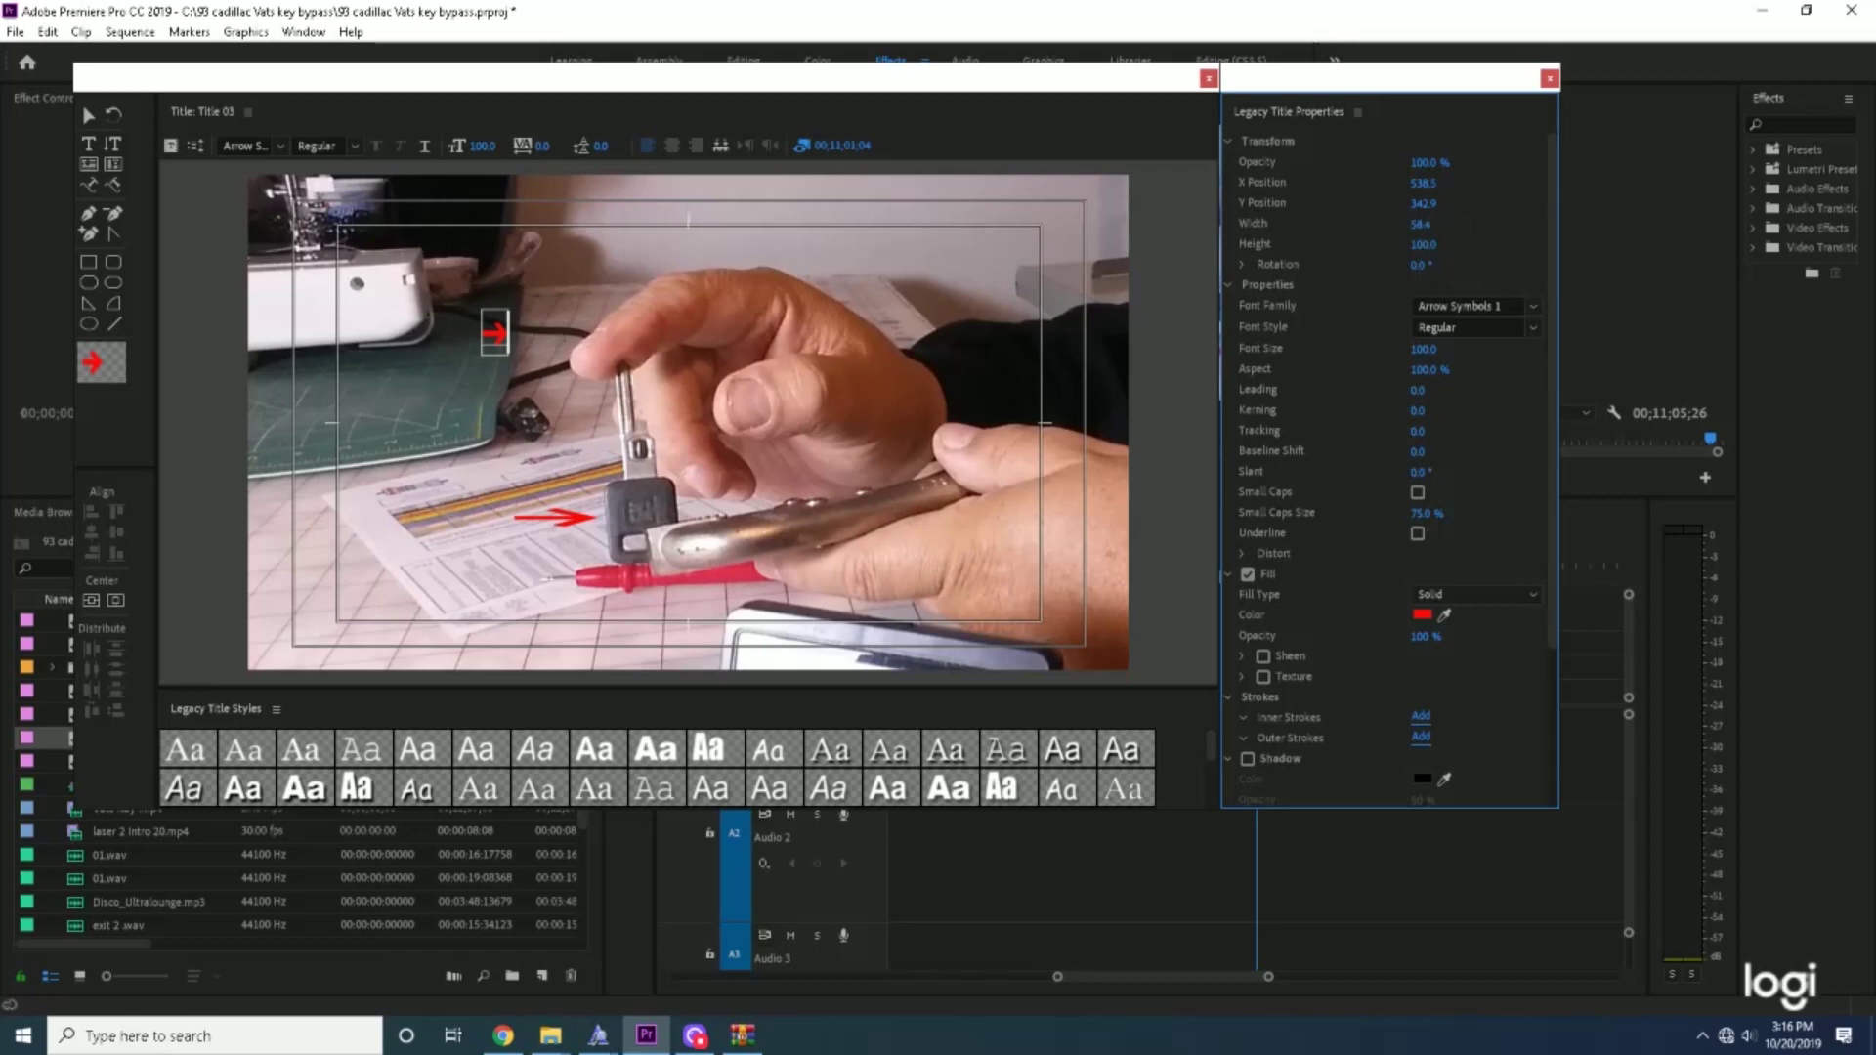
# - Stretch the arrow to 355.4 wide and 147 high
pyautogui.moveTo(1424, 224); pyautogui.dragTo(1432, 223)
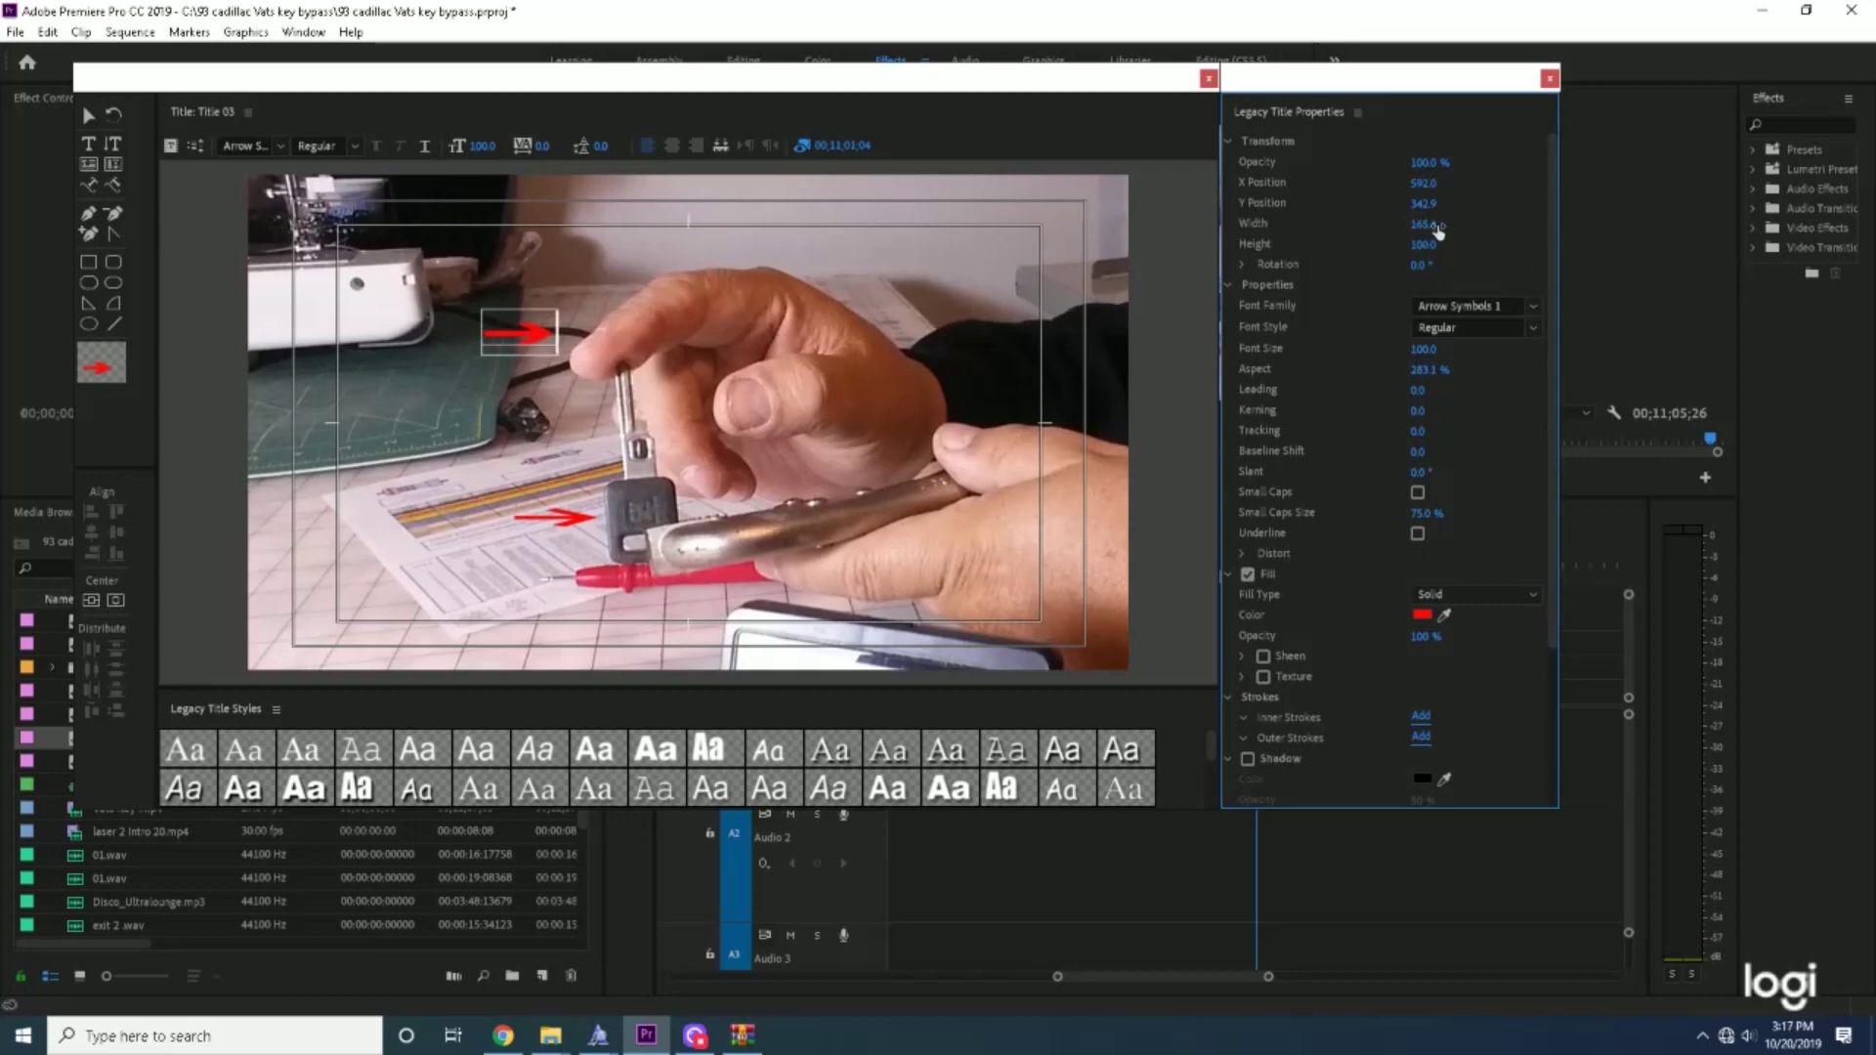
pyautogui.moveTo(1424, 224); pyautogui.dragTo(1495, 223)
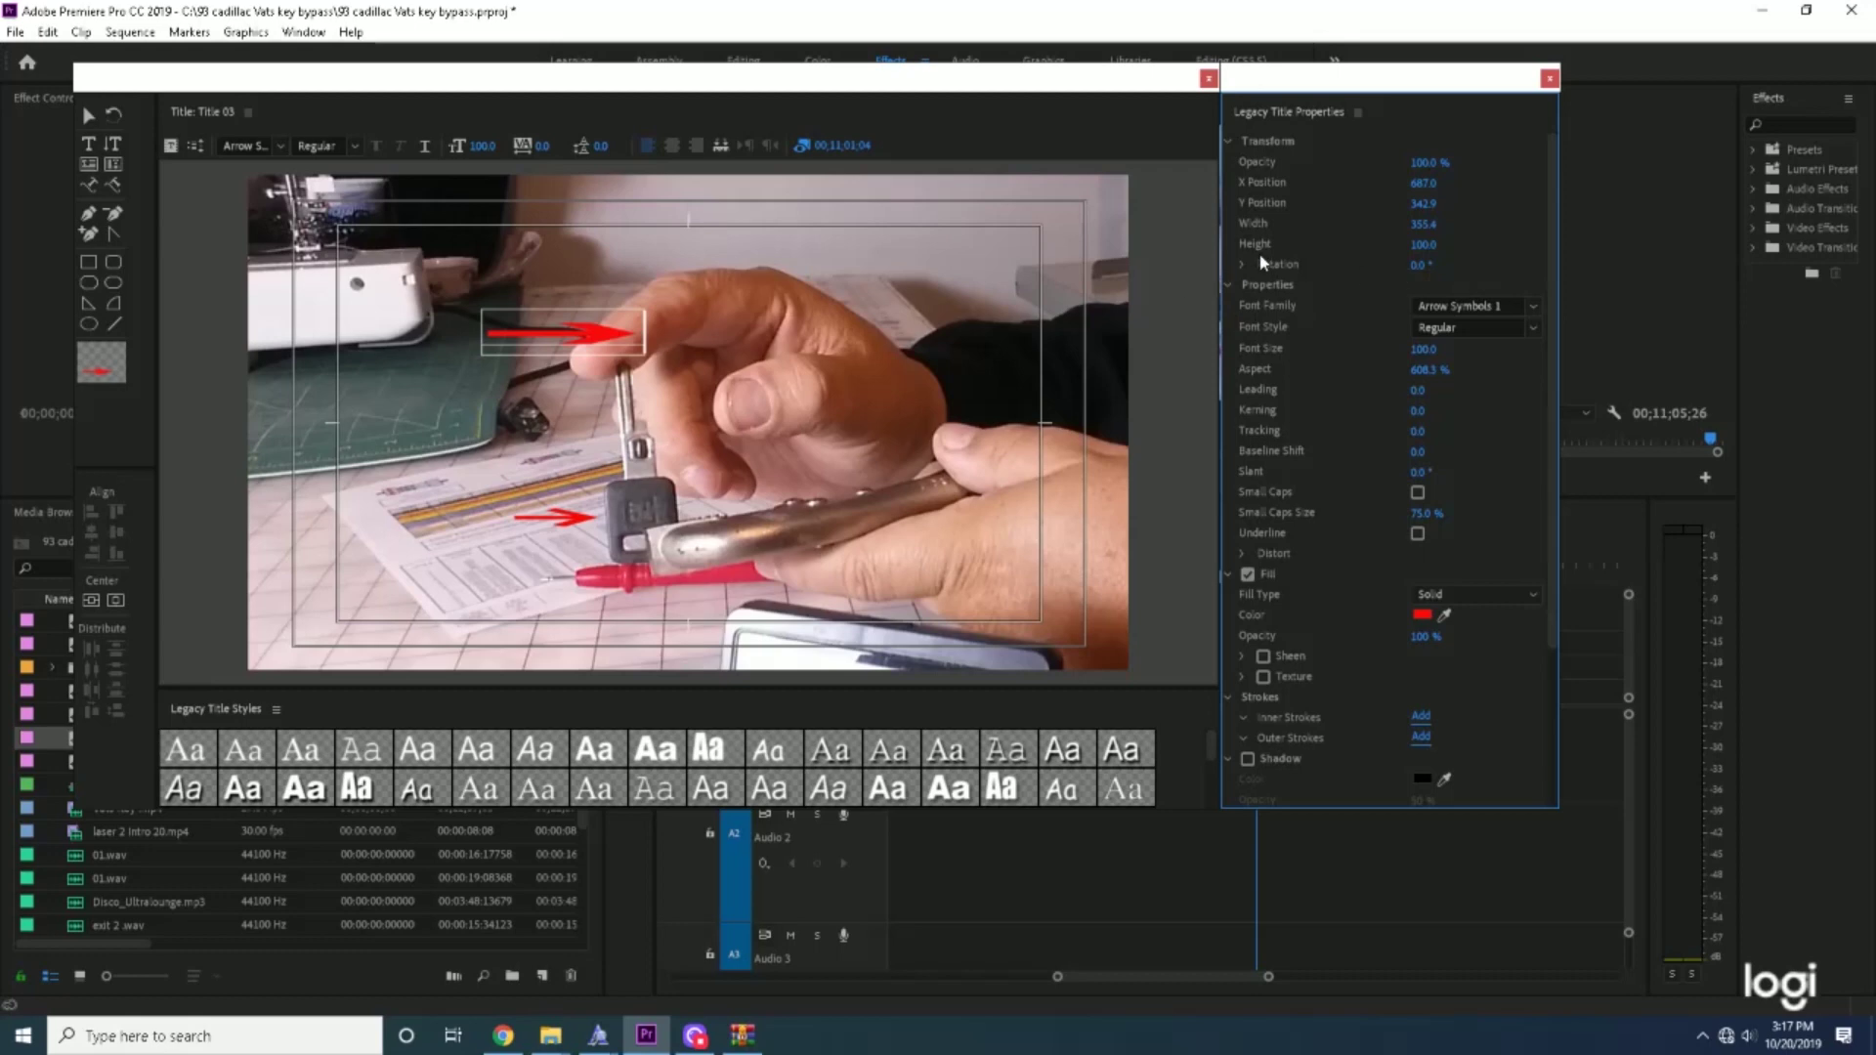
pyautogui.moveTo(1423, 244)
pyautogui.mouseDown()
pyautogui.moveTo(1458, 245)
pyautogui.moveTo(1398, 245)
pyautogui.moveTo(1431, 244)
pyautogui.mouseUp()
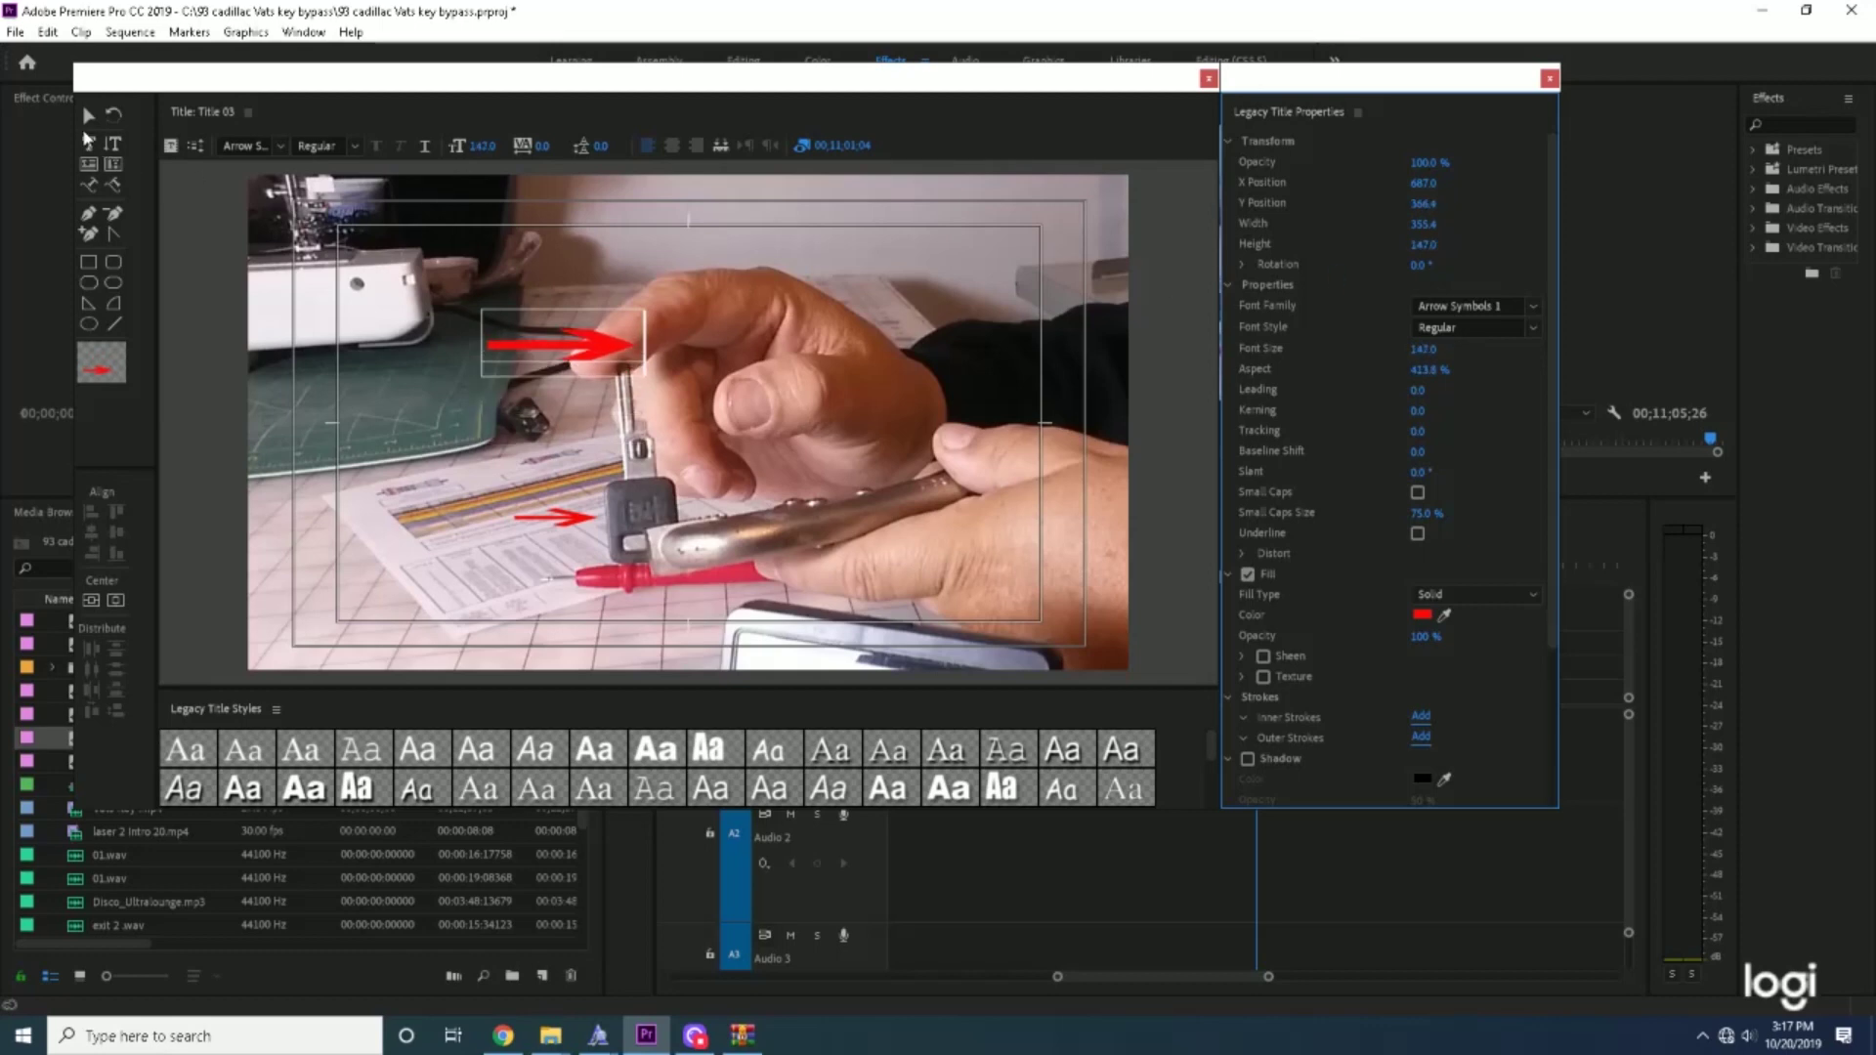
# - Give the red arrow a 1.0° slant and move it beside the key at X 461.1, Y 496.4
pyautogui.click(88, 115)
pyautogui.click(574, 356)
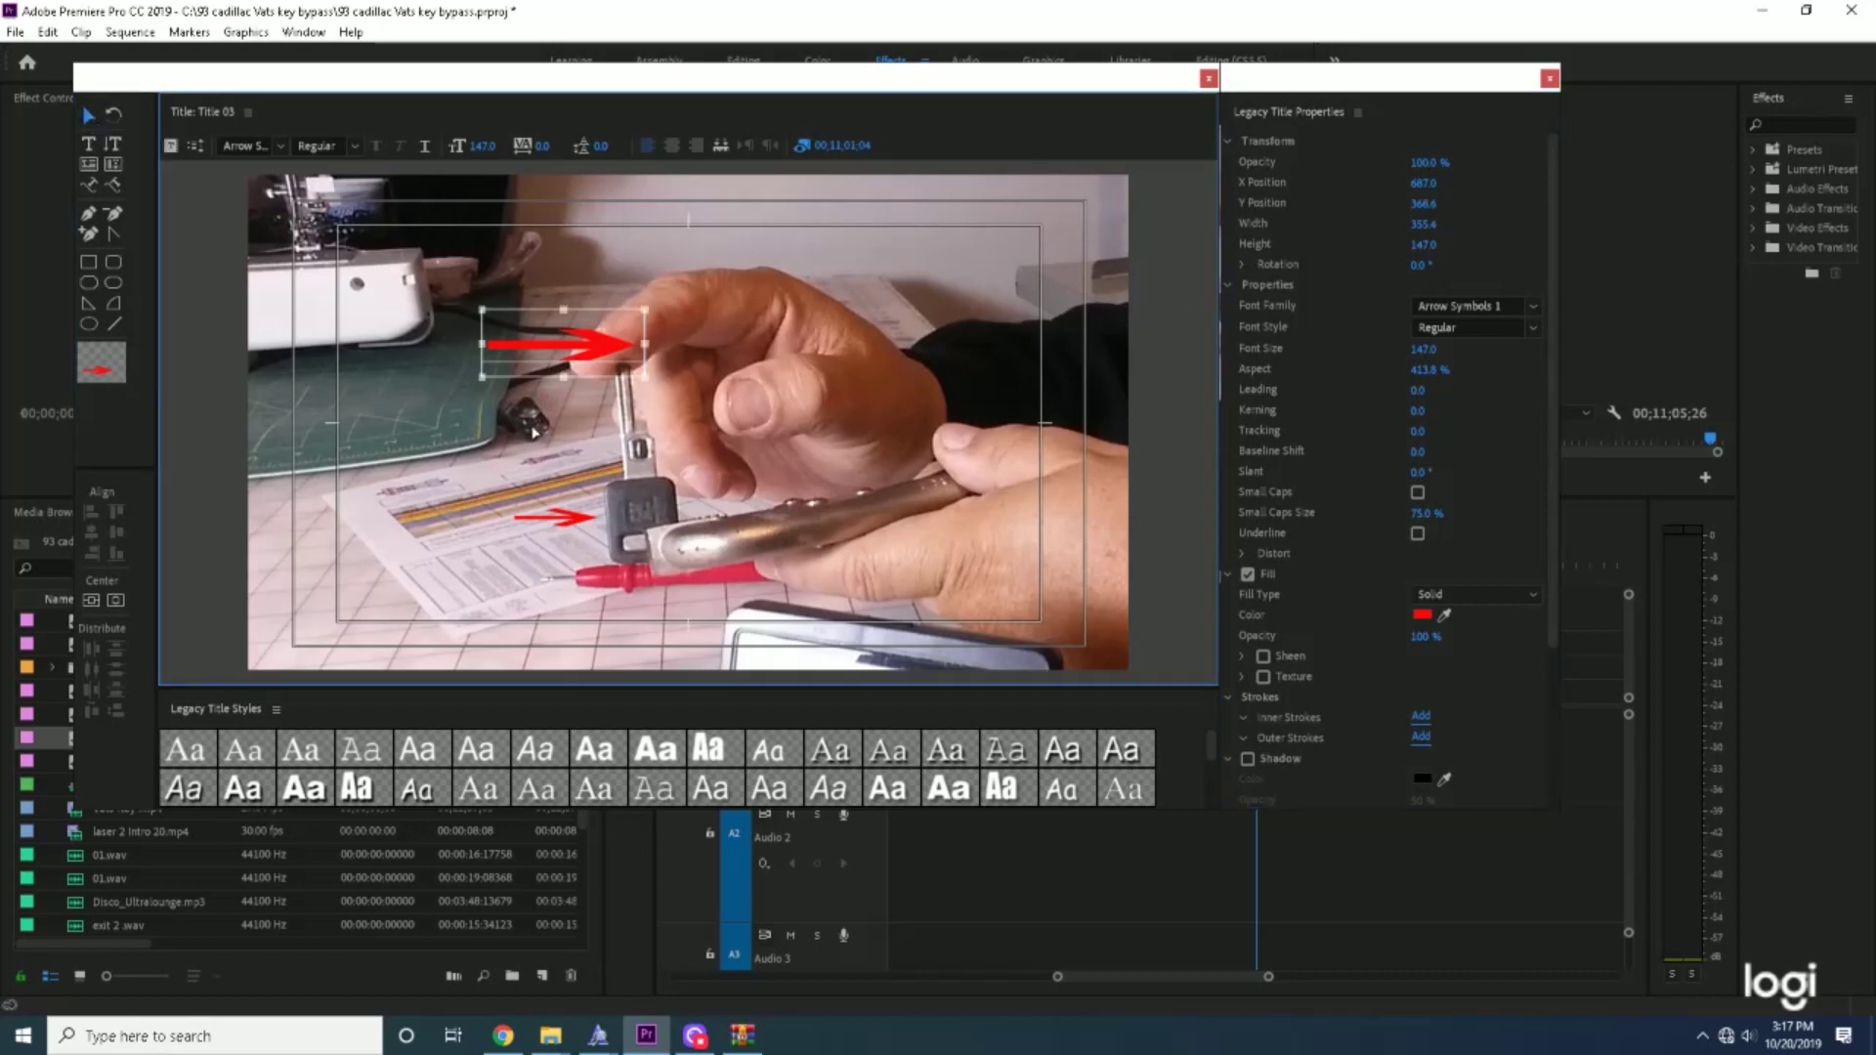
pyautogui.moveTo(531, 440); pyautogui.dragTo(490, 565)
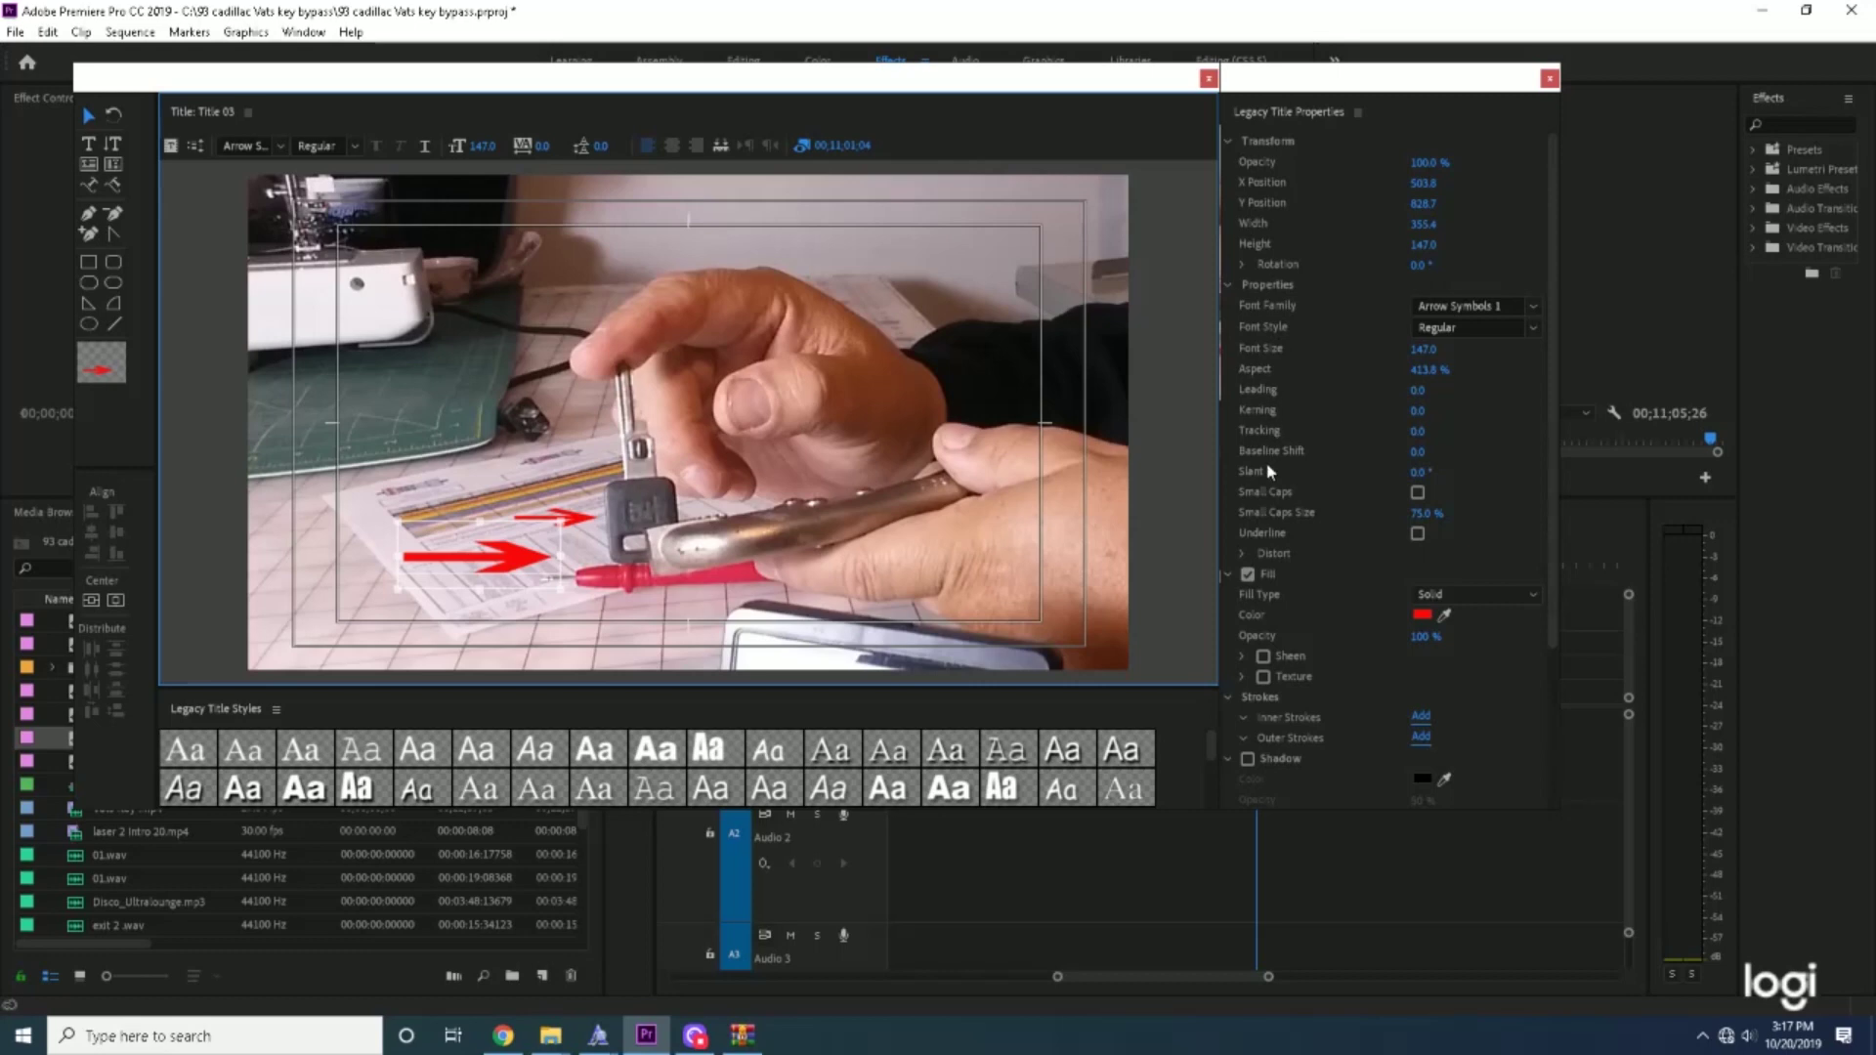
pyautogui.click(1417, 472)
pyautogui.moveTo(1417, 472)
pyautogui.mouseDown()
pyautogui.moveTo(1461, 472)
pyautogui.moveTo(1400, 472)
pyautogui.mouseUp()
pyautogui.moveTo(1400, 472); pyautogui.dragTo(1445, 472)
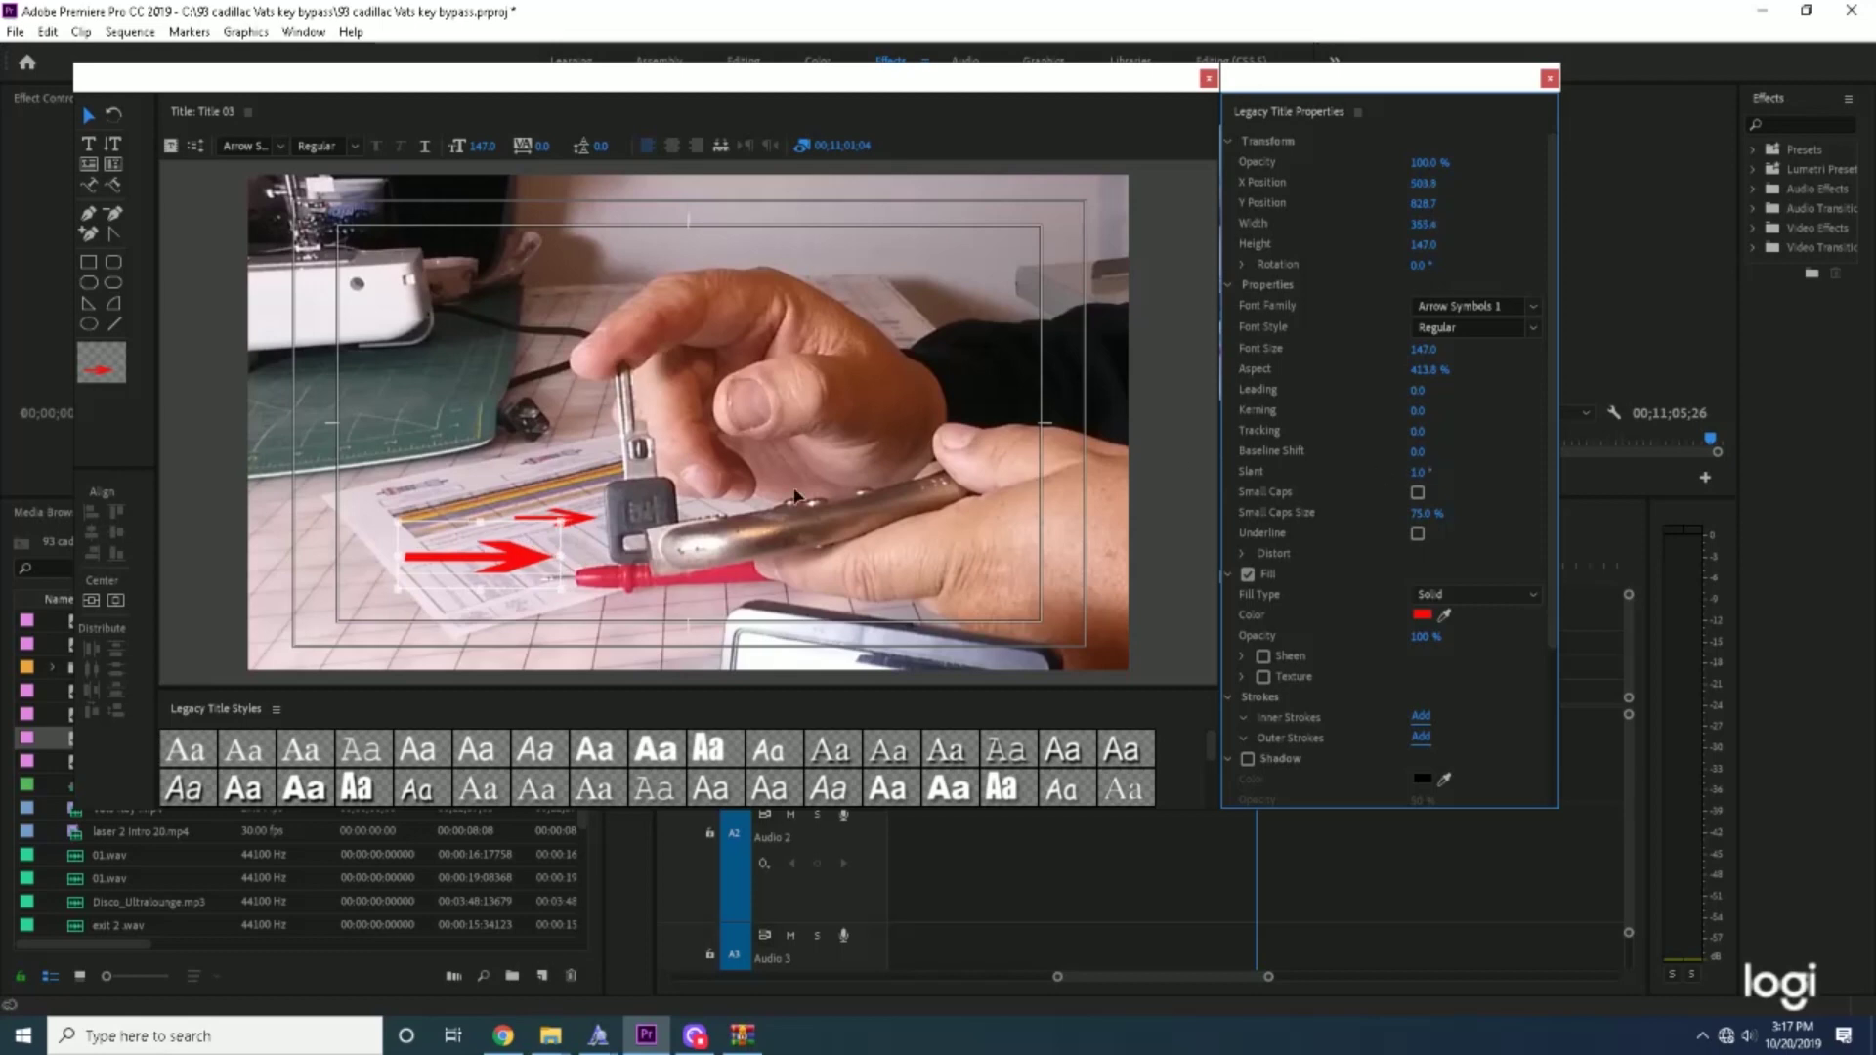
pyautogui.moveTo(536, 524); pyautogui.dragTo(517, 371)
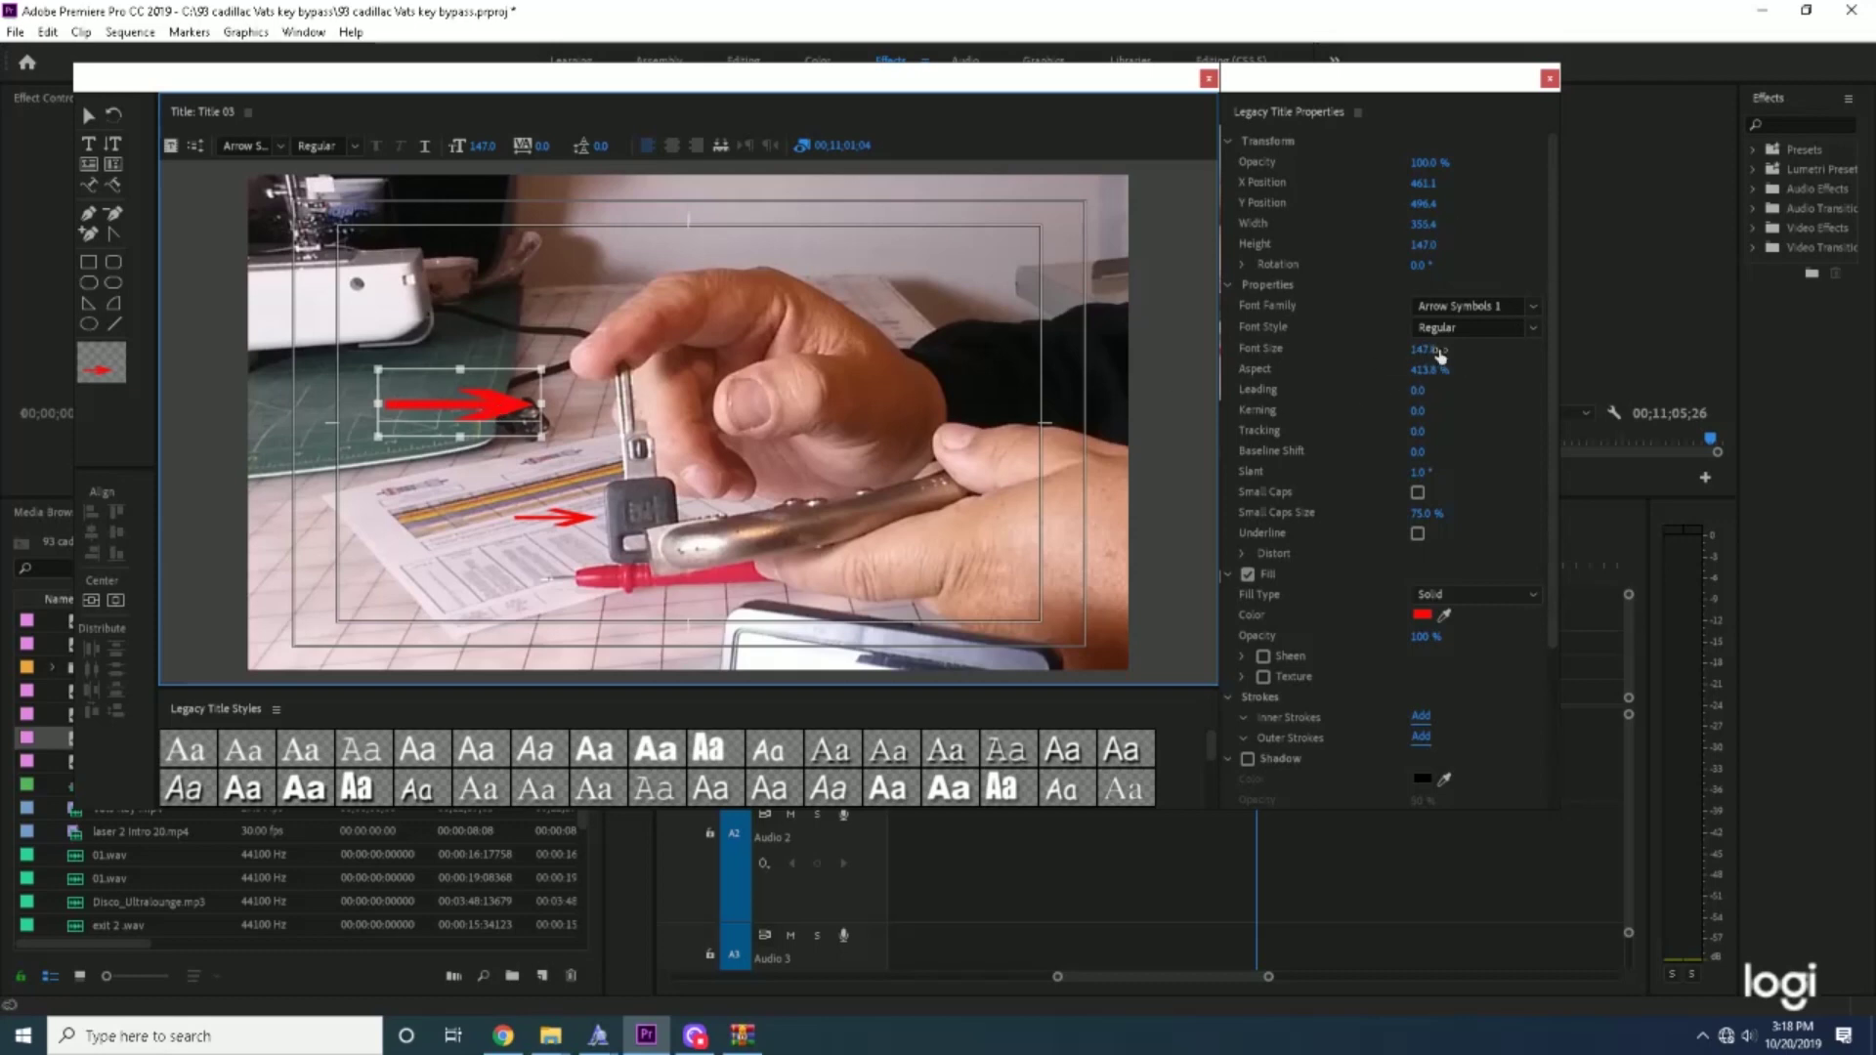
# - Reduce the arrow to font size 86 and move it to X 711.3, Y 557.1, pointing at the key
pyautogui.moveTo(1439, 357); pyautogui.dragTo(1386, 357)
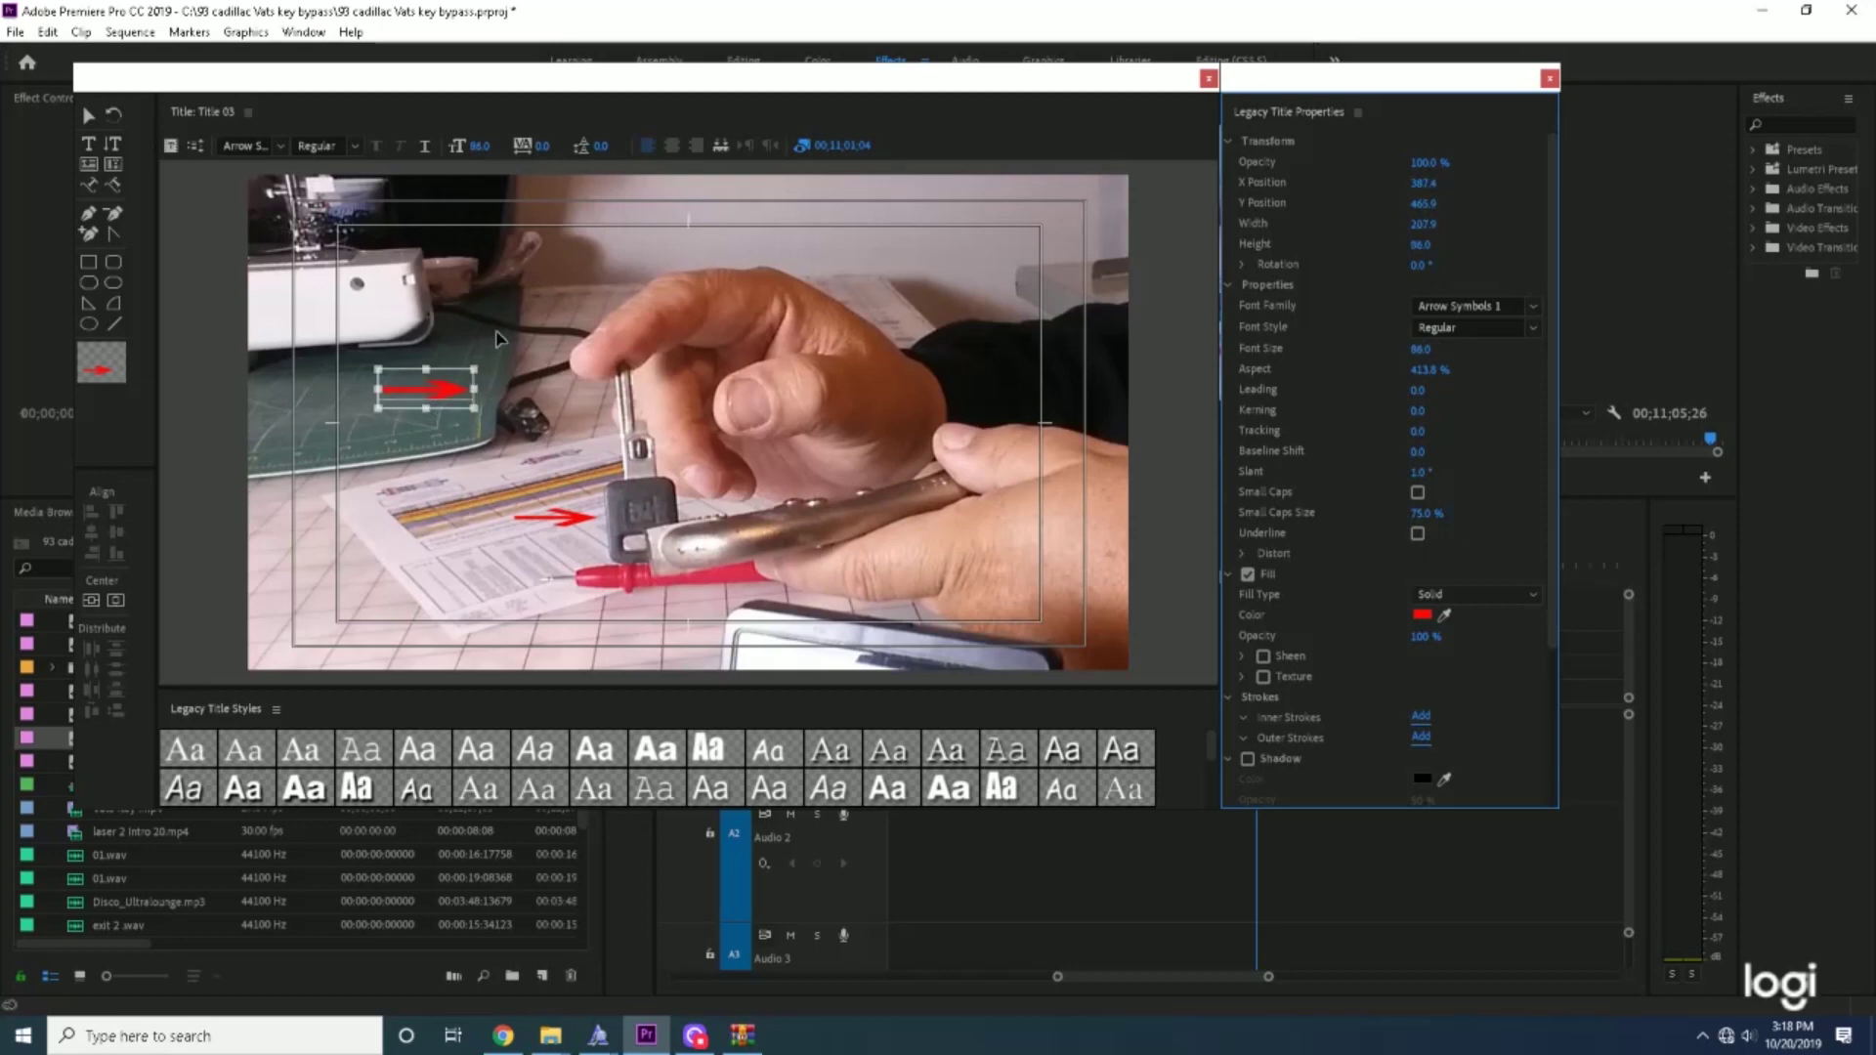
pyautogui.click(441, 490)
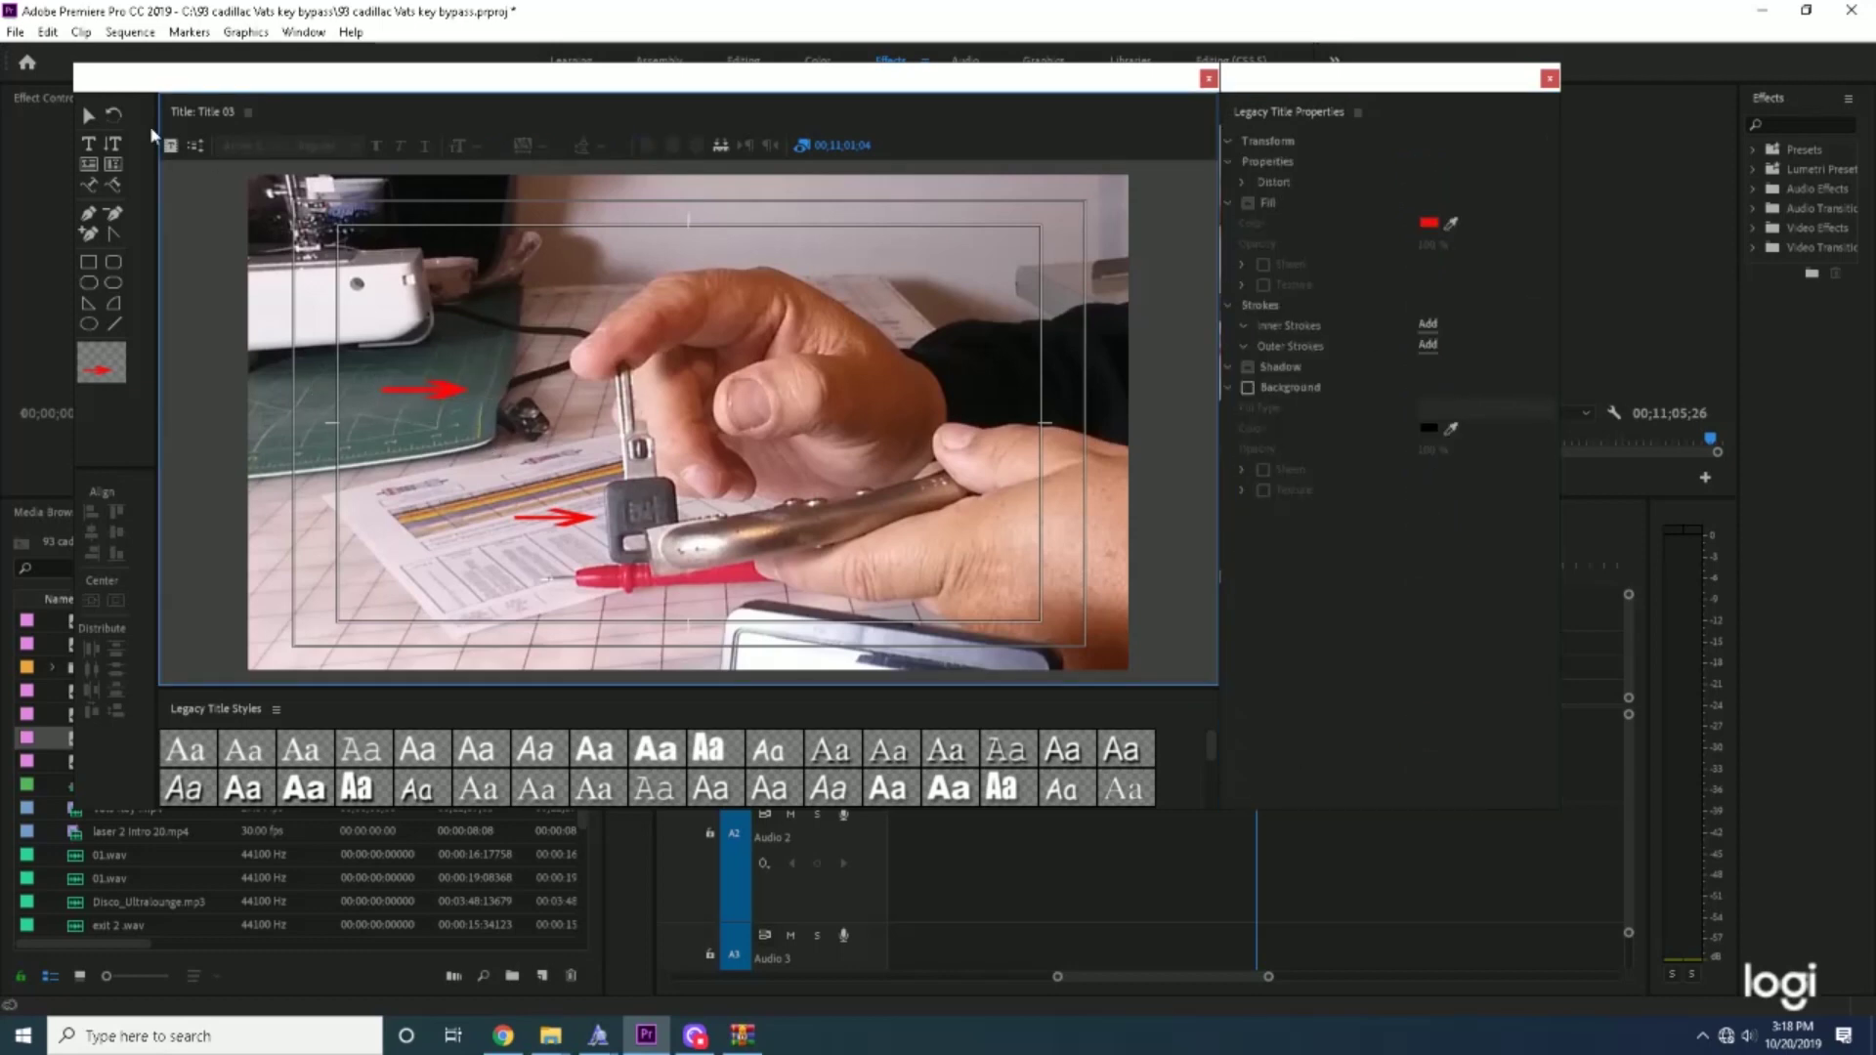
pyautogui.click(88, 115)
pyautogui.moveTo(450, 407); pyautogui.dragTo(584, 437)
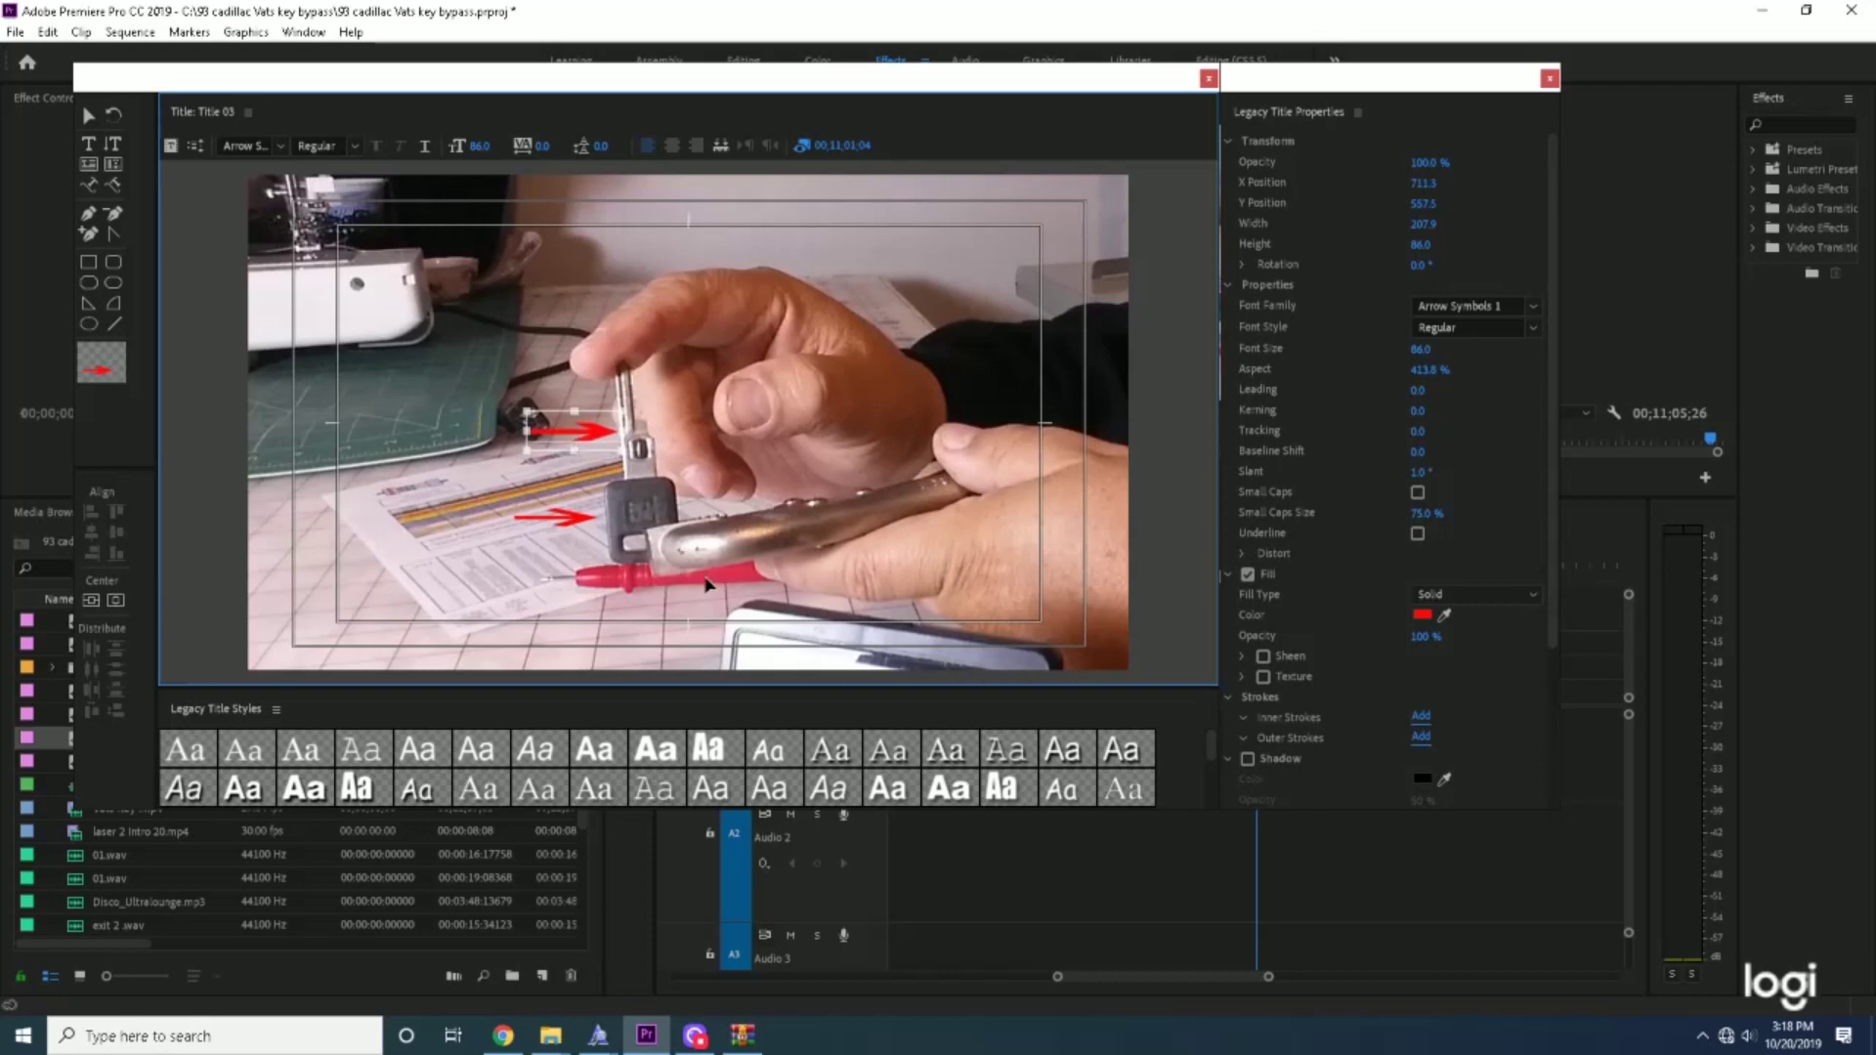
pyautogui.click(708, 585)
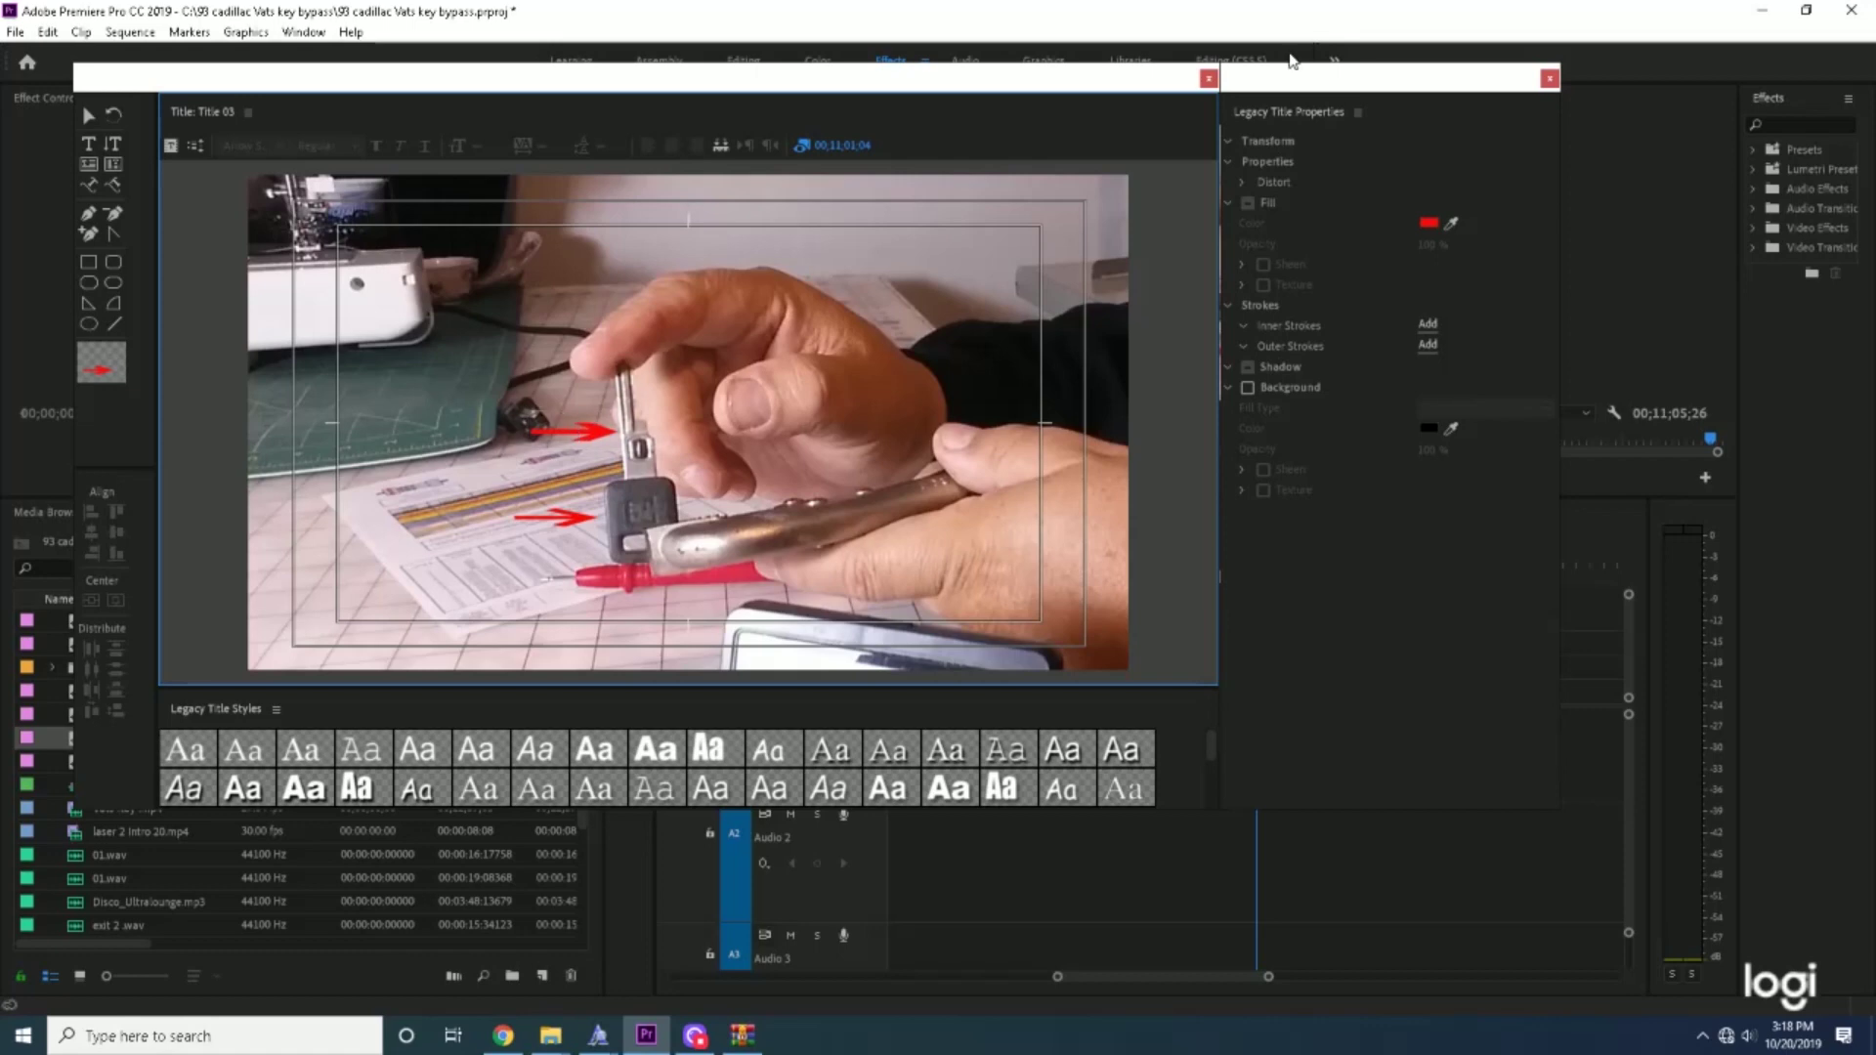
# - Close the title editor, drop Title 03 onto track V1, and scrub to preview the red arrow
pyautogui.click(1210, 79)
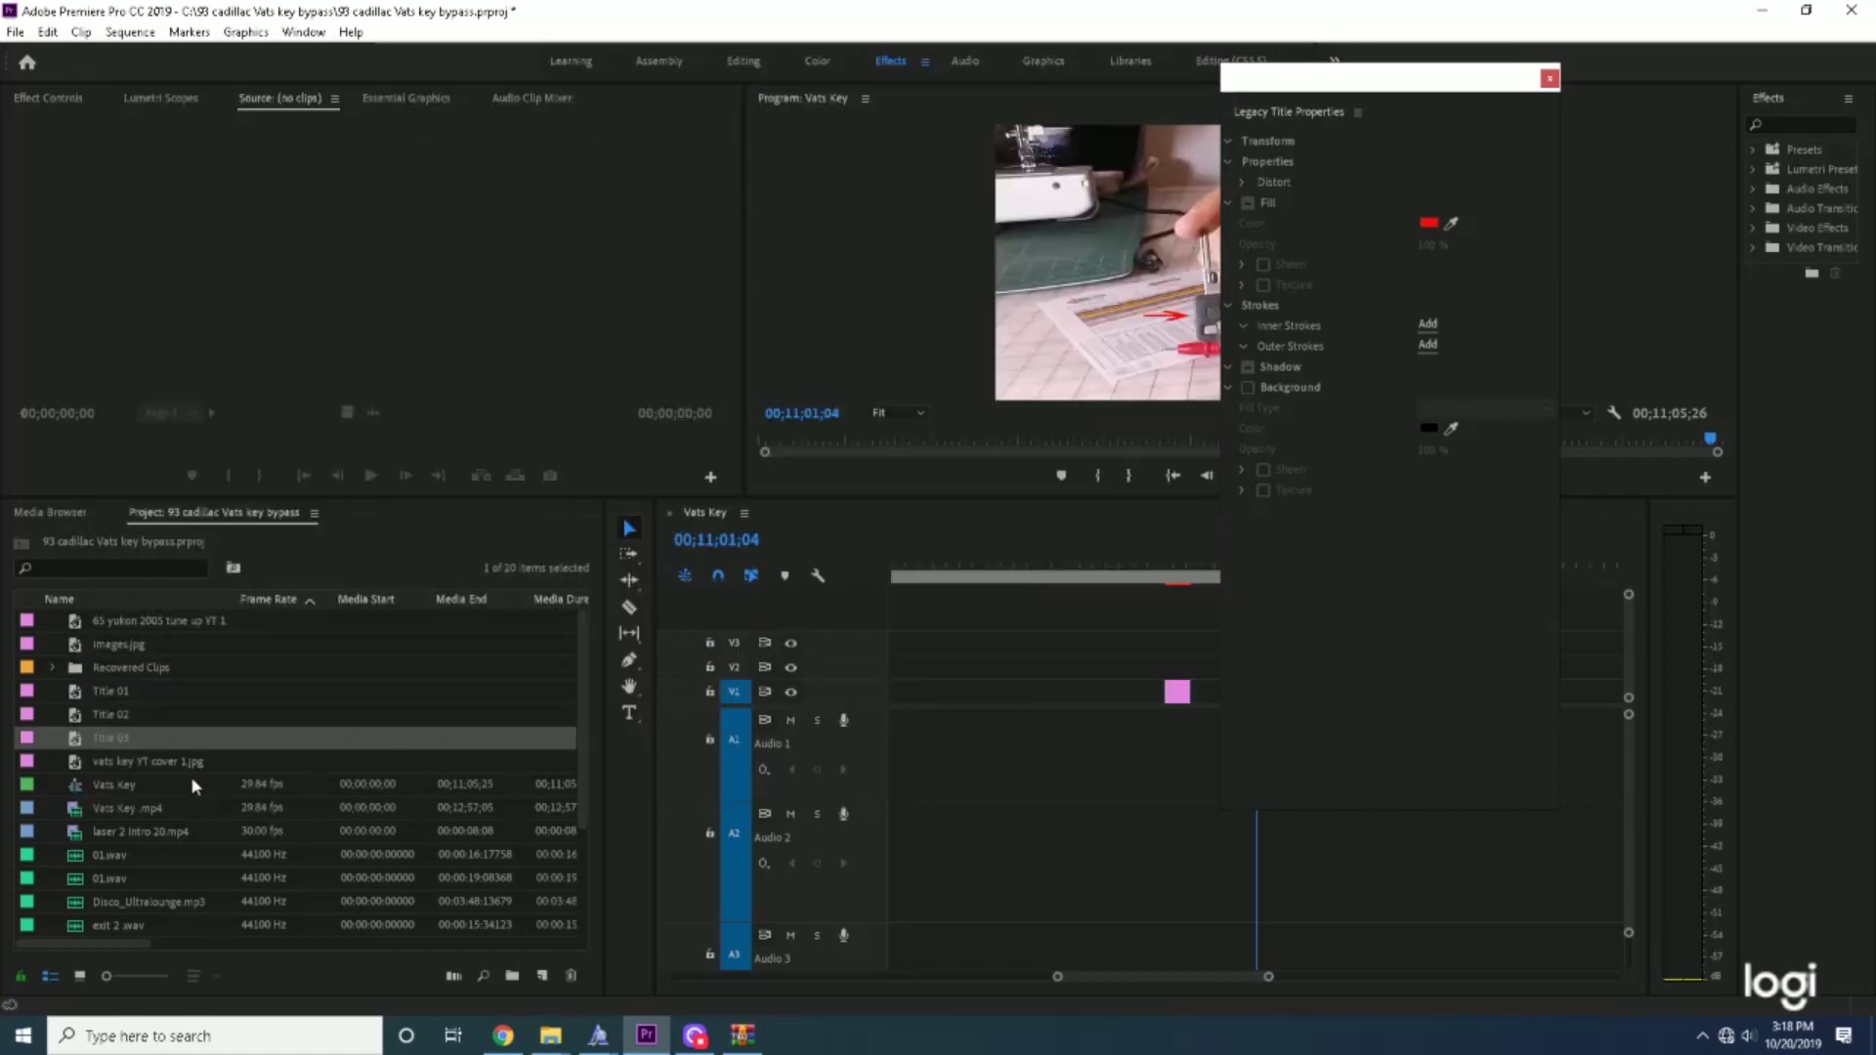
pyautogui.click(80, 745)
pyautogui.moveTo(928, 761); pyautogui.dragTo(987, 696)
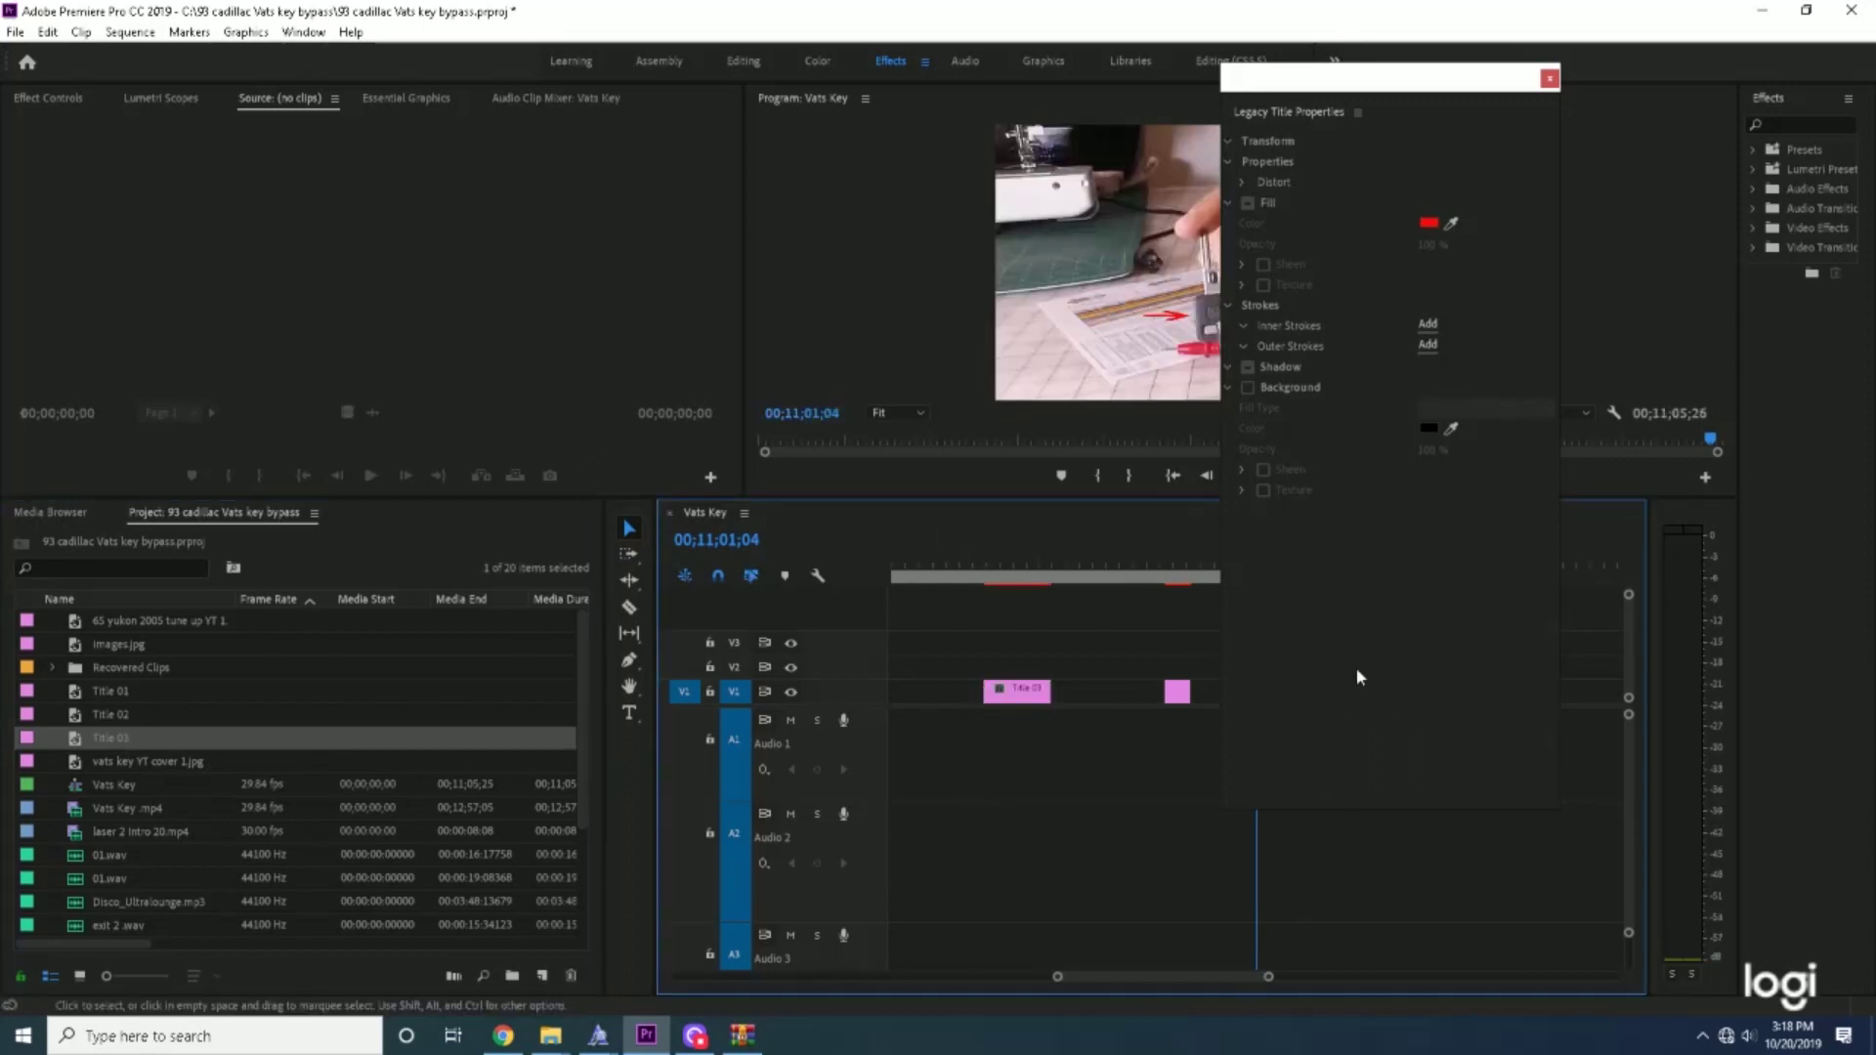
pyautogui.click(1550, 78)
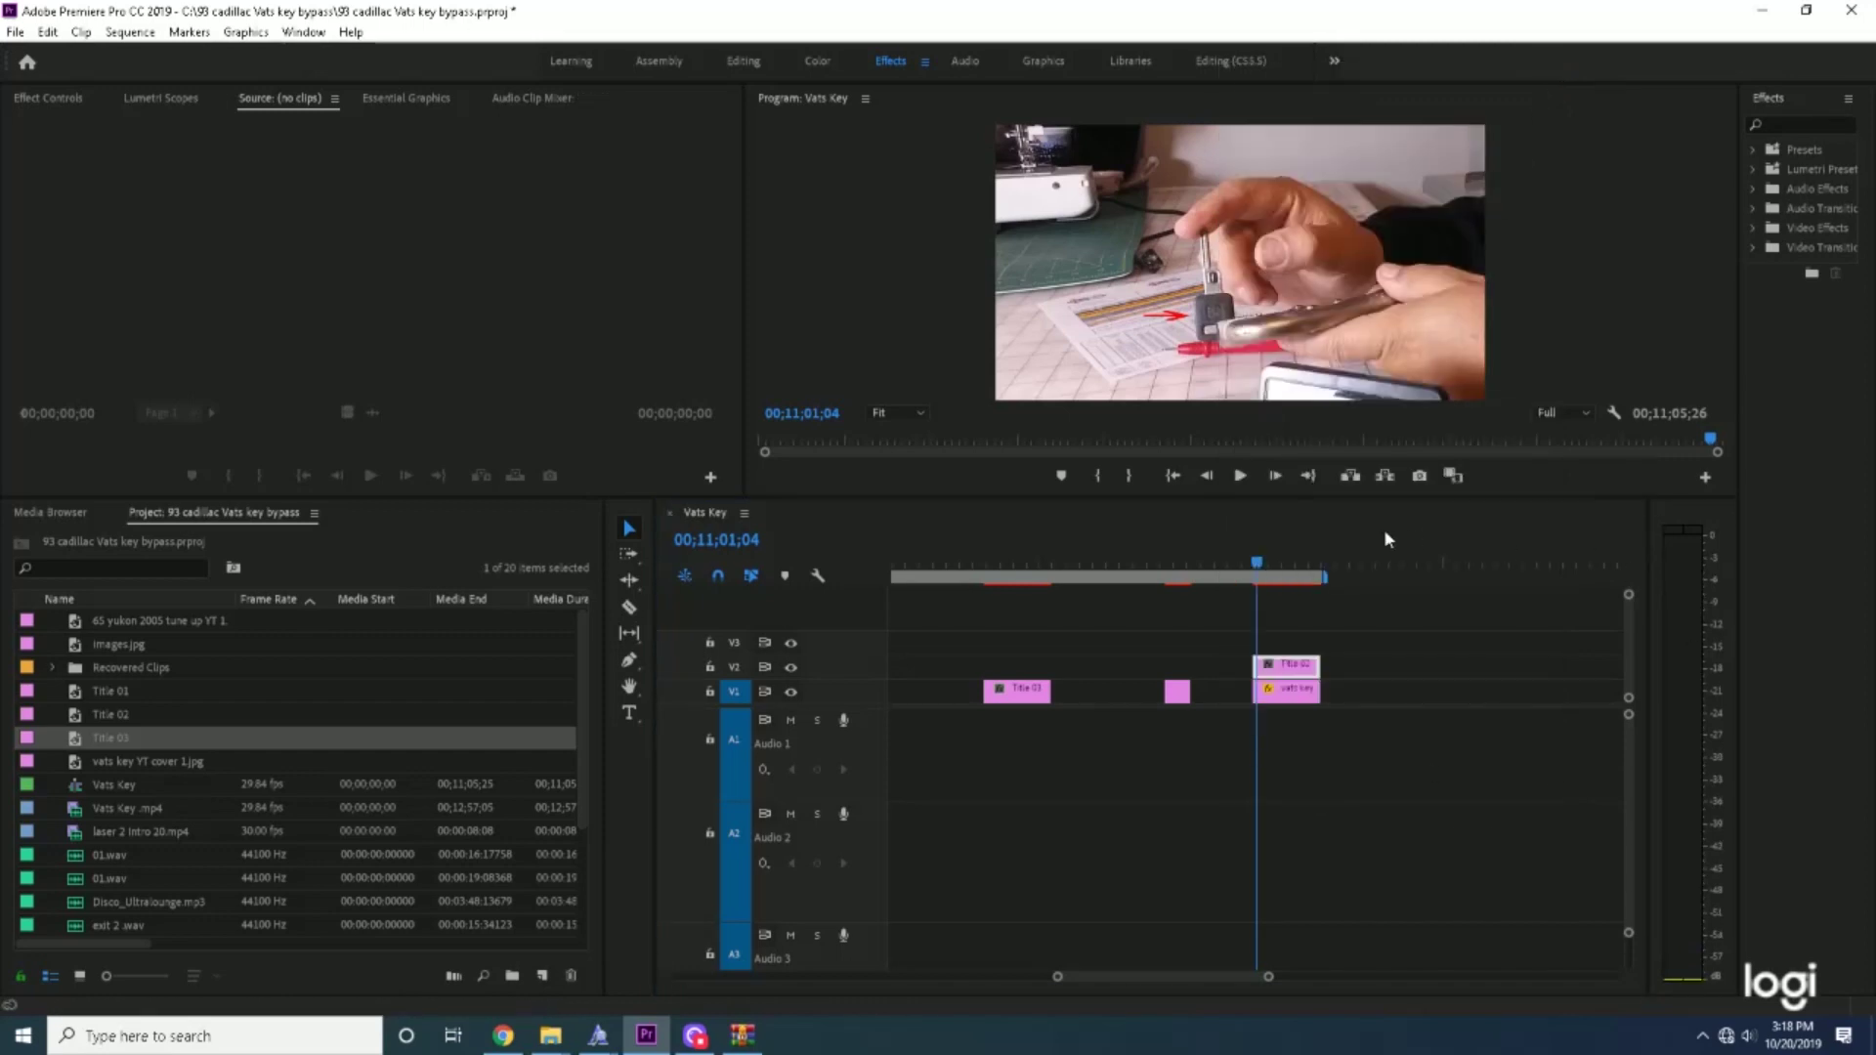
pyautogui.moveTo(1257, 567); pyautogui.dragTo(1022, 574)
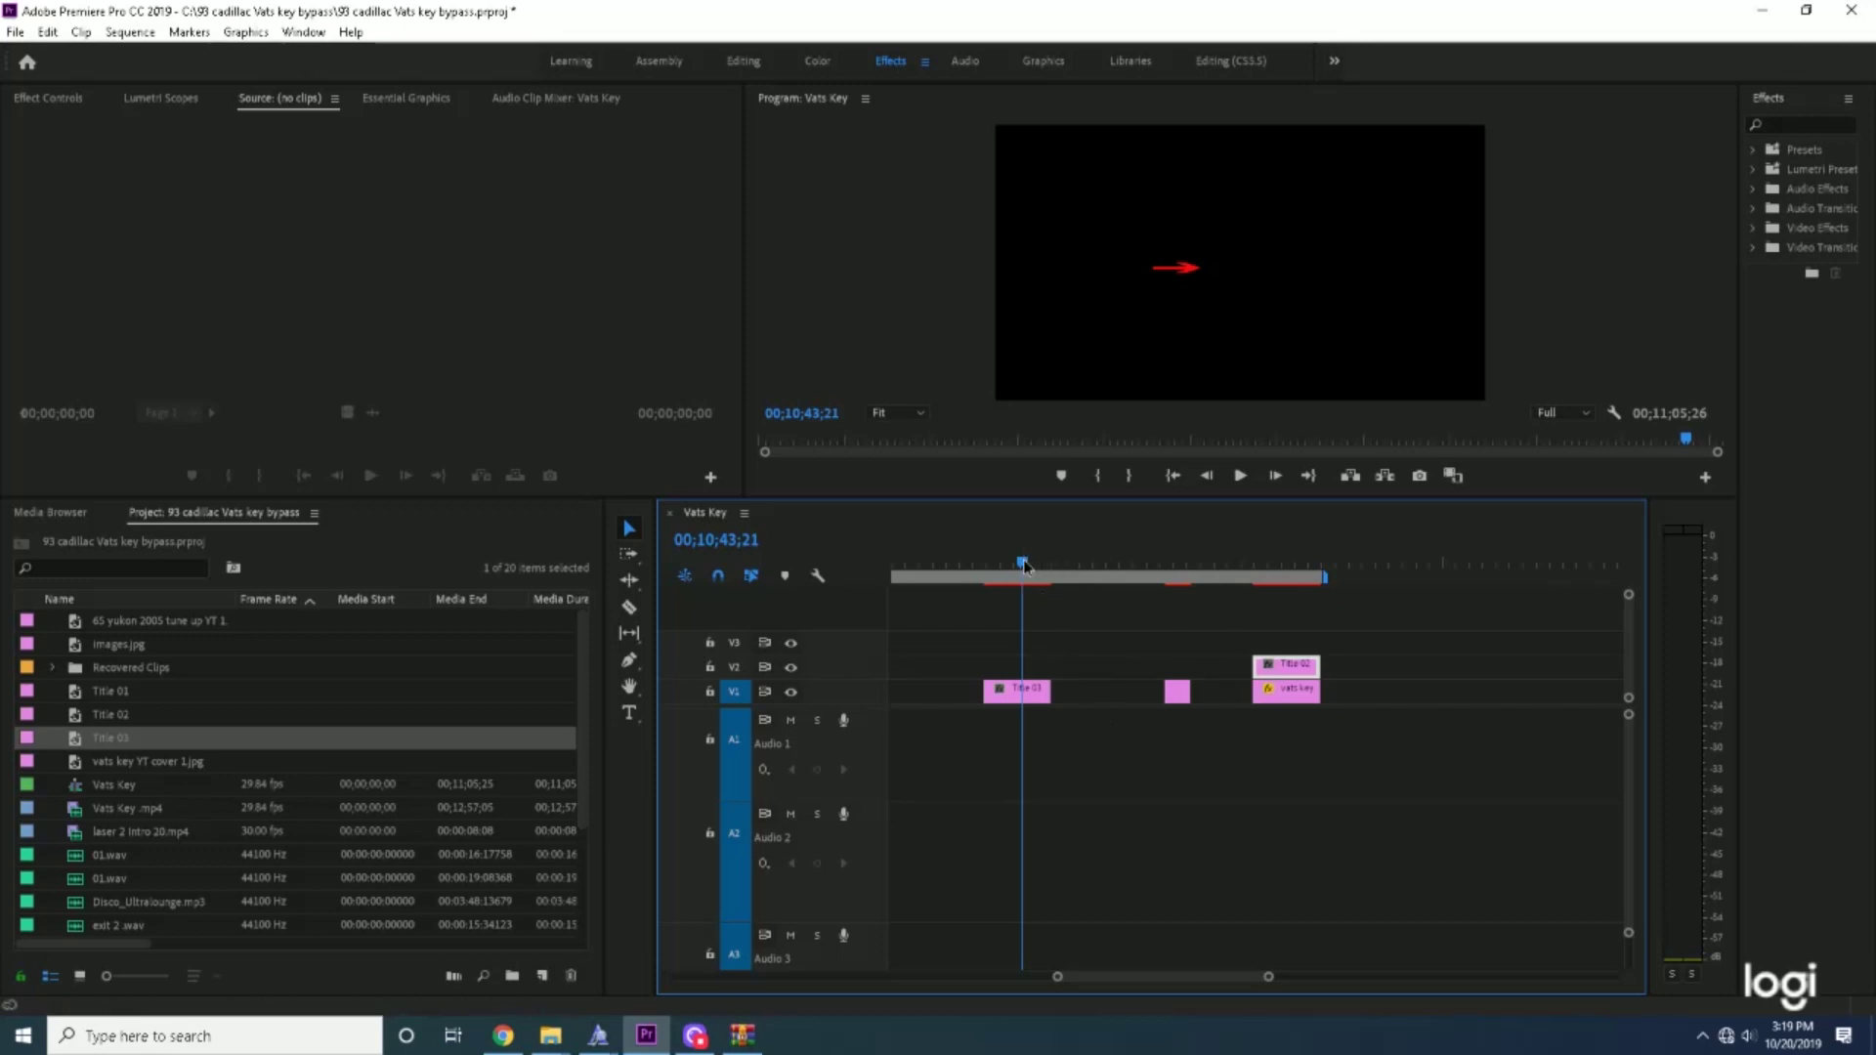
# - Place the Title 03 arrow clip on track V3 above the Vats Key clip at the playhead
pyautogui.moveTo(1024, 565); pyautogui.dragTo(1262, 593)
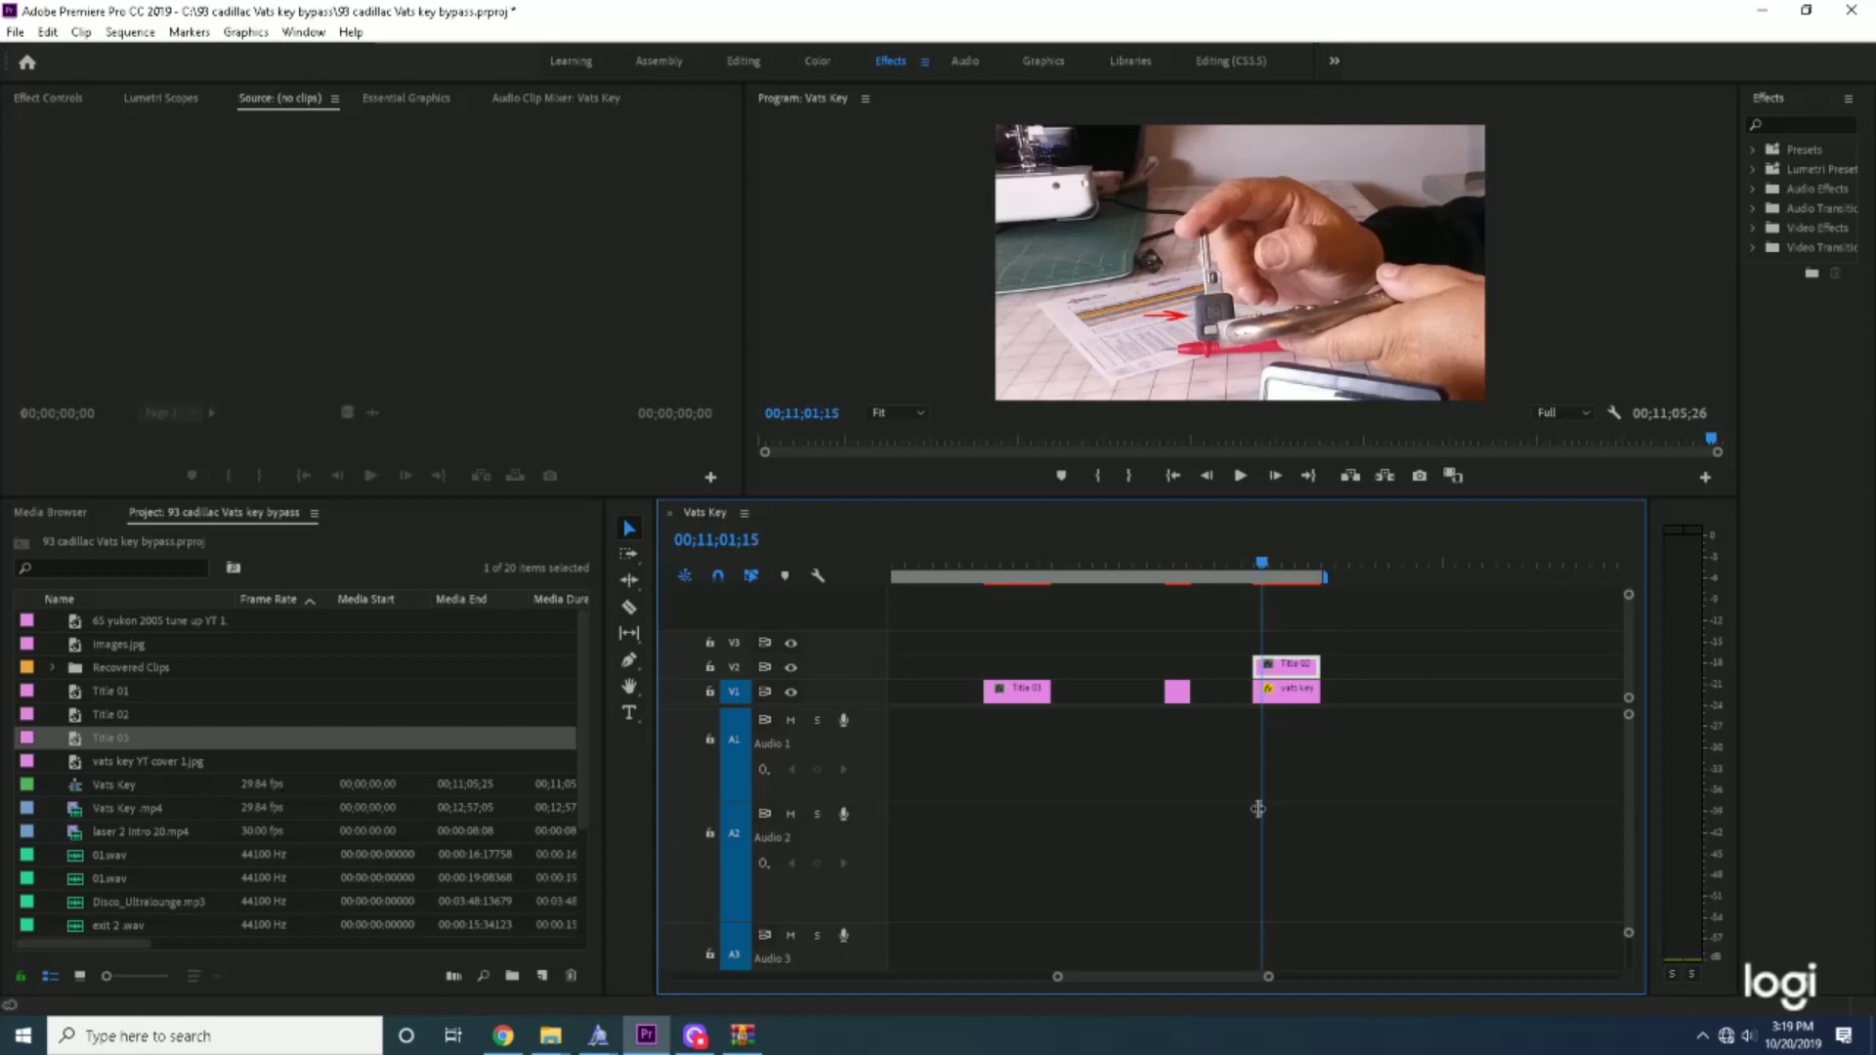
pyautogui.moveTo(1269, 977)
pyautogui.mouseDown()
pyautogui.moveTo(1189, 978)
pyautogui.moveTo(1289, 977)
pyautogui.mouseUp()
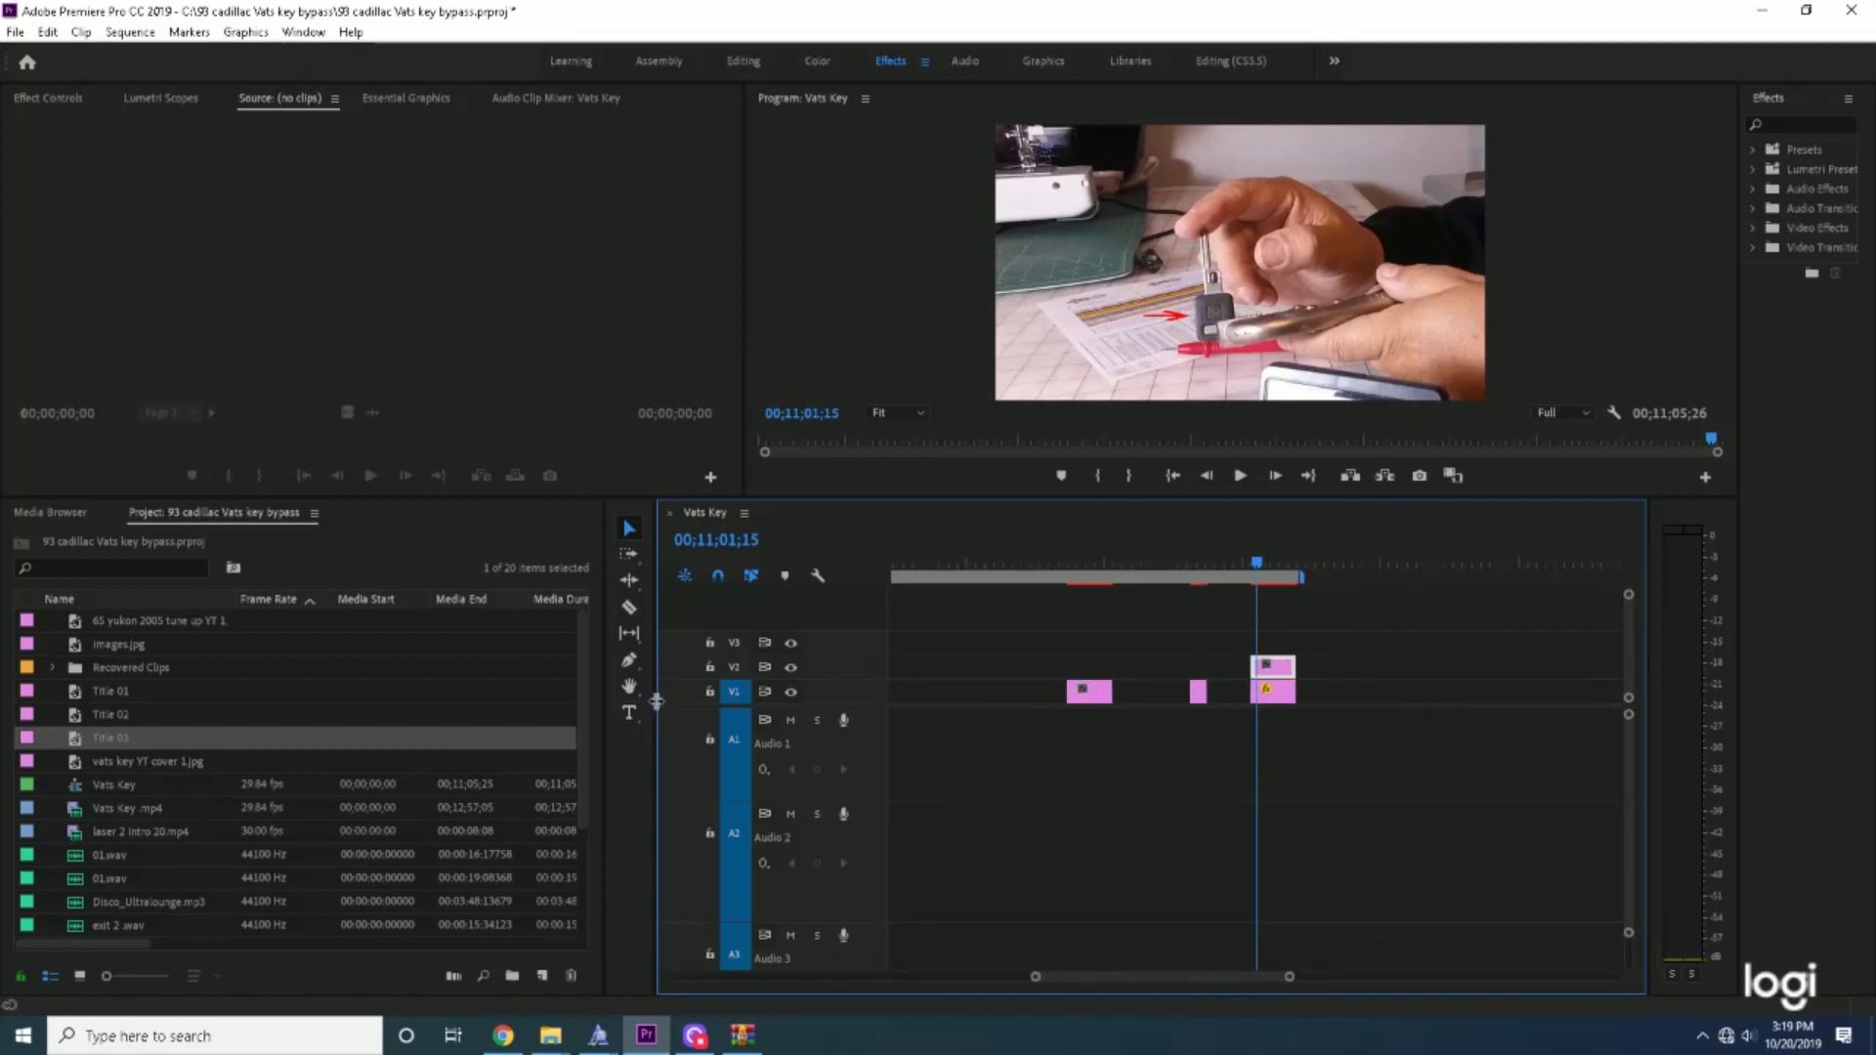
pyautogui.moveTo(795, 707); pyautogui.dragTo(794, 756)
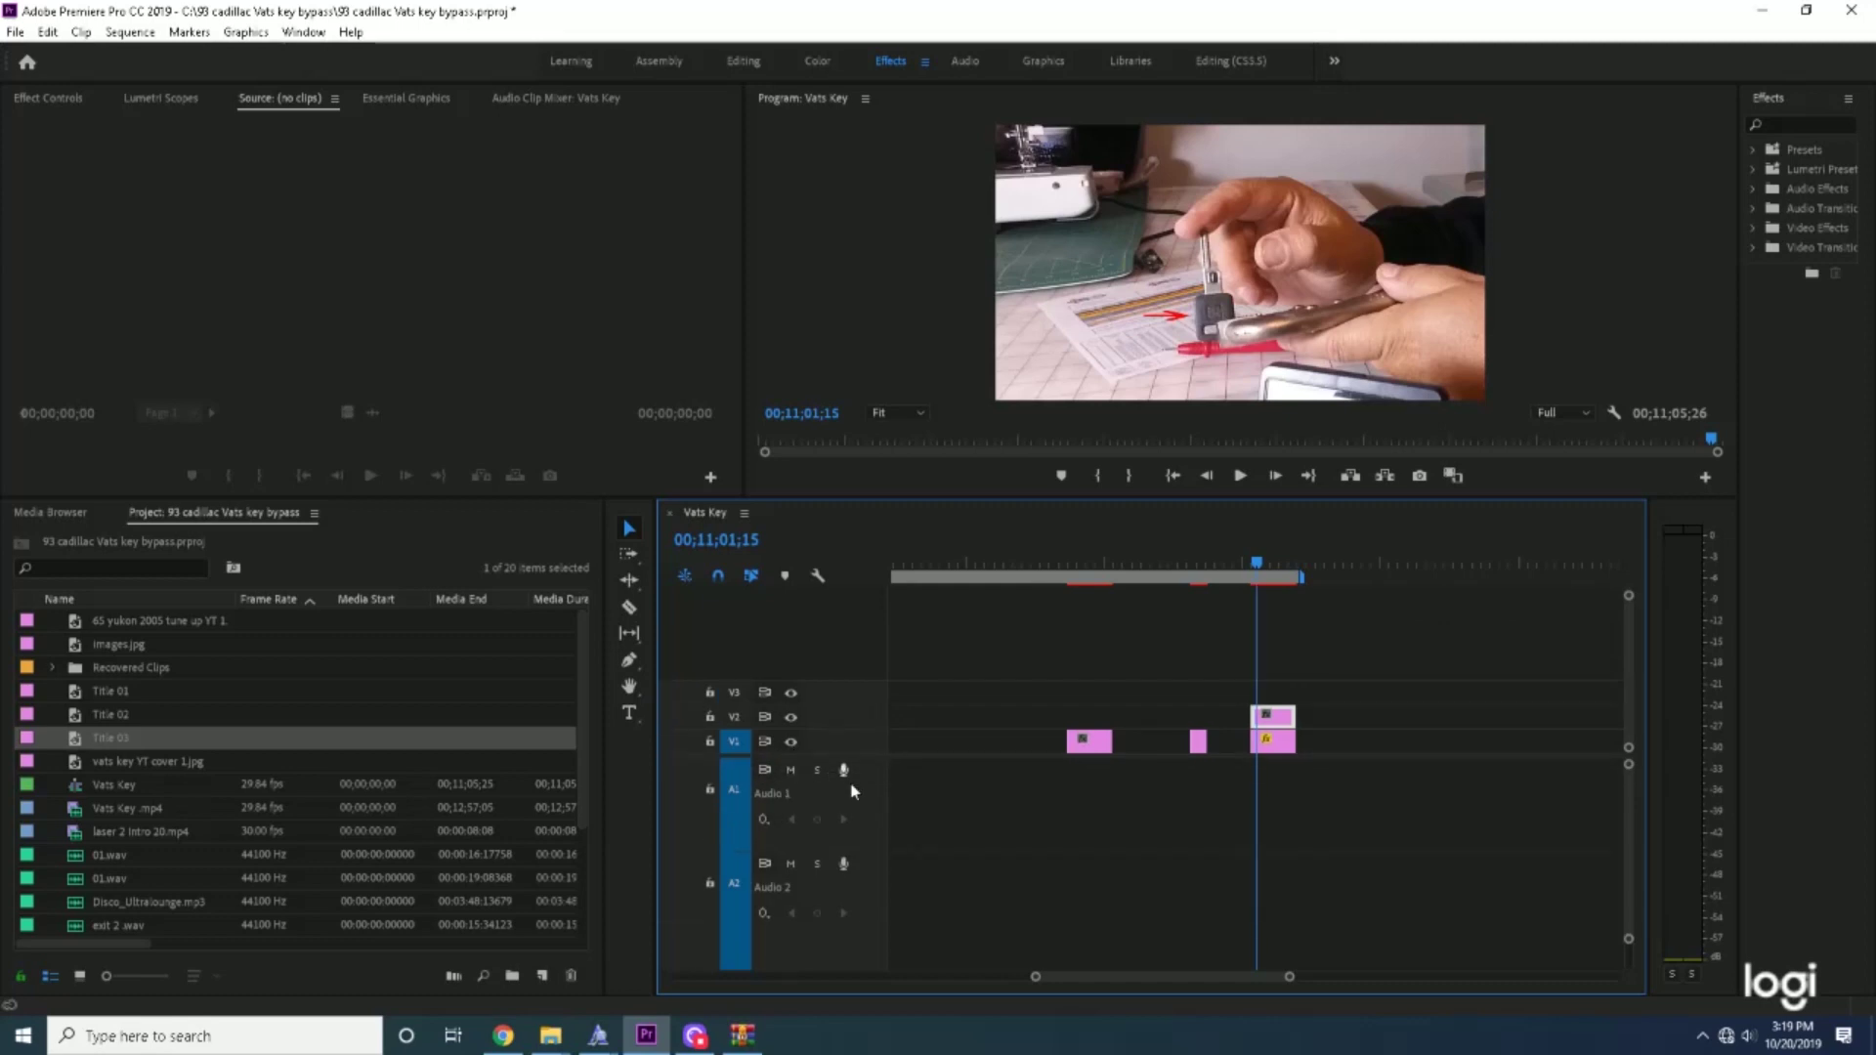
pyautogui.moveTo(1092, 740); pyautogui.dragTo(1261, 691)
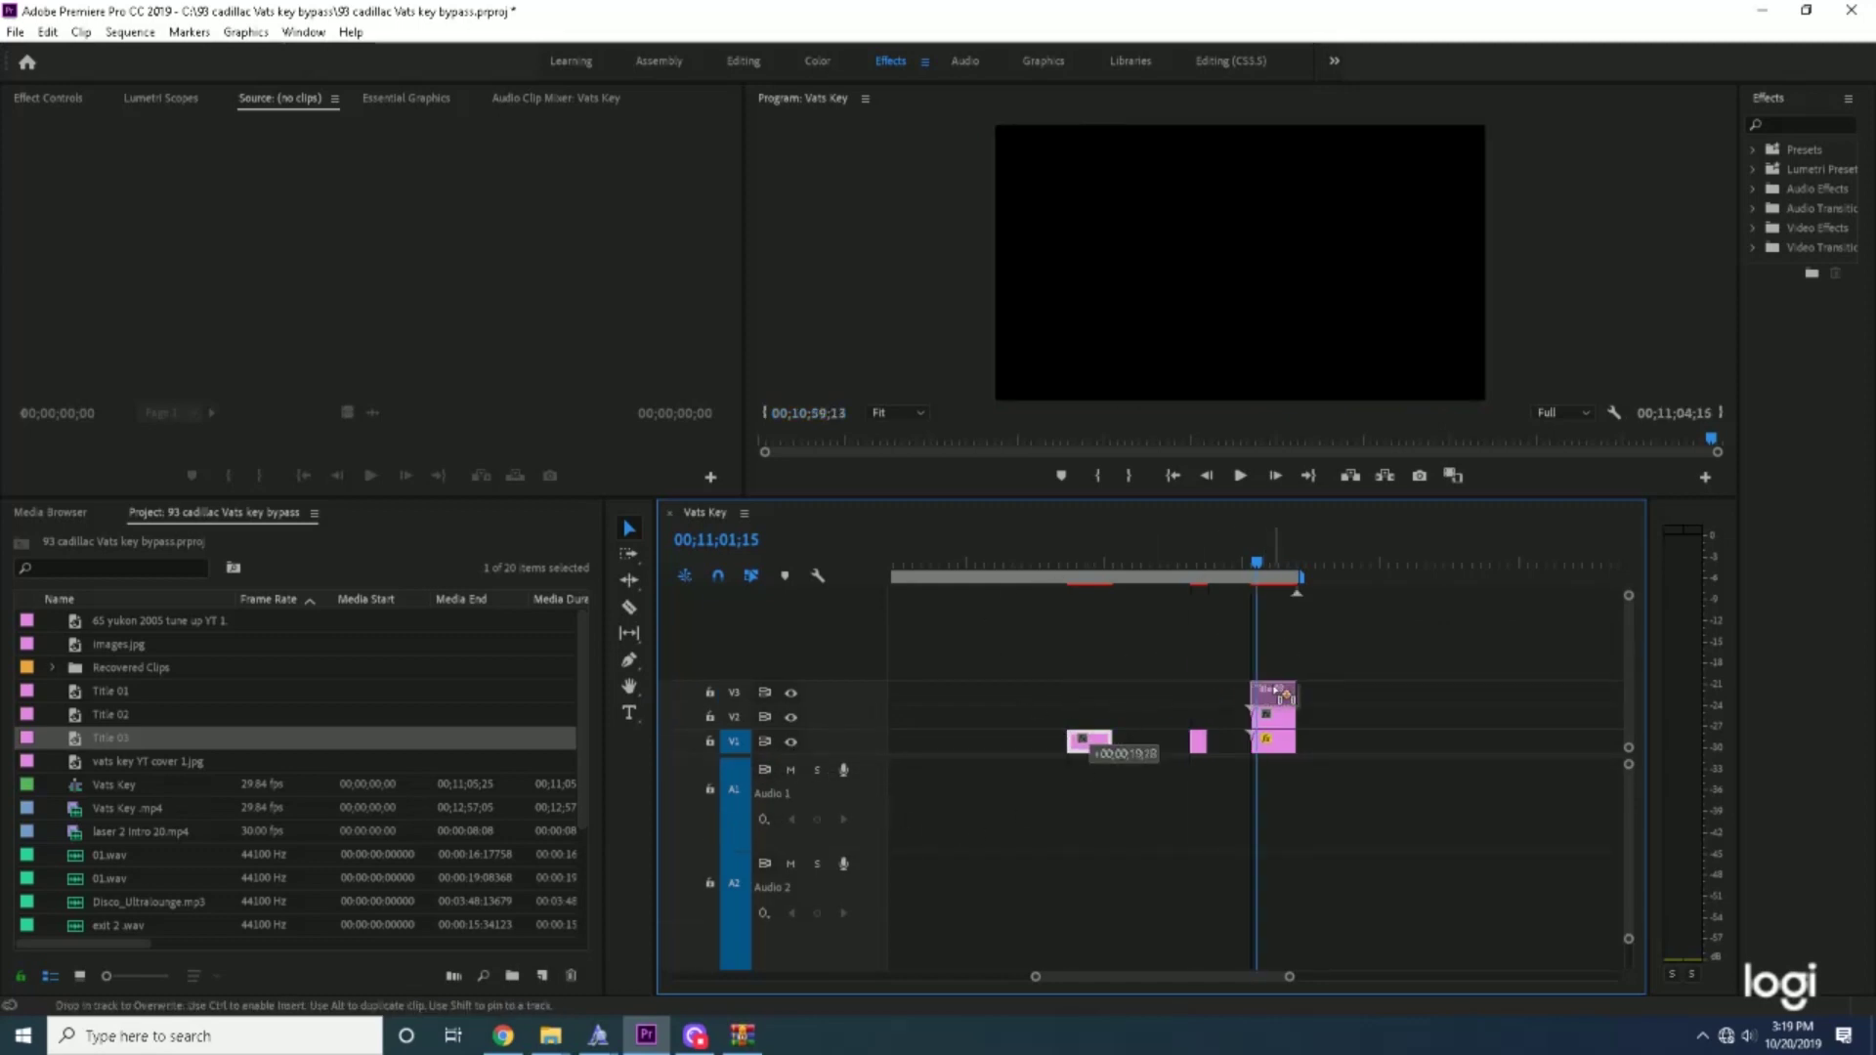
pyautogui.moveTo(1283, 694); pyautogui.dragTo(1280, 694)
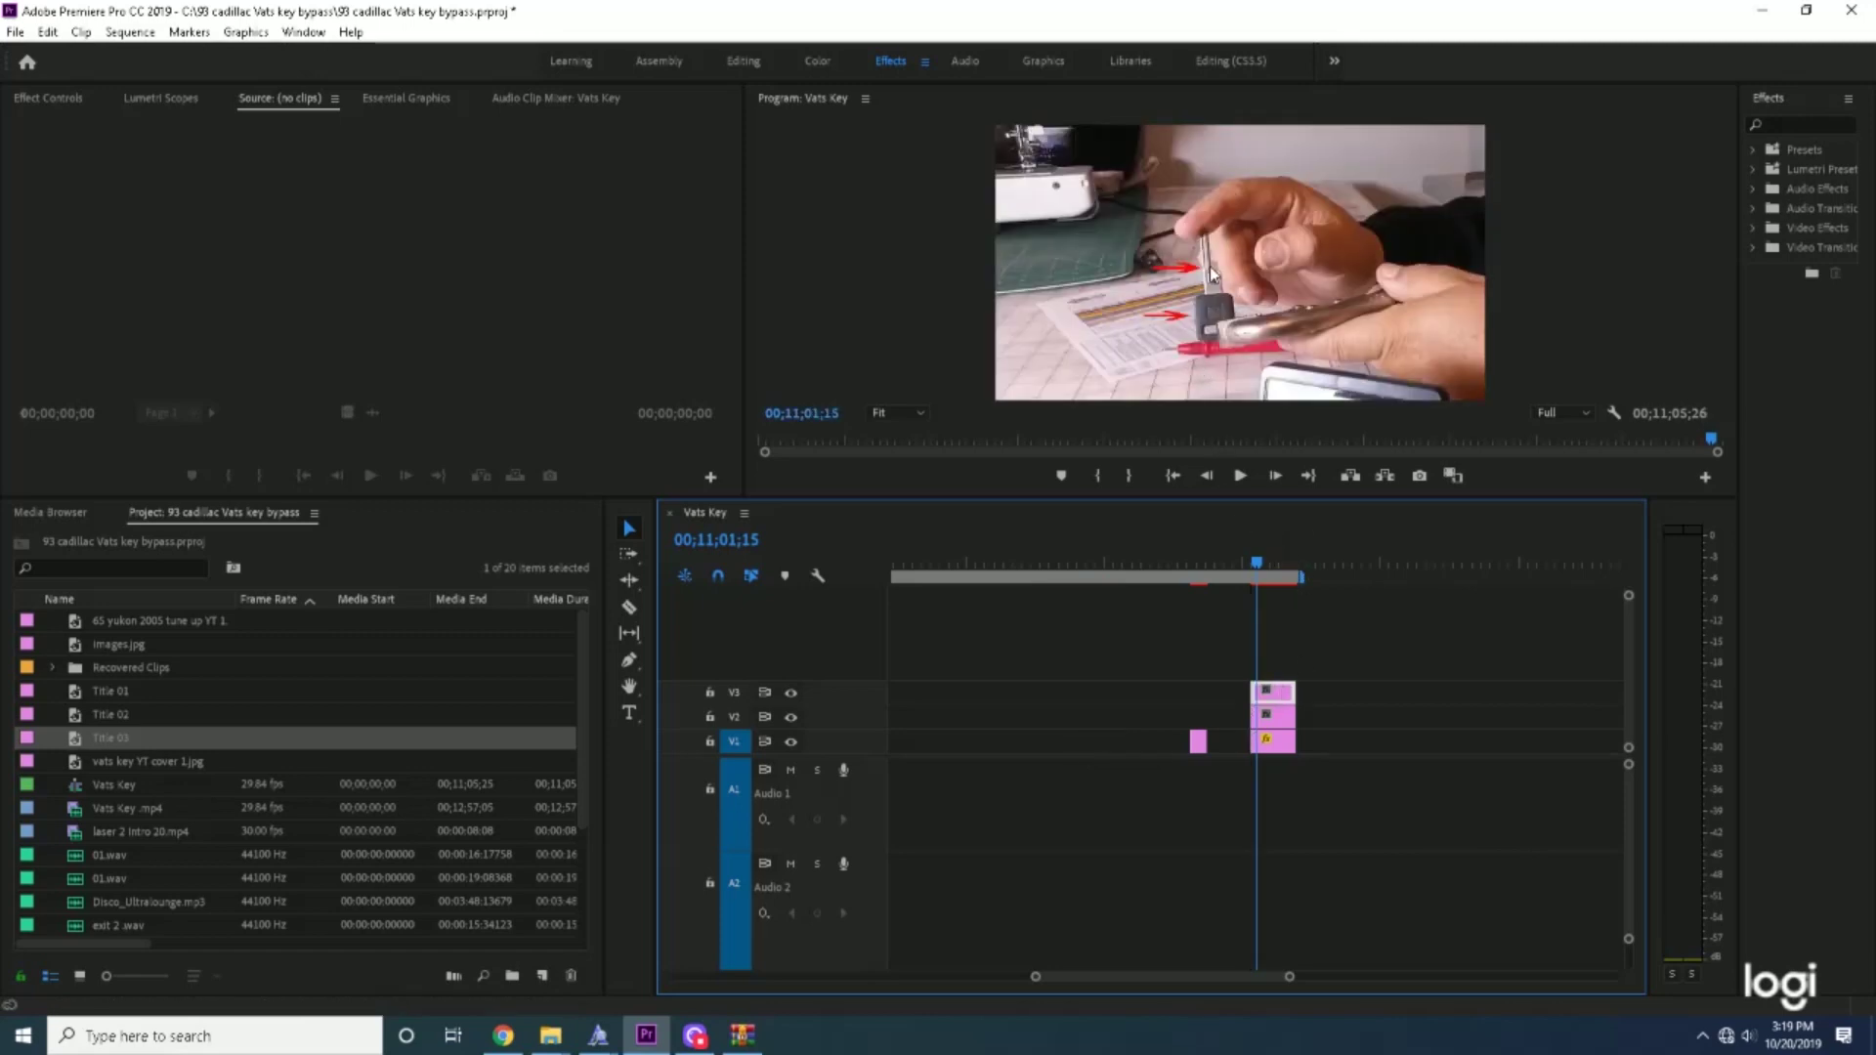